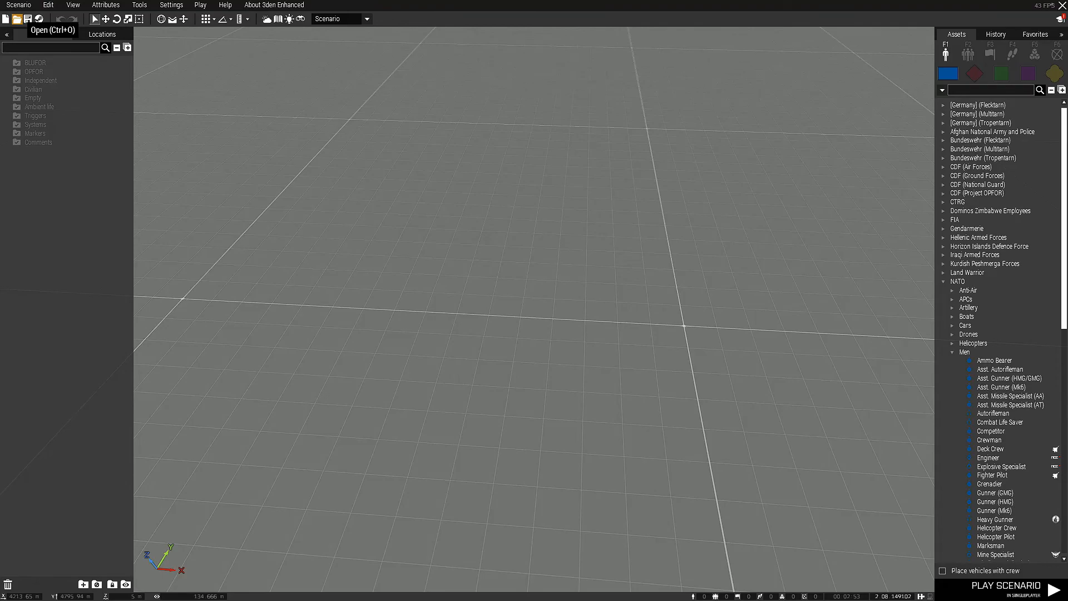
Open the TAS_Guac_ExampleTemplate scenario from the MPMissions folder, discarding the current scenario's unsaved changes
{"action": "left_click", "coordinate": [17, 19]}
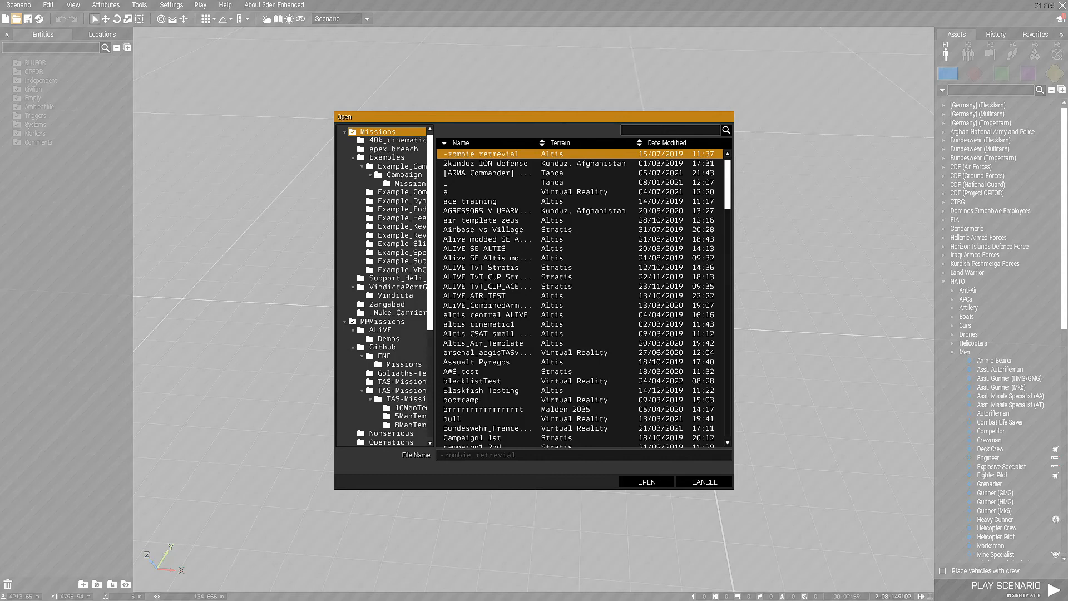
{"action": "left_click", "coordinate": [345, 132]}
{"action": "left_click", "coordinate": [363, 139]}
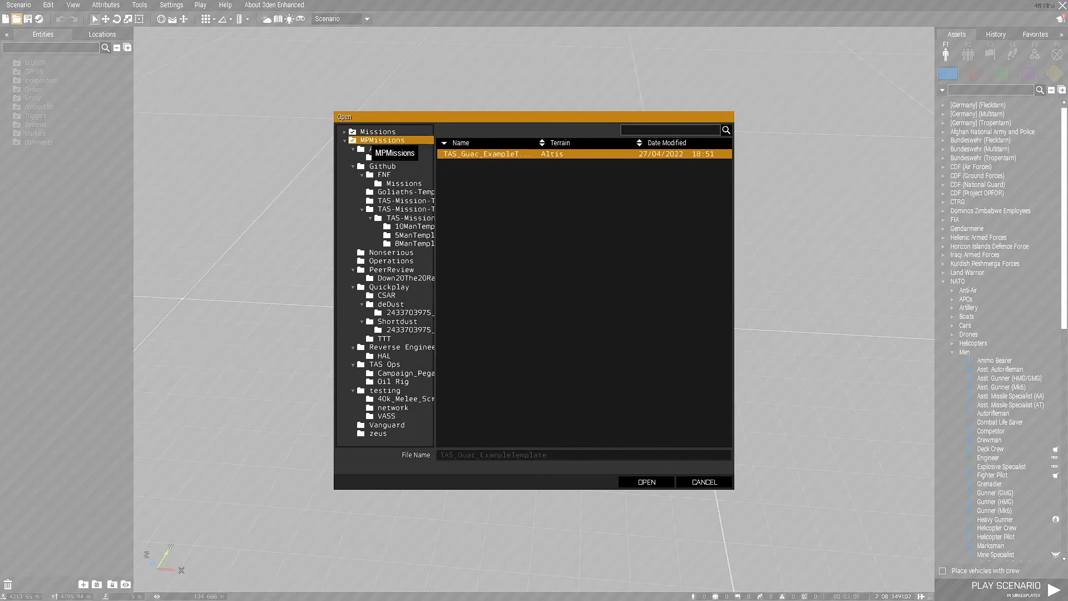
{"action": "double_click", "coordinate": [473, 154]}
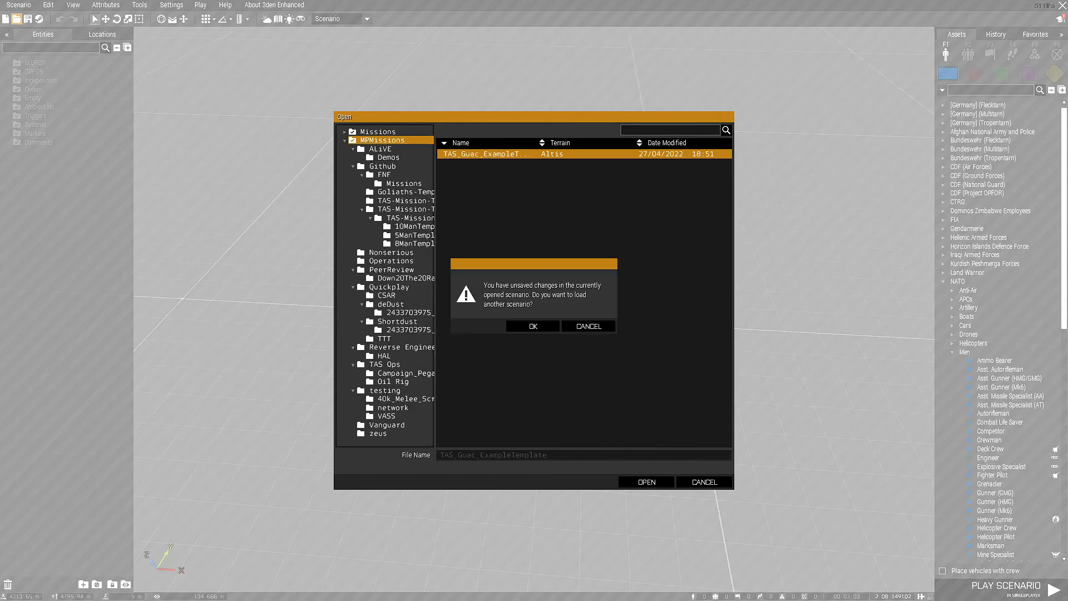
{"action": "left_click", "coordinate": [533, 326]}
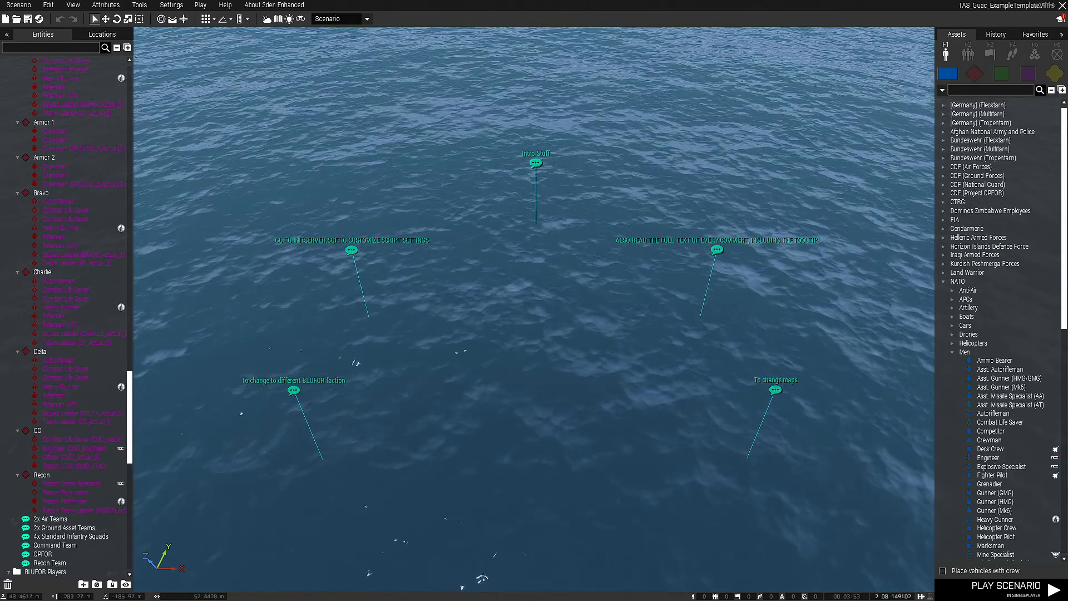
Delete the "Intro Stuff" comment and the comment about customizing script settings in initServer.sqf
{"action": "left_click", "coordinate": [535, 163]}
{"action": "key", "text": "Delete"}
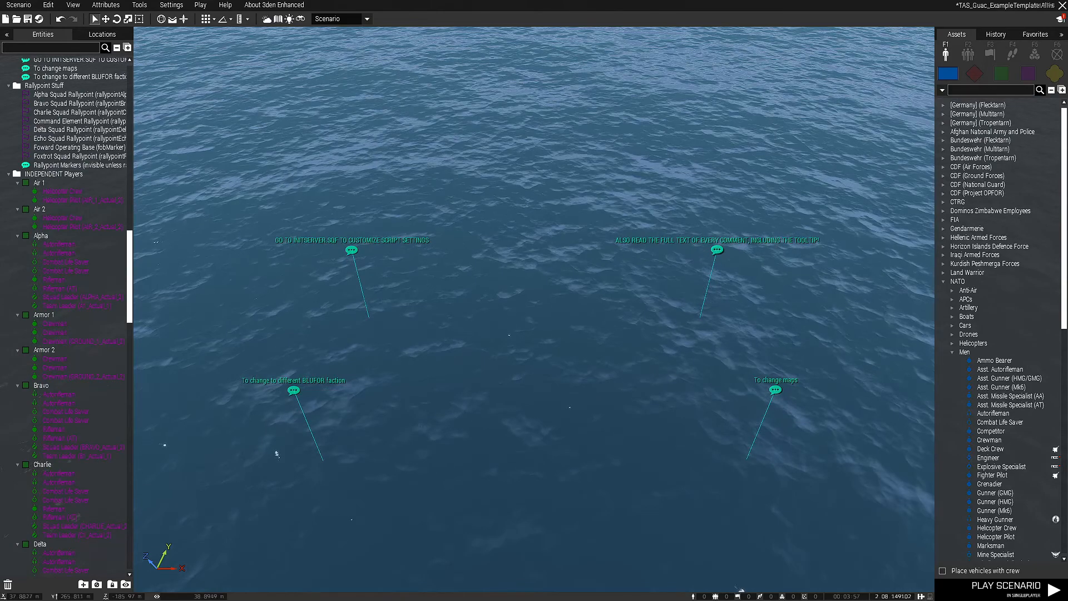
{"action": "mouse_move", "coordinate": [351, 250]}
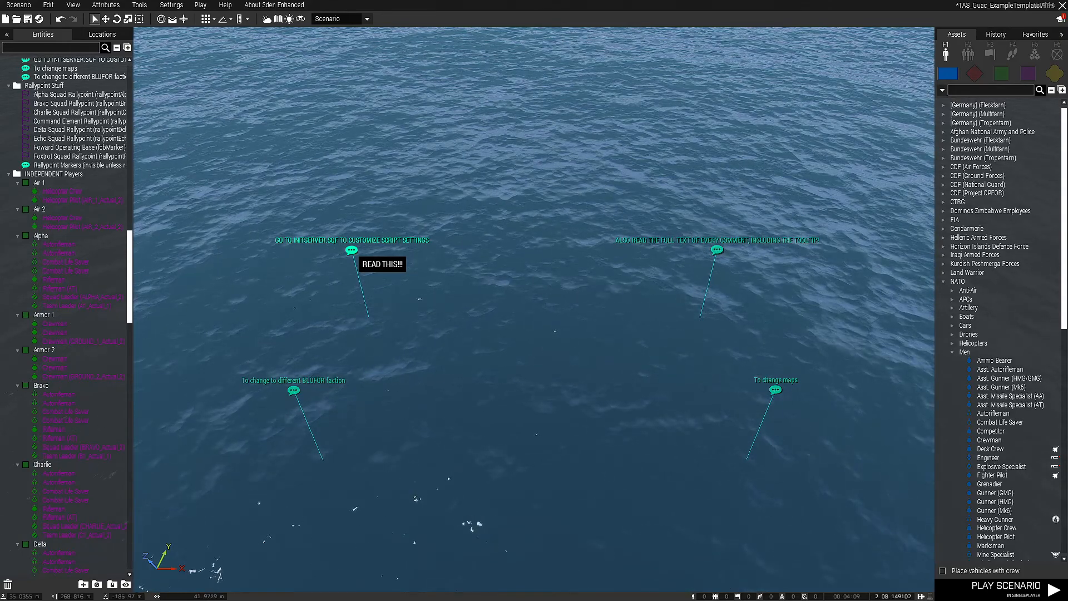
{"action": "key", "text": "Delete"}
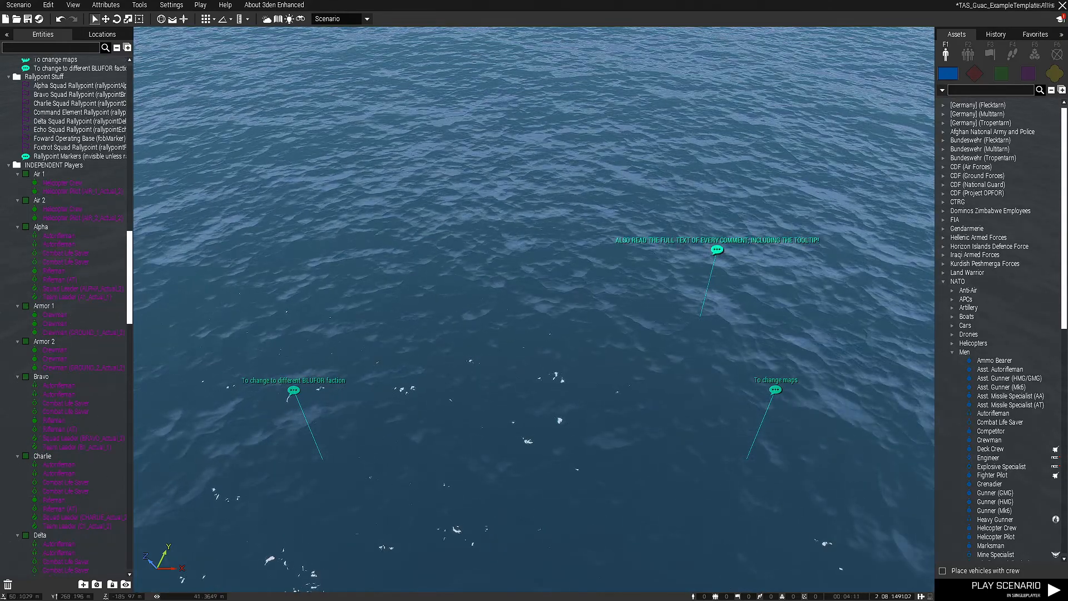
Delete the comment about reading the full text of every comment, including the tooltip
{"action": "left_click", "coordinate": [717, 250]}
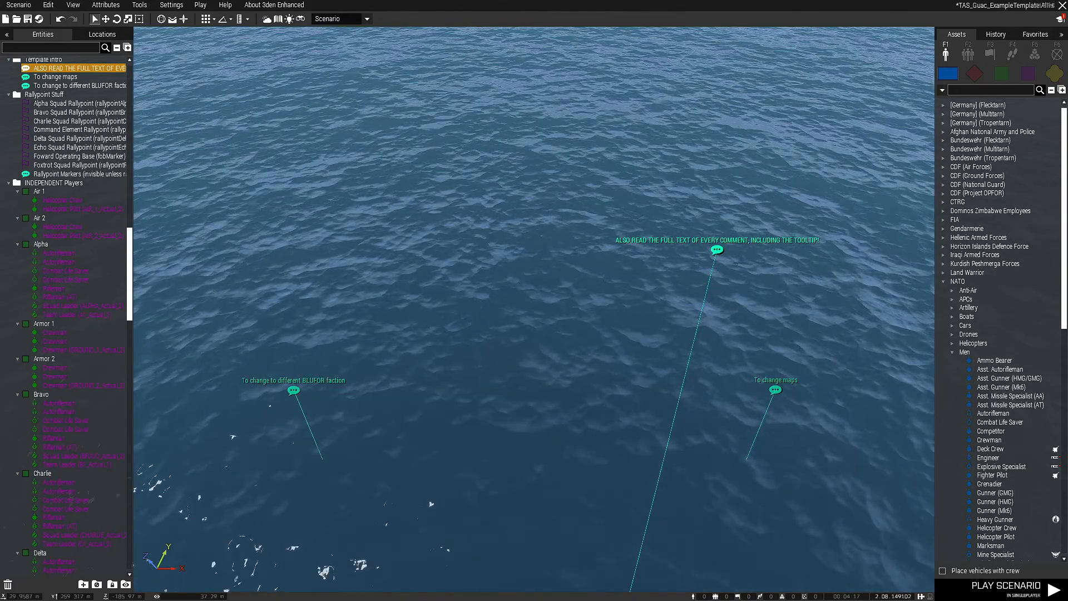
{"action": "left_click", "coordinate": [422, 347]}
{"action": "mouse_move", "coordinate": [293, 390]}
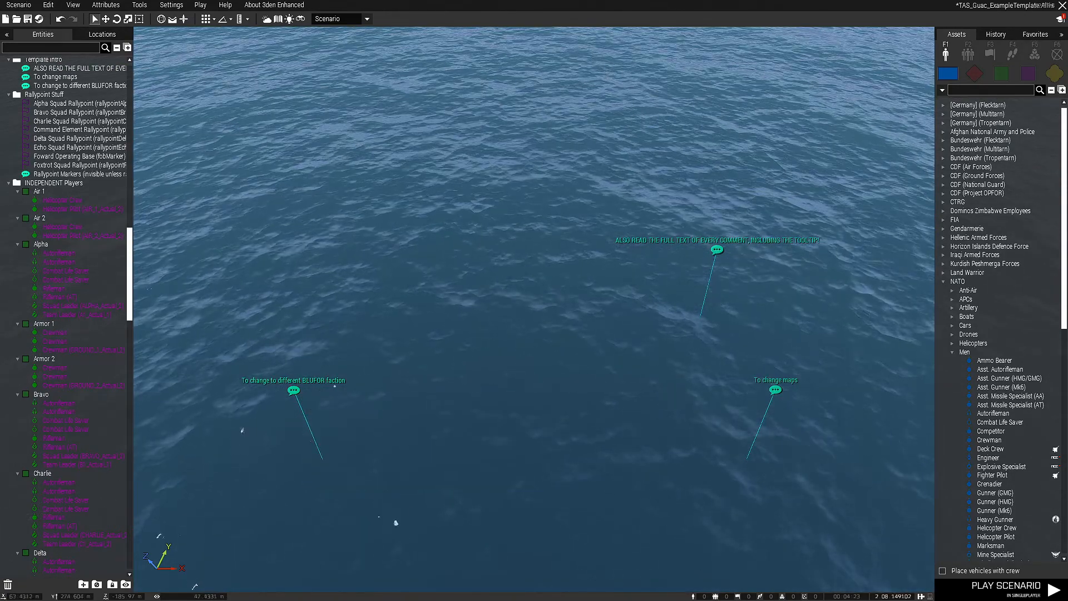
{"action": "left_click", "coordinate": [717, 250]}
{"action": "key", "text": "Delete"}
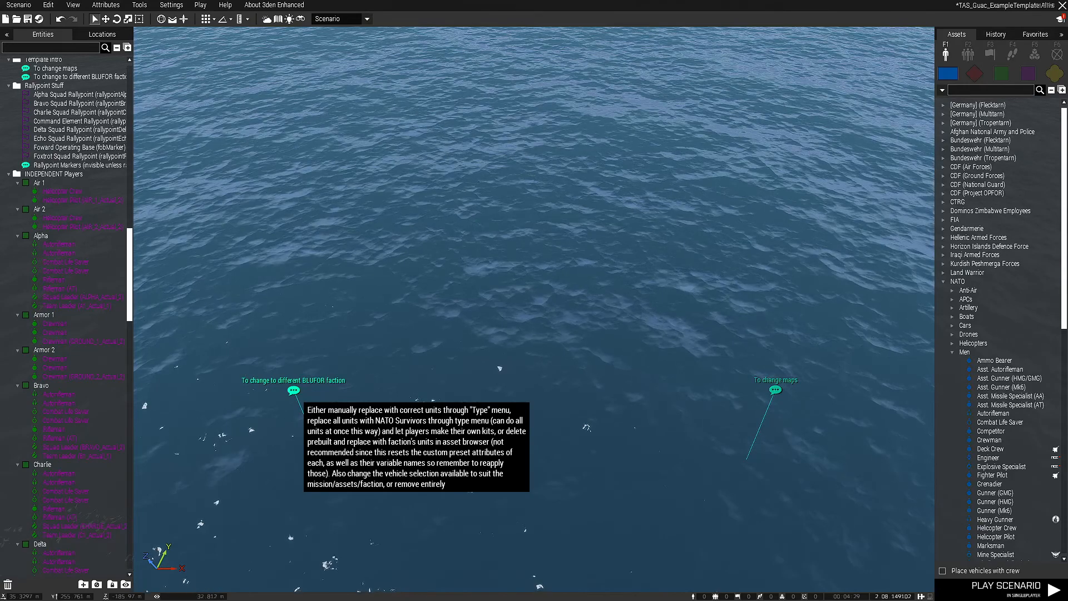
Read and delete the "To change to different BLUFOR faction" and "To change maps" comments
{"action": "left_click", "coordinate": [293, 390]}
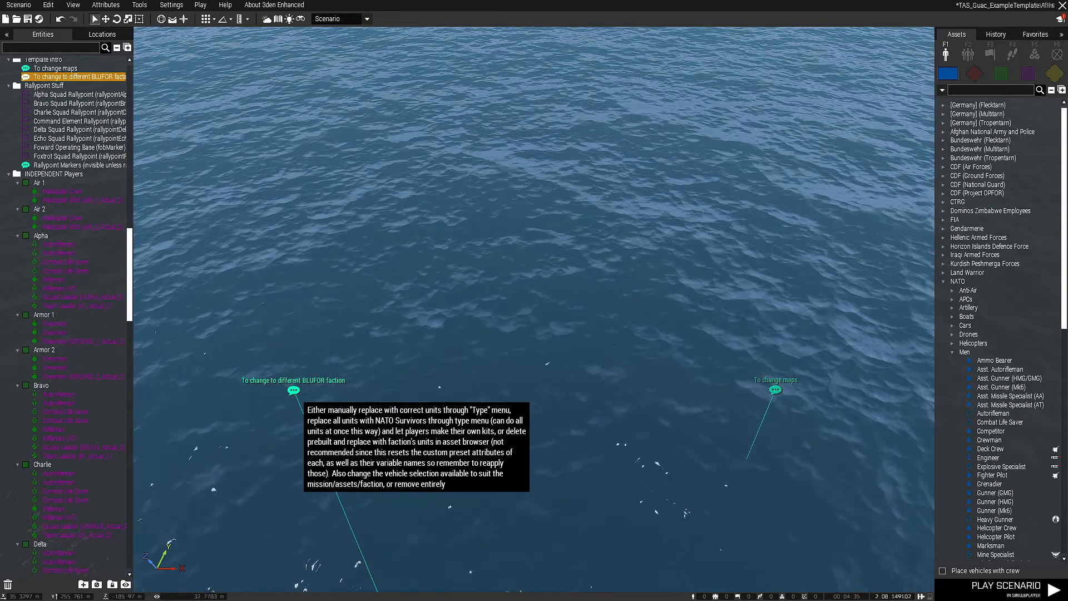
{"action": "key", "text": "Delete"}
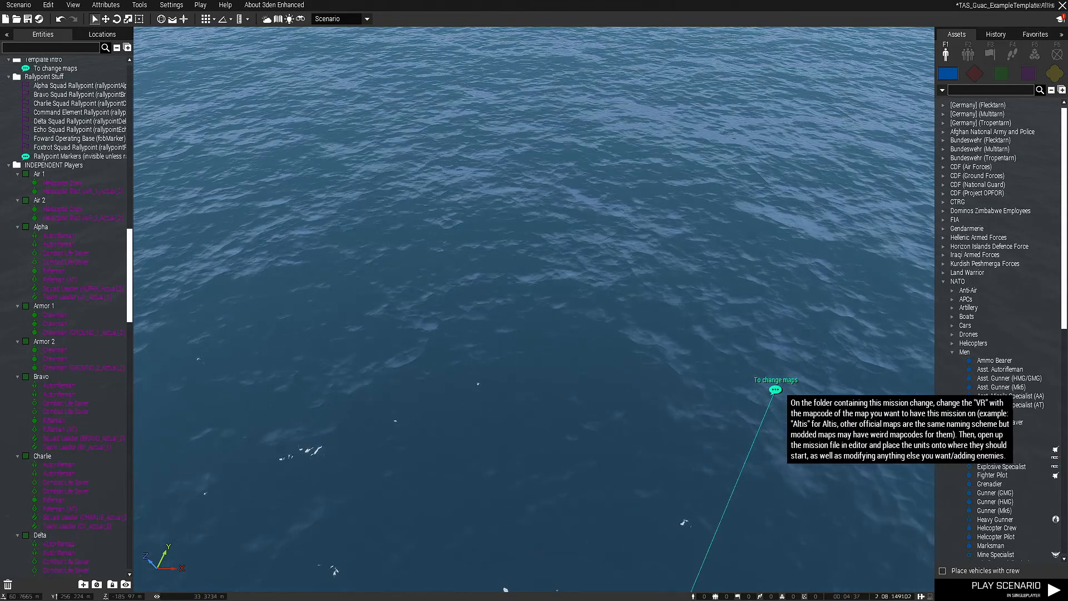
{"action": "left_click", "coordinate": [775, 389]}
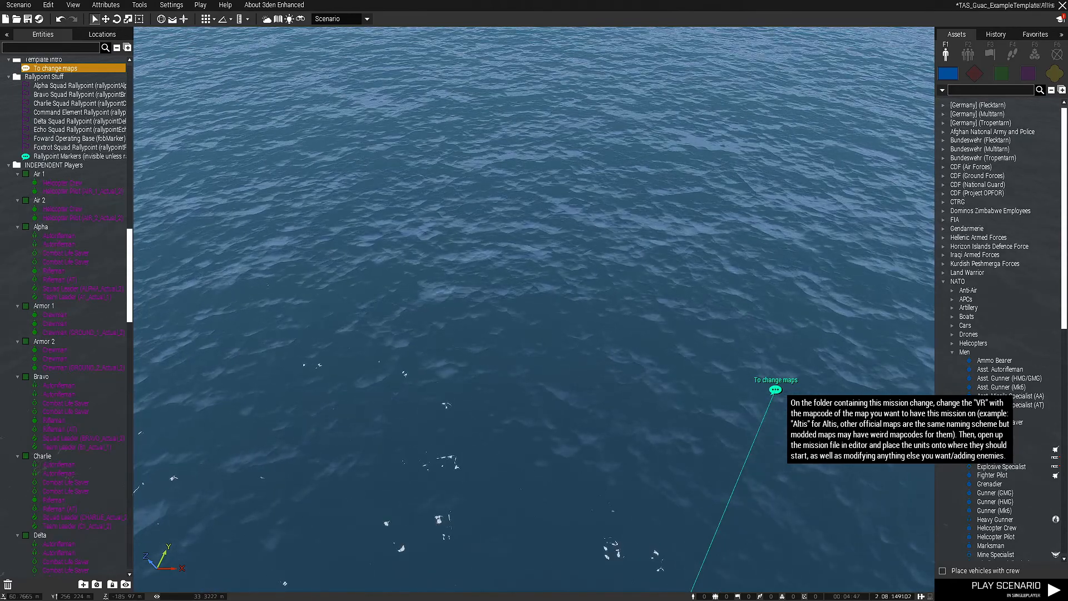
{"action": "key", "text": "Delete"}
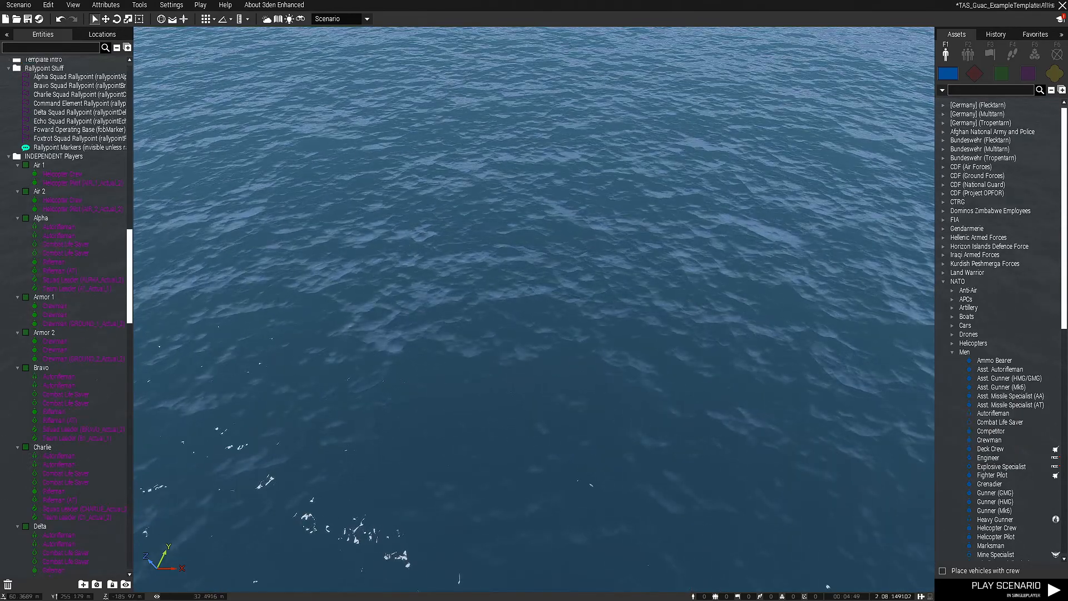
Survey the template's overall layout, including the useful examples row, the spawn area items and the player groups
{"action": "key", "text": "s"}
{"action": "right_click_drag", "start_coordinate": [623, 223], "coordinate": [662, 158]}
{"action": "key", "text": "w"}
{"action": "key", "text": "q"}
{"action": "key", "text": "w"}
{"action": "mouse_move", "coordinate": [494, 247]}
{"action": "right_mouse_down"}
{"action": "mouse_move", "coordinate": [470, 259]}
{"action": "mouse_move", "coordinate": [473, 284]}
{"action": "mouse_move", "coordinate": [481, 250]}
{"action": "right_mouse_up"}
{"action": "key", "text": "a"}
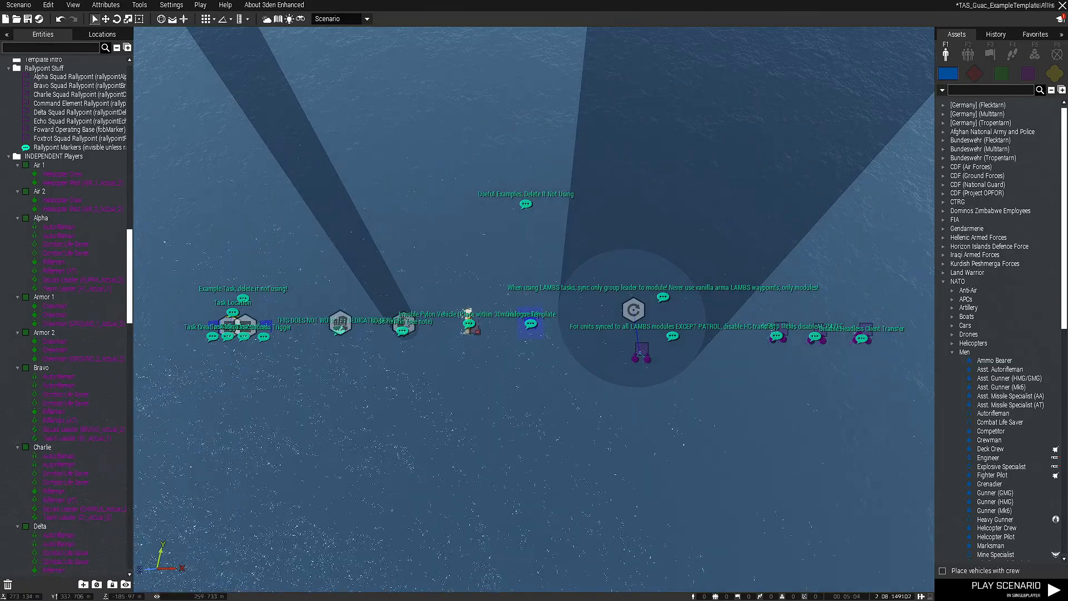
{"action": "scroll", "coordinate": [534, 309], "scroll_direction": "down", "scroll_amount": 3}
{"action": "right_click_drag", "start_coordinate": [534, 310], "coordinate": [507, 314]}
{"action": "key", "text": "s"}
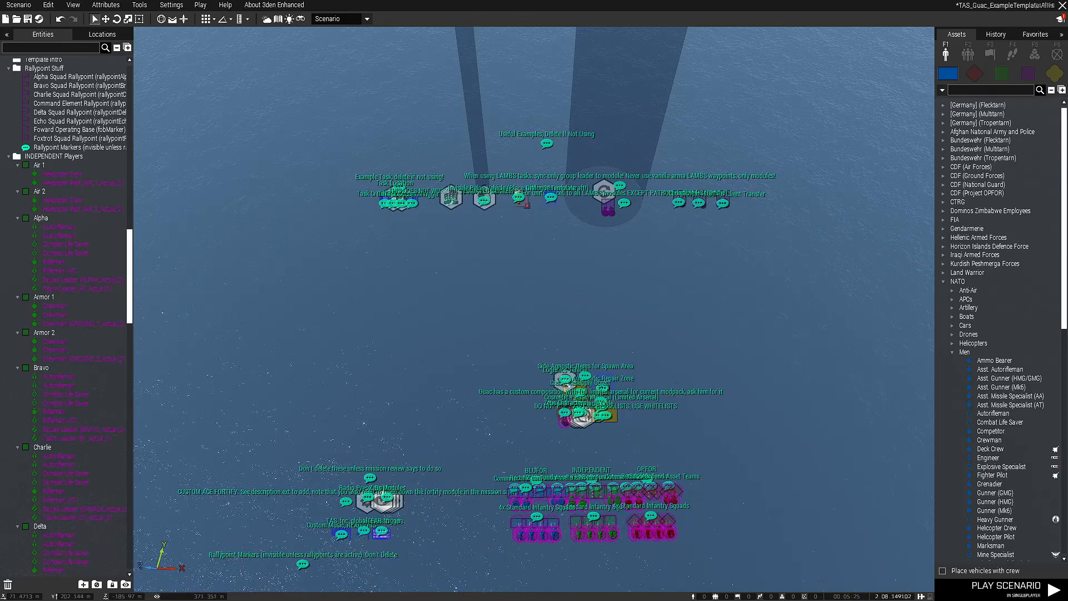
{"action": "key", "text": "w"}
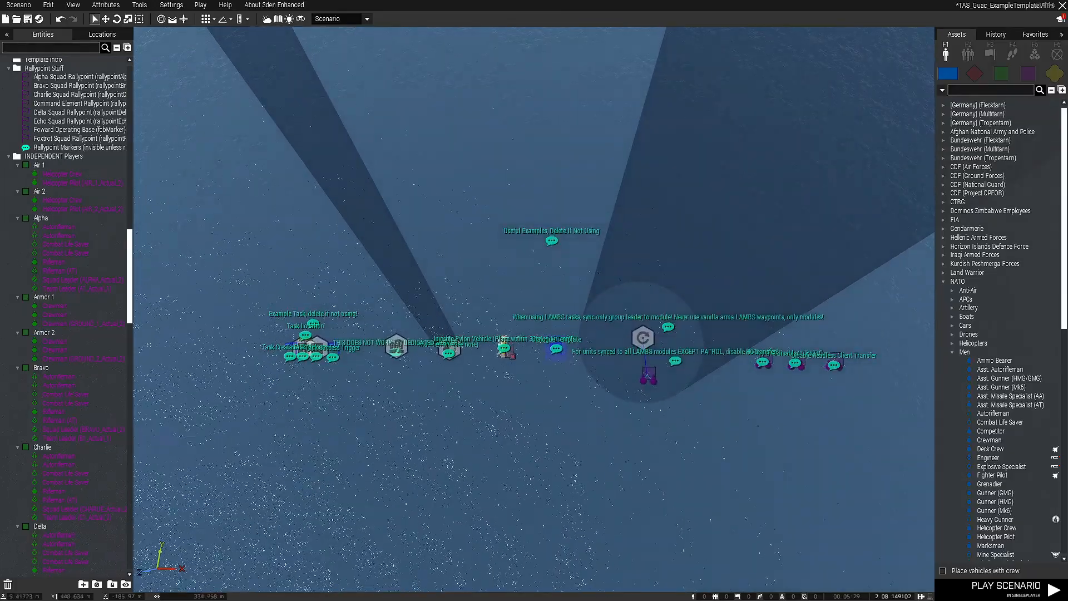
Examine the Edit Terrain Object module example and its dedicated server comment
{"action": "right_click_drag", "start_coordinate": [534, 309], "coordinate": [579, 275]}
{"action": "key", "text": "w"}
{"action": "key", "text": "w"}
{"action": "key", "text": "s"}
{"action": "key", "text": "d"}
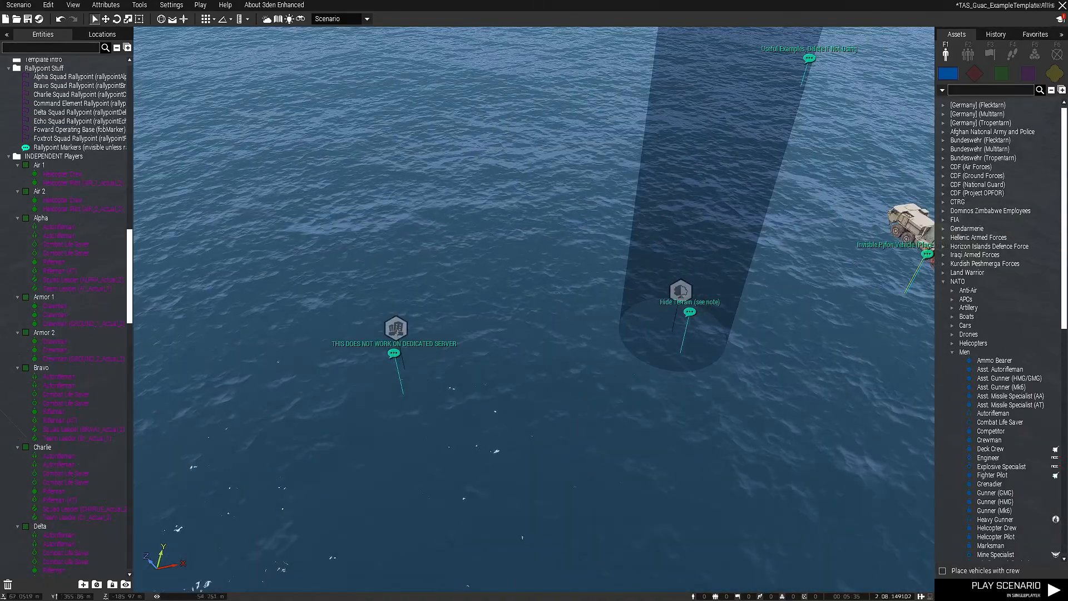
{"action": "left_click", "coordinate": [445, 280]}
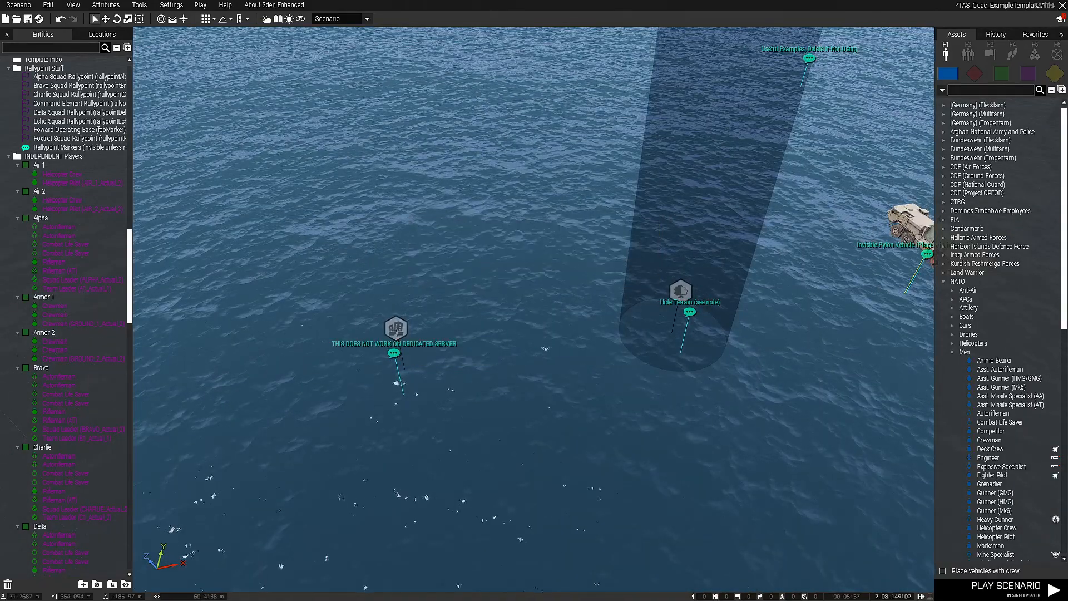
{"action": "left_click", "coordinate": [396, 329]}
{"action": "left_click", "coordinate": [492, 370]}
Review the attributes of the Hide Terrain Objects module, including Operate Locally, and close them without changes
{"action": "key", "text": "d"}
{"action": "right_click_drag", "start_coordinate": [492, 370], "coordinate": [428, 364]}
{"action": "left_click", "coordinate": [545, 291]}
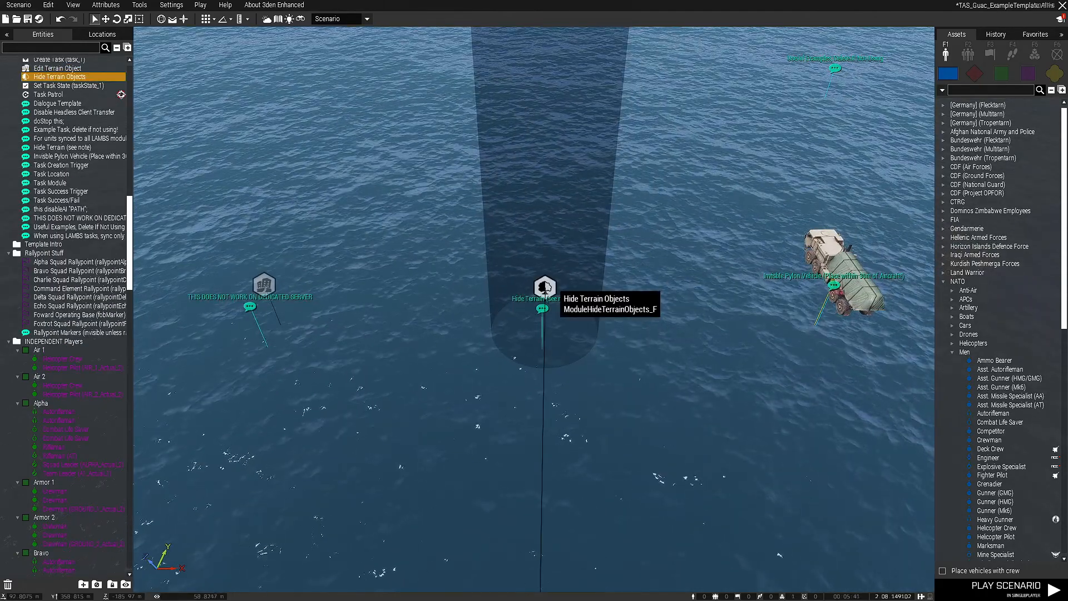
{"action": "double_click", "coordinate": [545, 287]}
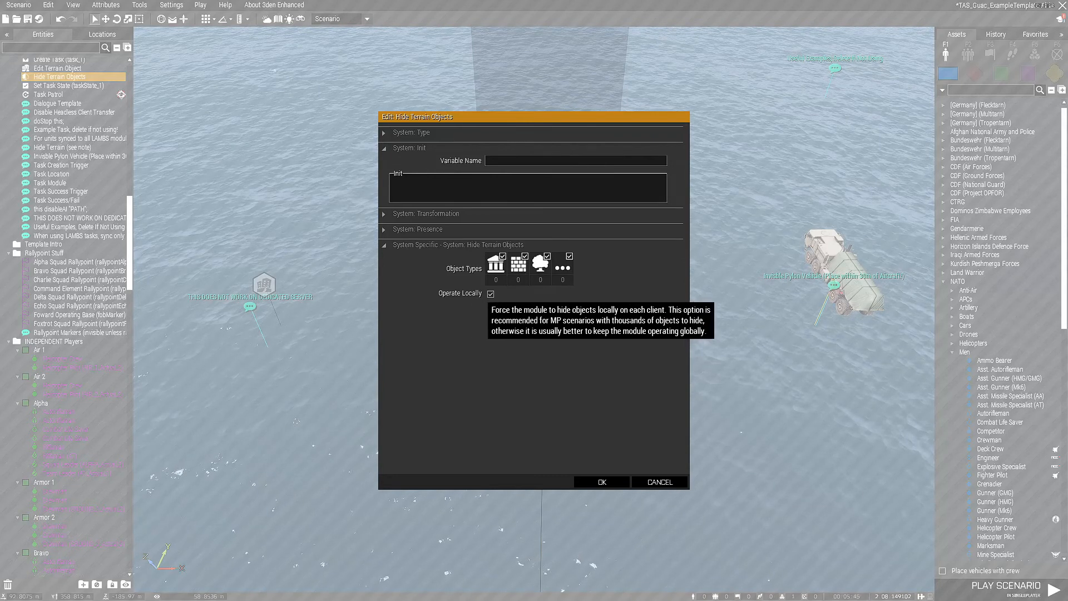
{"action": "left_click", "coordinate": [659, 482]}
{"action": "left_click", "coordinate": [660, 485]}
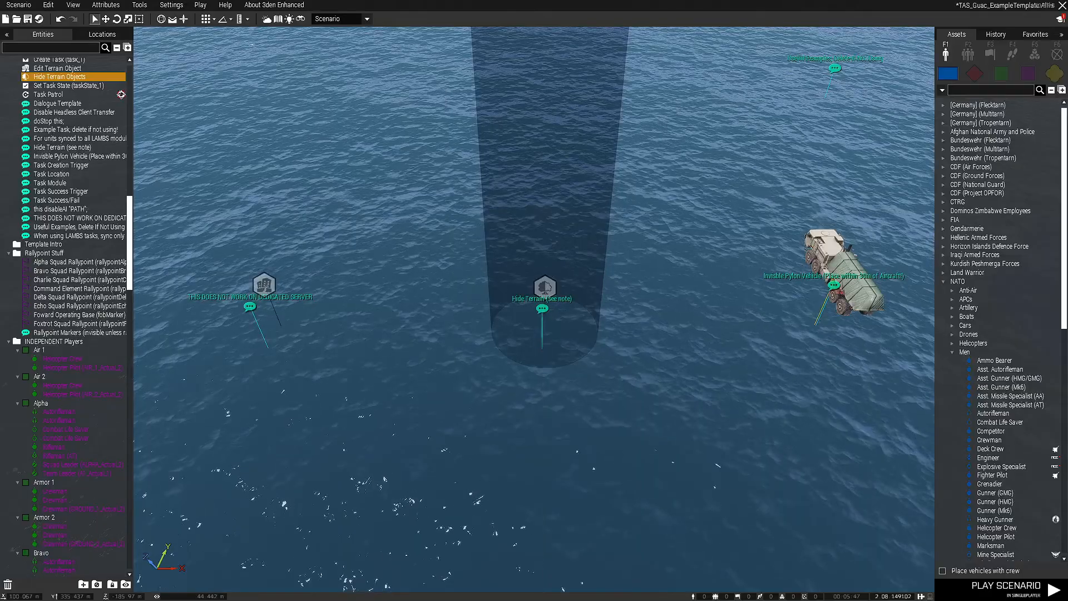
Inspect the HEMTT Ammo truck used as the invisible pylon vehicle example and its comment
{"action": "key", "text": "d"}
{"action": "scroll", "coordinate": [662, 486], "scroll_direction": "down", "scroll_amount": 2}
{"action": "left_click", "coordinate": [598, 273]}
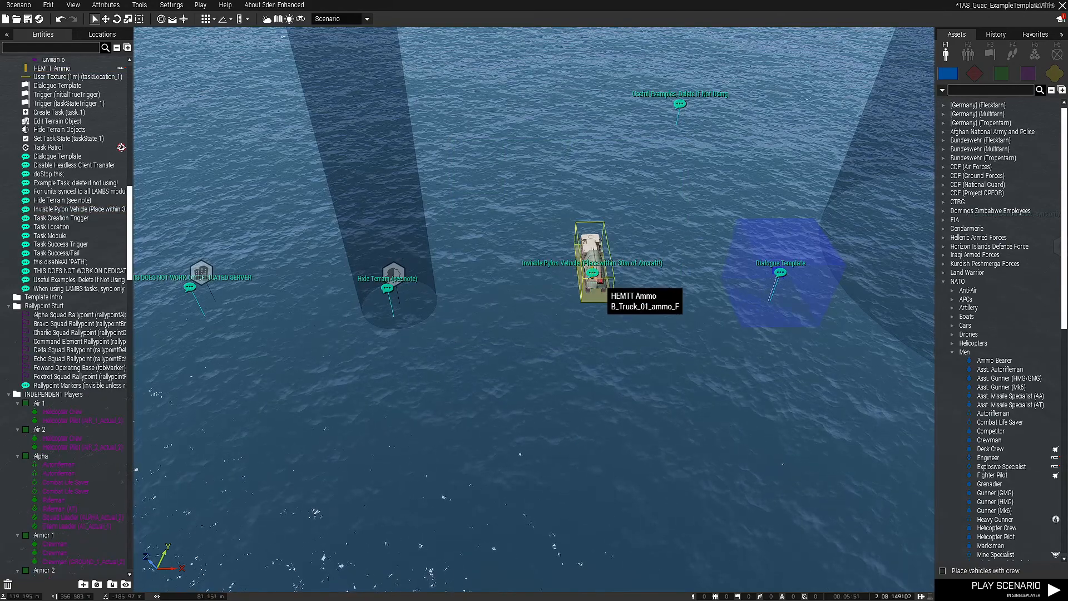
{"action": "key", "text": "d"}
{"action": "key", "text": "w"}
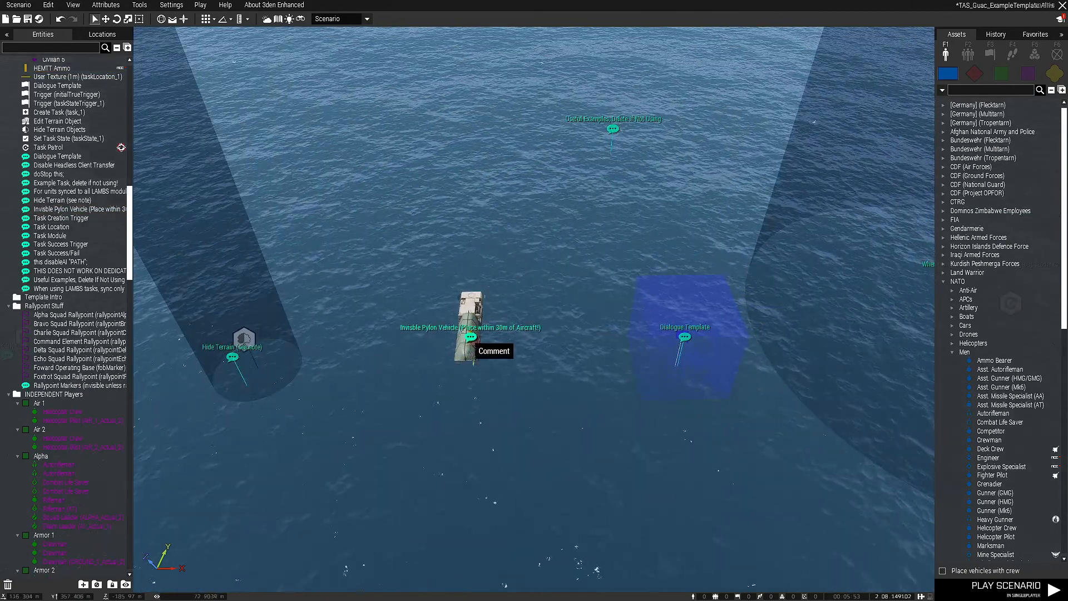
Review the Dialogue Template trigger's comment and its On Activation subtitle script, leaving the attributes unchanged
{"action": "key", "text": "d"}
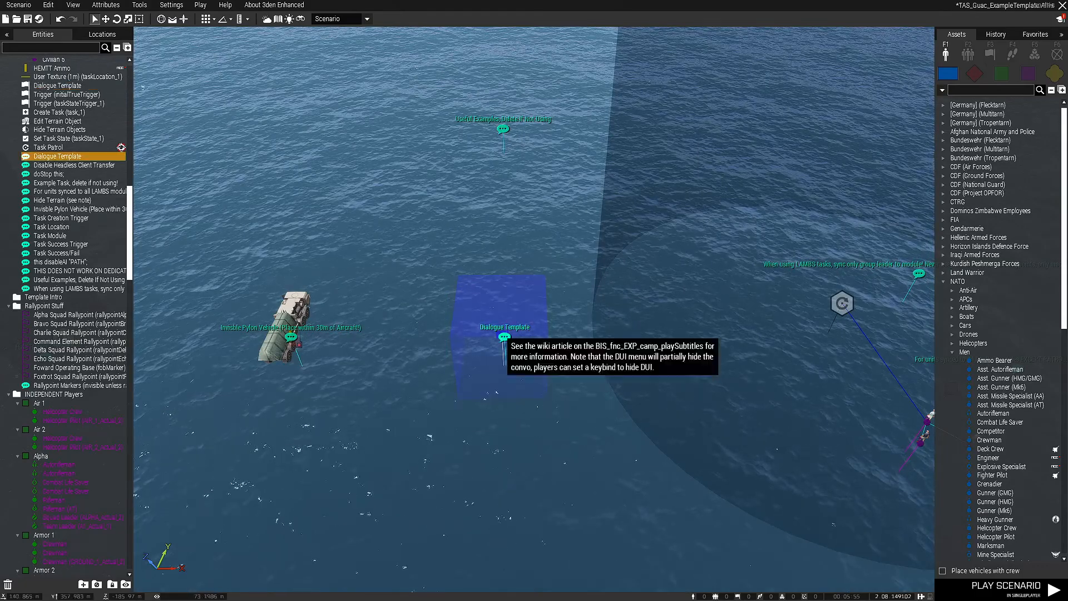
{"action": "key", "text": "w"}
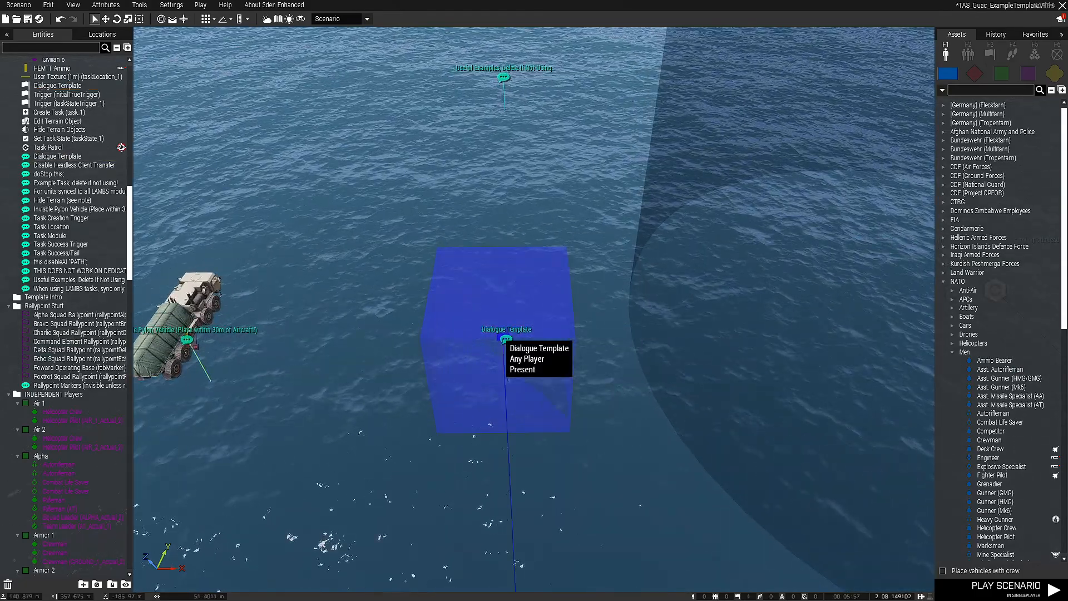
{"action": "double_click", "coordinate": [505, 338]}
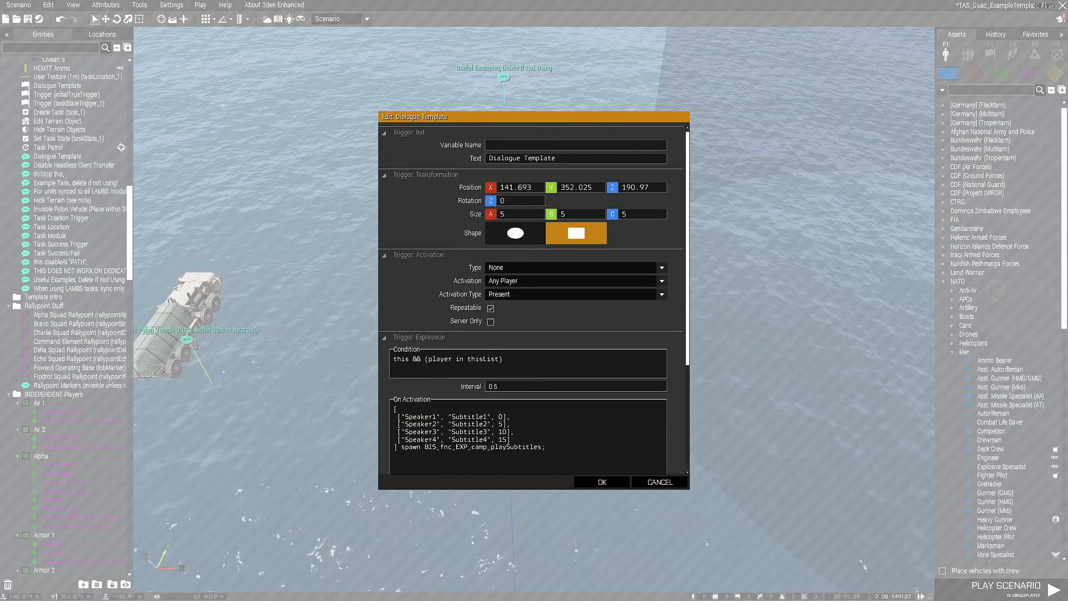
{"action": "left_click_drag", "start_coordinate": [406, 417], "coordinate": [483, 417]}
{"action": "left_click", "coordinate": [602, 482]}
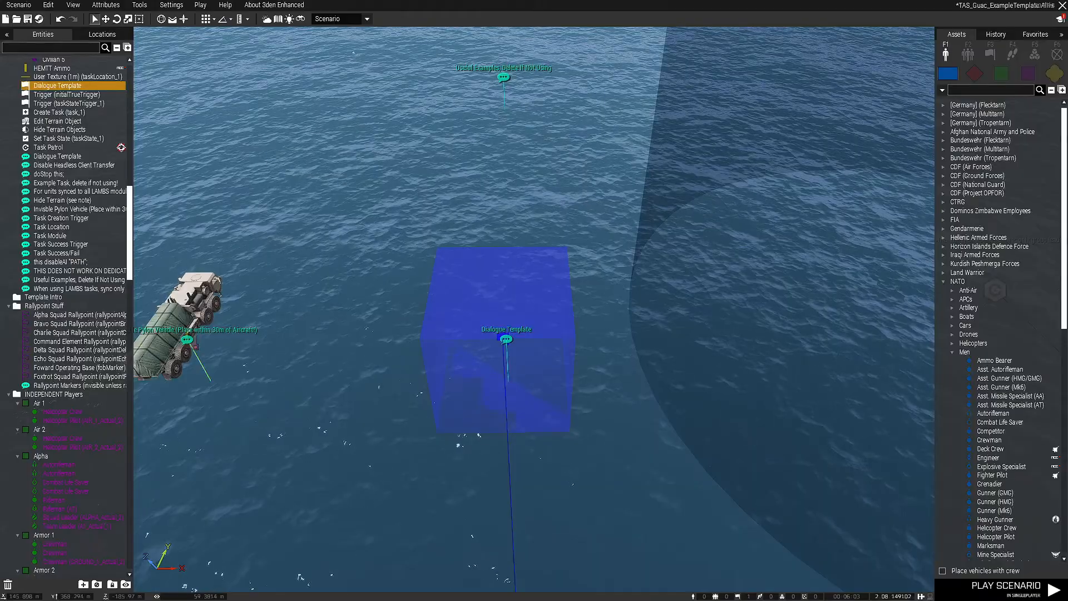
{"action": "left_click", "coordinate": [528, 362]}
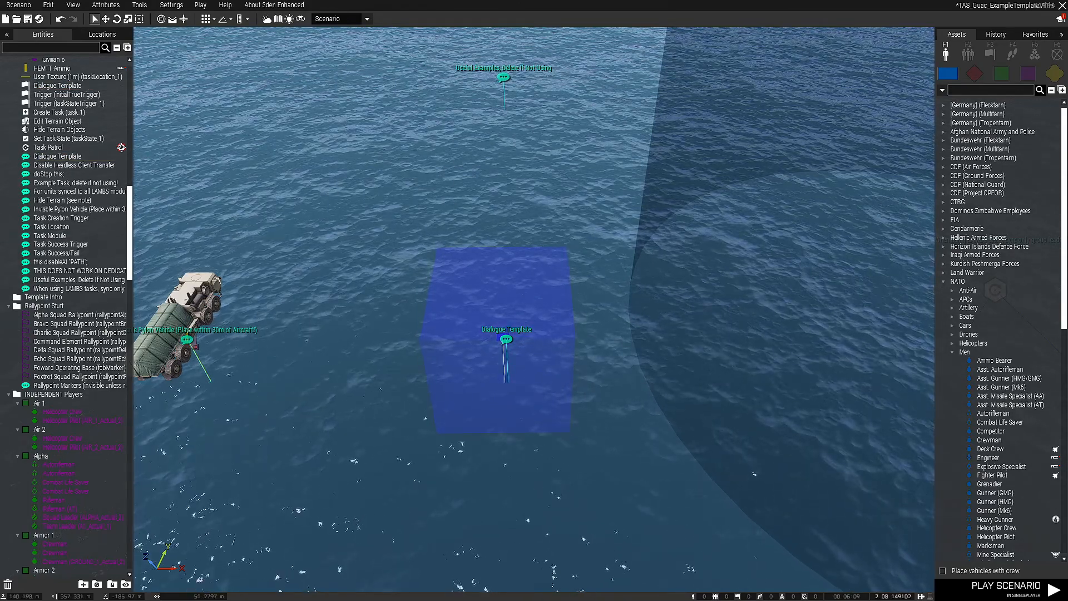
Sync the group leader Civilian 3 to the LAMBS Task Patrol module
{"action": "key", "text": "d"}
{"action": "key", "text": "d"}
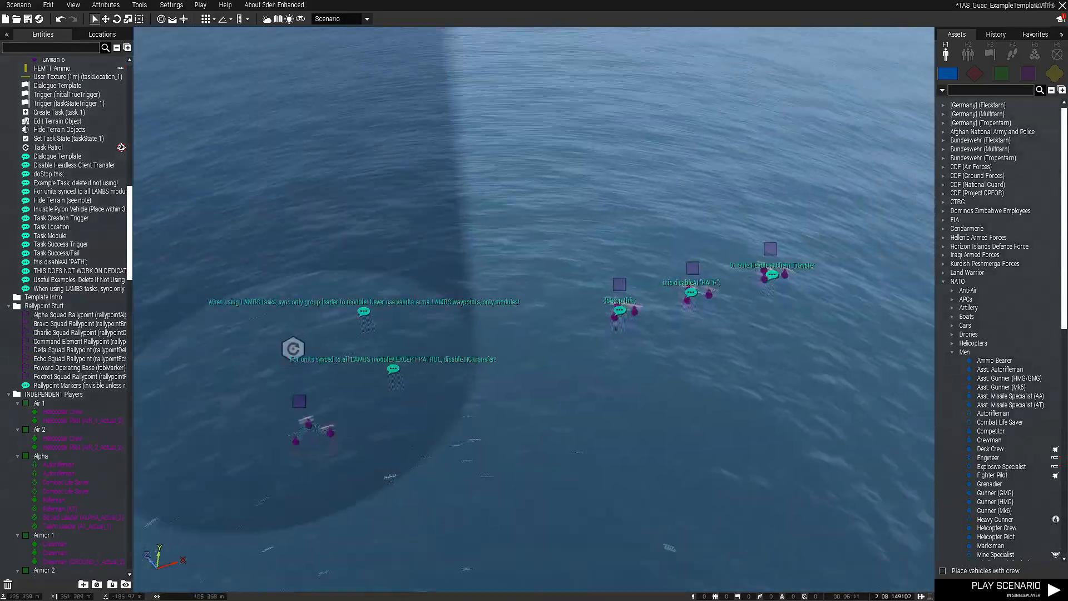
{"action": "key", "text": "w"}
{"action": "right_click_drag", "start_coordinate": [534, 300], "coordinate": [500, 367]}
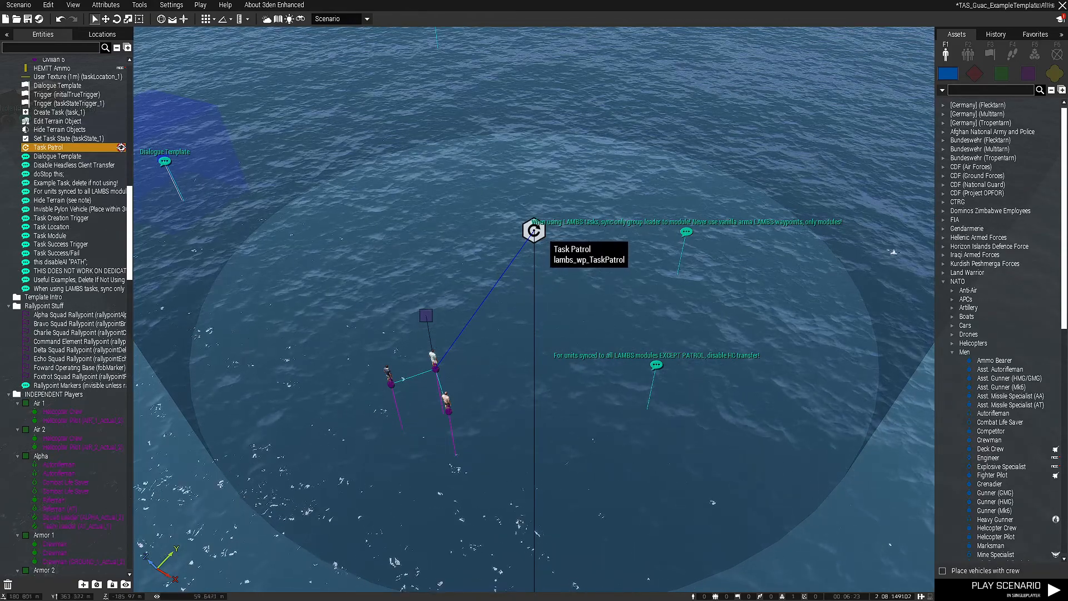
{"action": "left_click", "coordinate": [436, 366]}
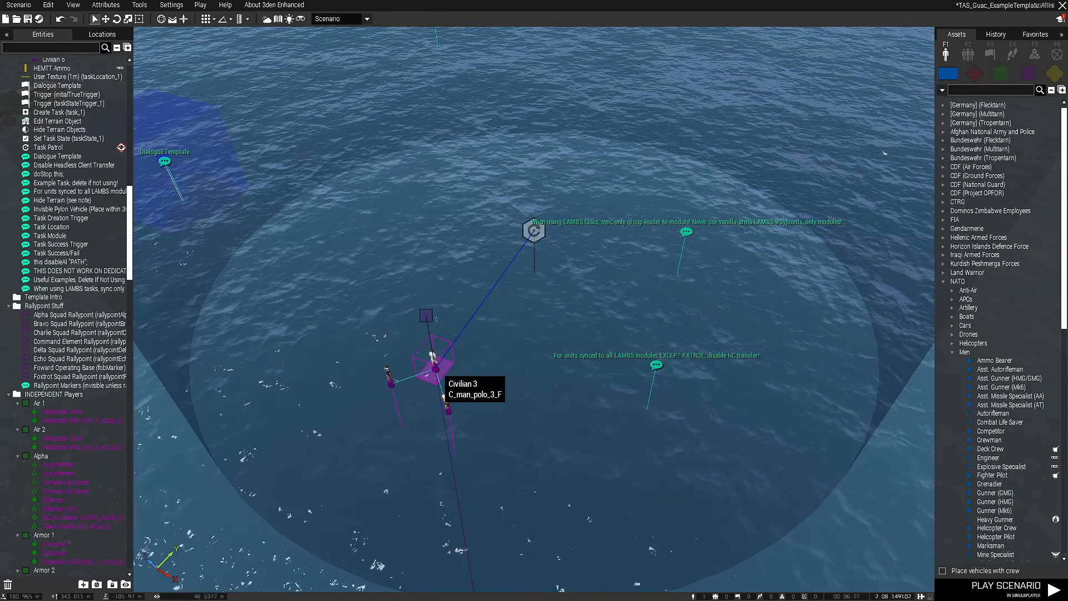
{"action": "right_click", "coordinate": [443, 396]}
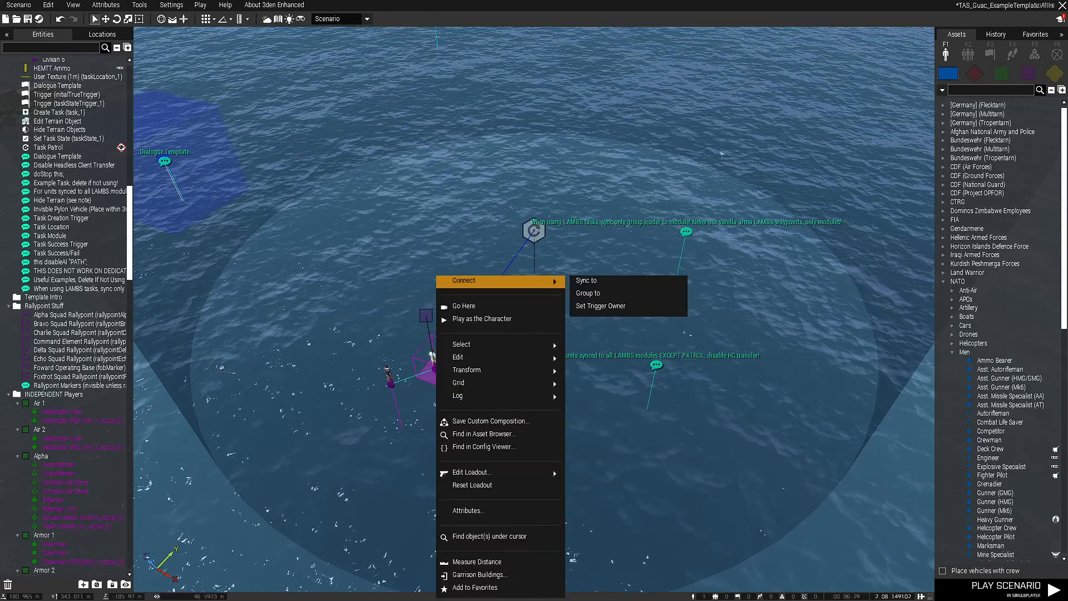
{"action": "left_click", "coordinate": [584, 280]}
{"action": "left_click", "coordinate": [534, 231]}
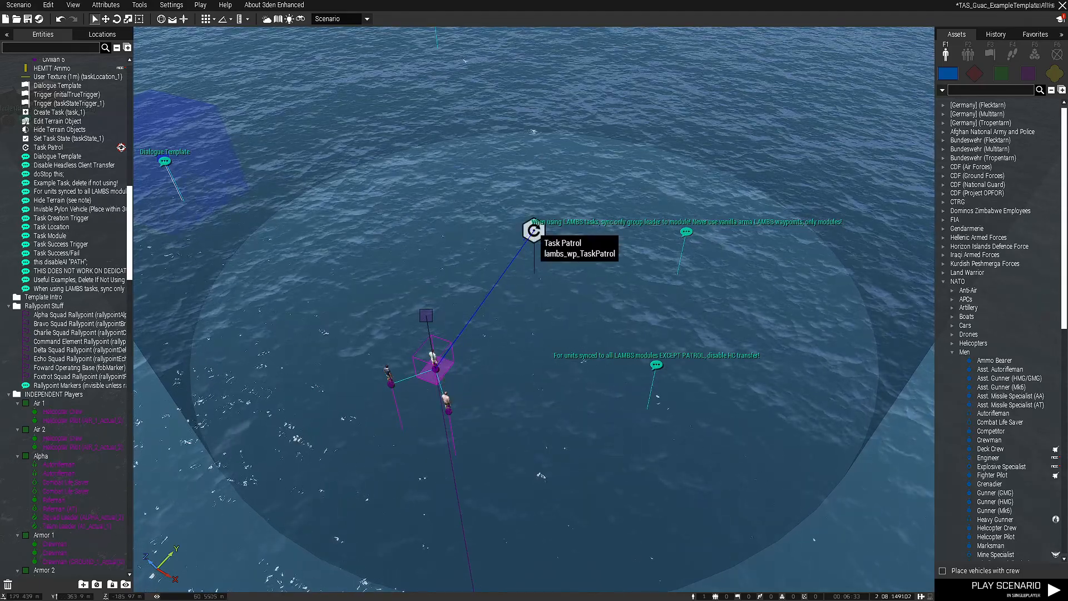
Select all the example units, modules, triggers and comments in the Useful Examples area and delete them
{"action": "key", "text": "s"}
{"action": "right_click_drag", "start_coordinate": [534, 311], "coordinate": [645, 278]}
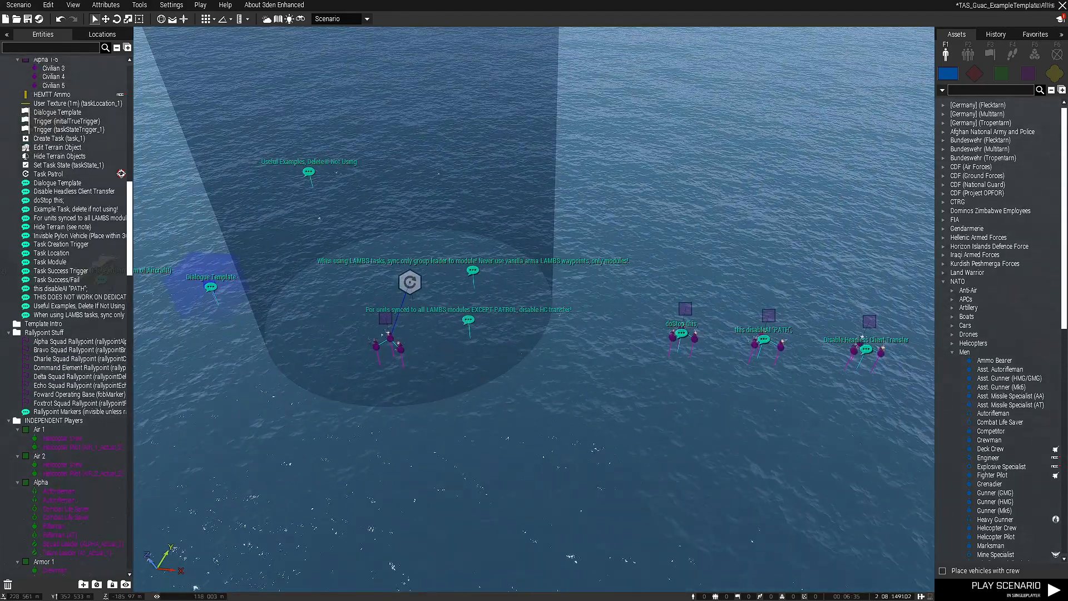
{"action": "right_click_drag", "start_coordinate": [534, 300], "coordinate": [472, 267]}
{"action": "key", "text": "w"}
{"action": "key", "text": "d"}
{"action": "key", "text": "a"}
{"action": "key", "text": "s"}
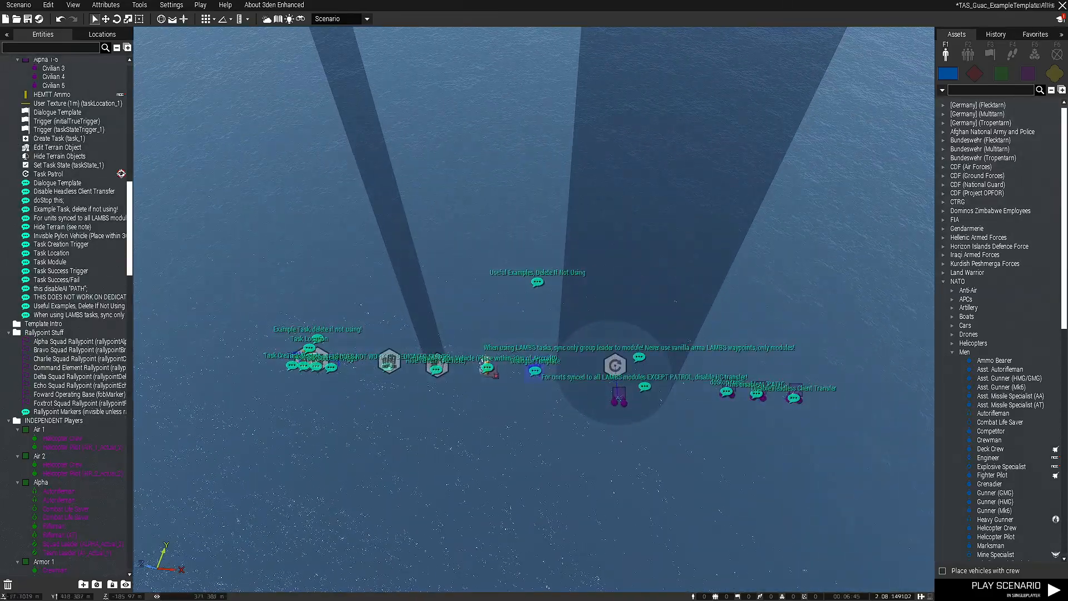
{"action": "left_click_drag", "start_coordinate": [220, 221], "coordinate": [849, 422]}
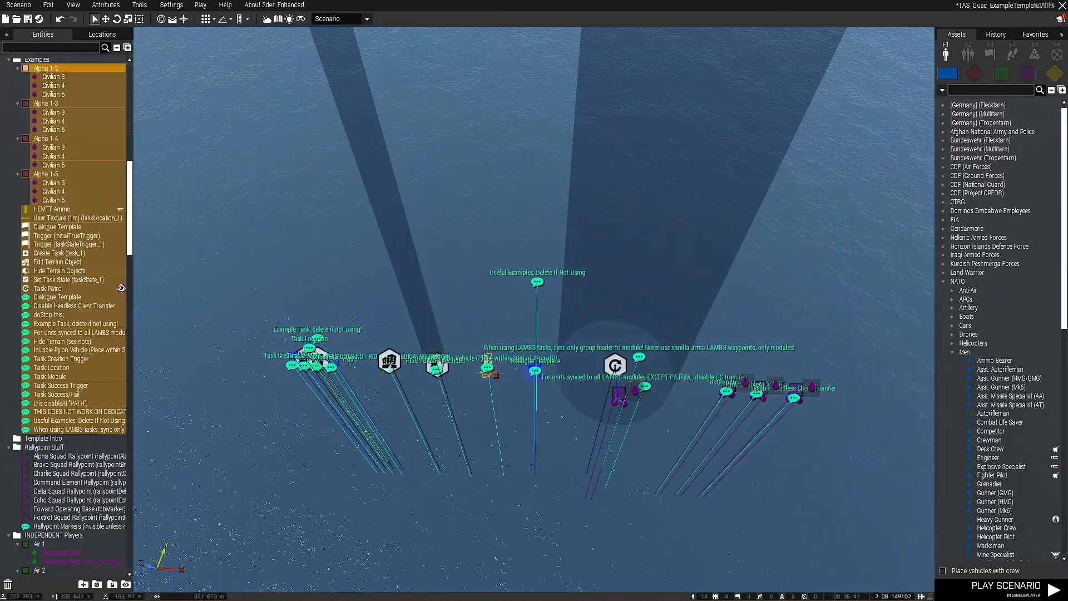
{"action": "key", "text": "Delete"}
{"action": "key", "text": "ctrl+z"}
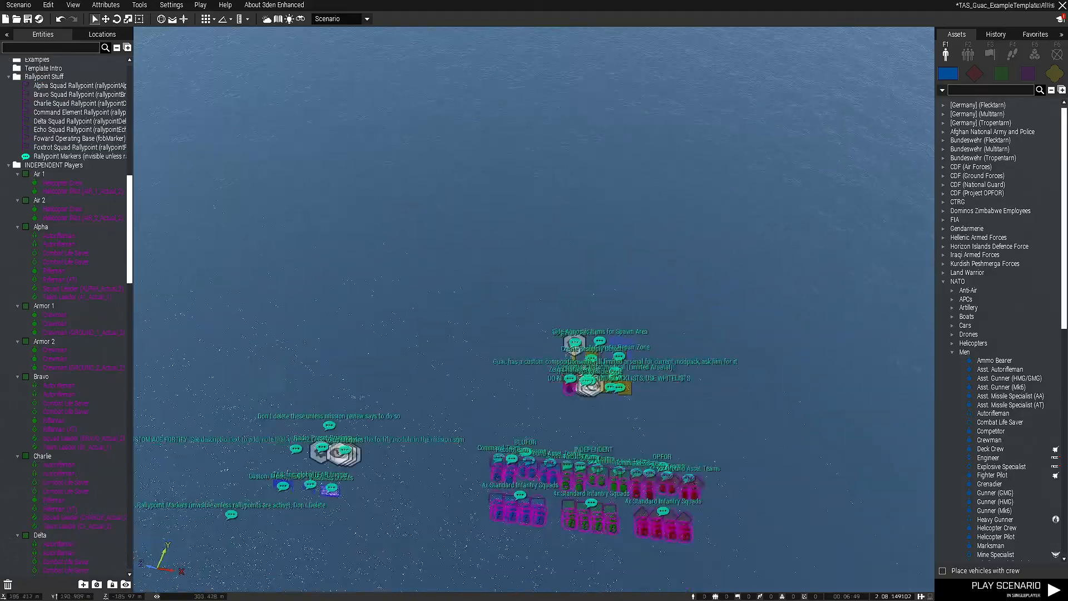
Look over the side-agnostic spawn area items, including the logistics vehicle, heal object, respawns, arsenals and repair zone
{"action": "key", "text": "w"}
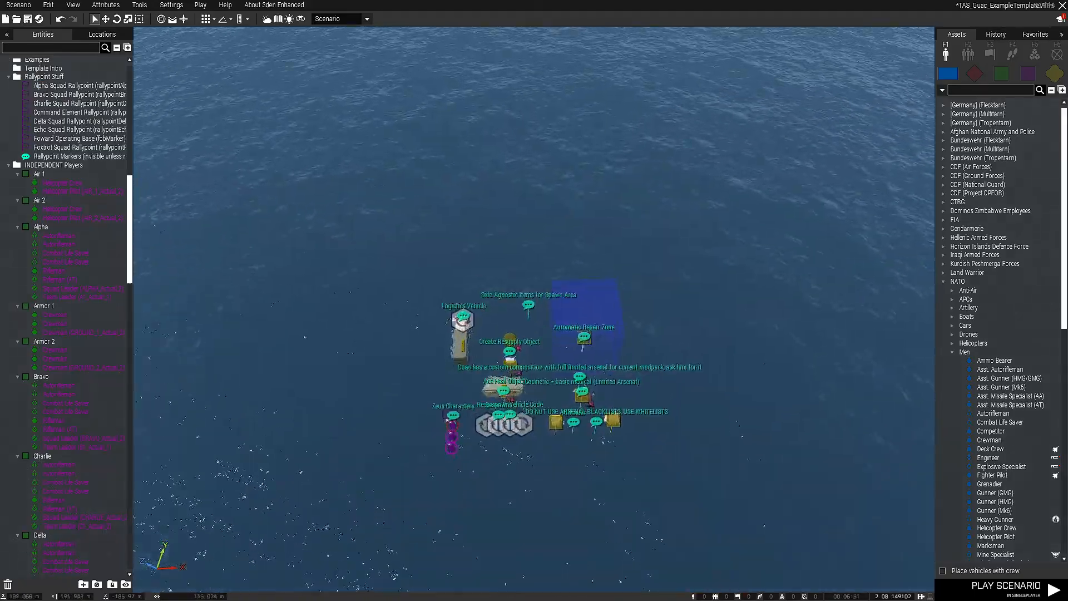
{"action": "key", "text": "d"}
{"action": "right_click_drag", "start_coordinate": [534, 311], "coordinate": [523, 339]}
{"action": "key", "text": "s"}
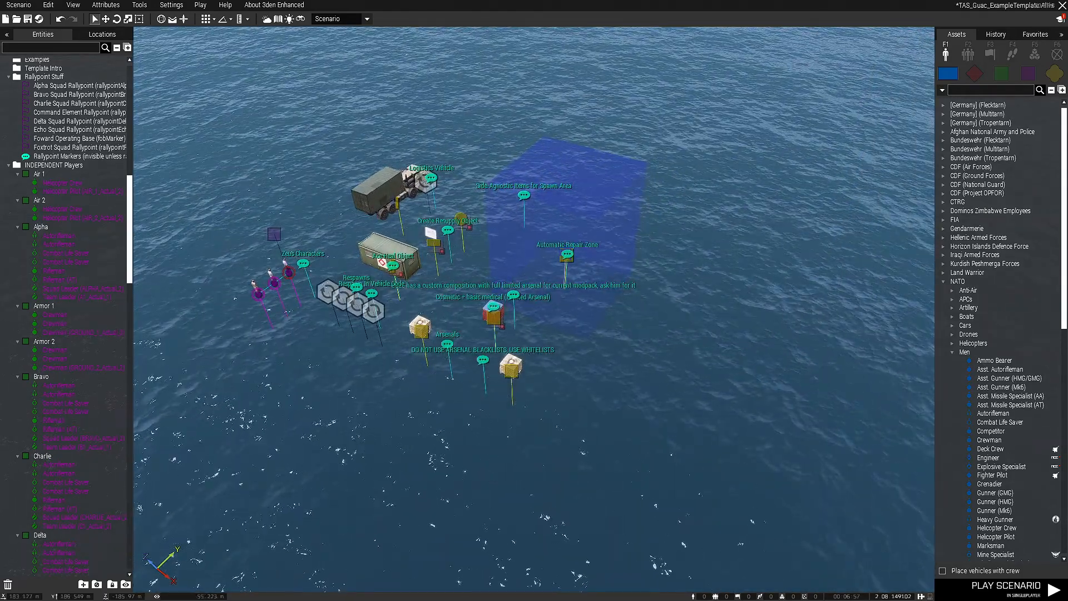
{"action": "key", "text": "a"}
{"action": "right_click_drag", "start_coordinate": [523, 339], "coordinate": [556, 317]}
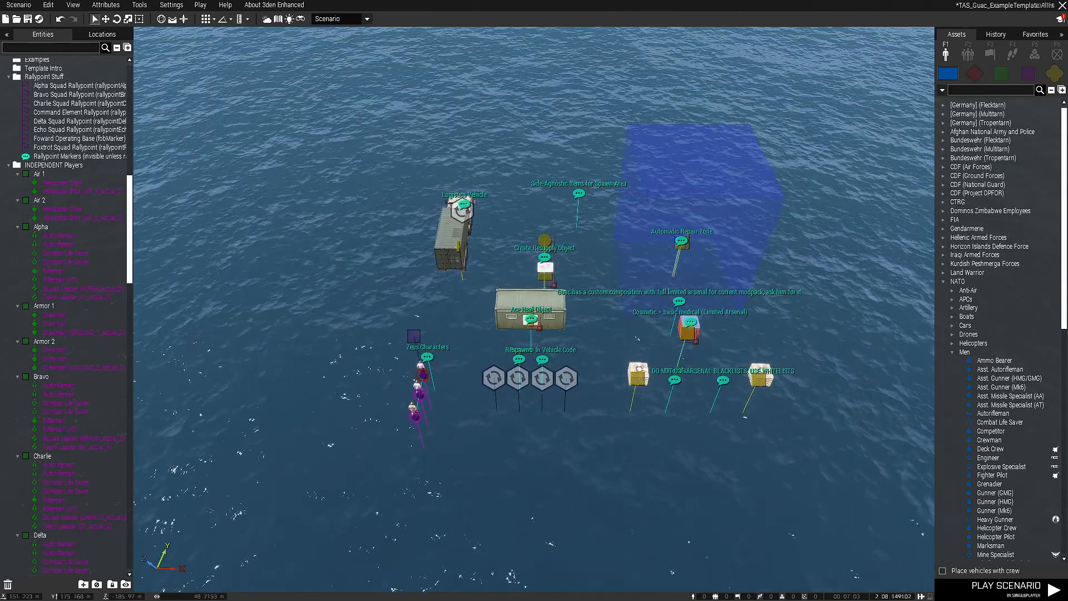
{"action": "right_click_drag", "start_coordinate": [557, 317], "coordinate": [523, 350]}
Move the HEMTT Repair logistics vehicle off its synced Vehicle Respawn module to about X 142.2, Y 199.0
{"action": "key", "text": "w"}
{"action": "scroll", "coordinate": [533, 309], "scroll_direction": "up", "scroll_amount": 4}
{"action": "scroll", "coordinate": [534, 309], "scroll_direction": "down", "scroll_amount": 3}
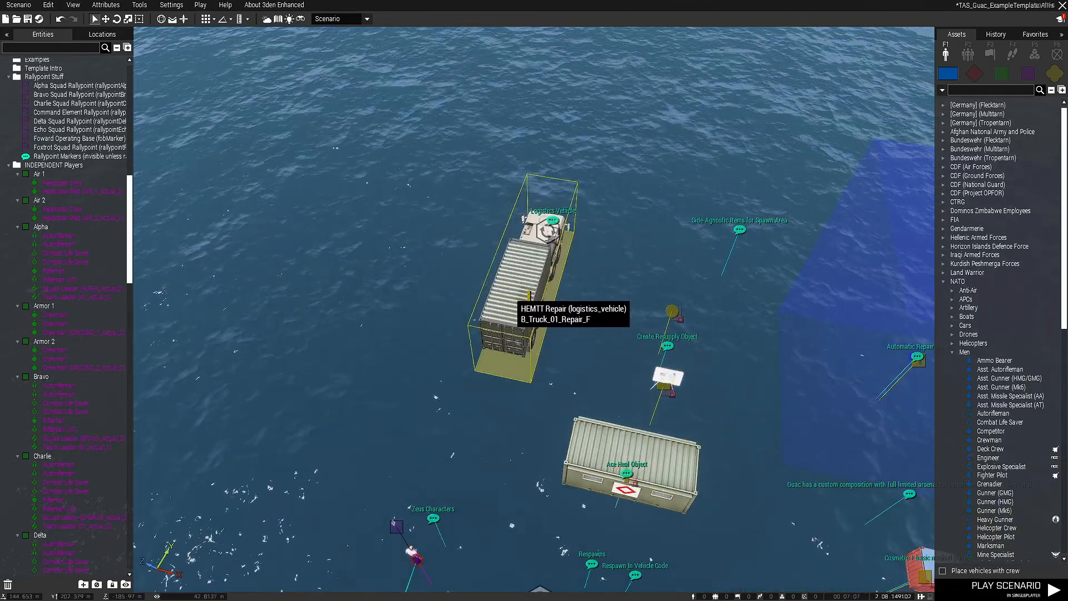
{"action": "left_click", "coordinate": [529, 295]}
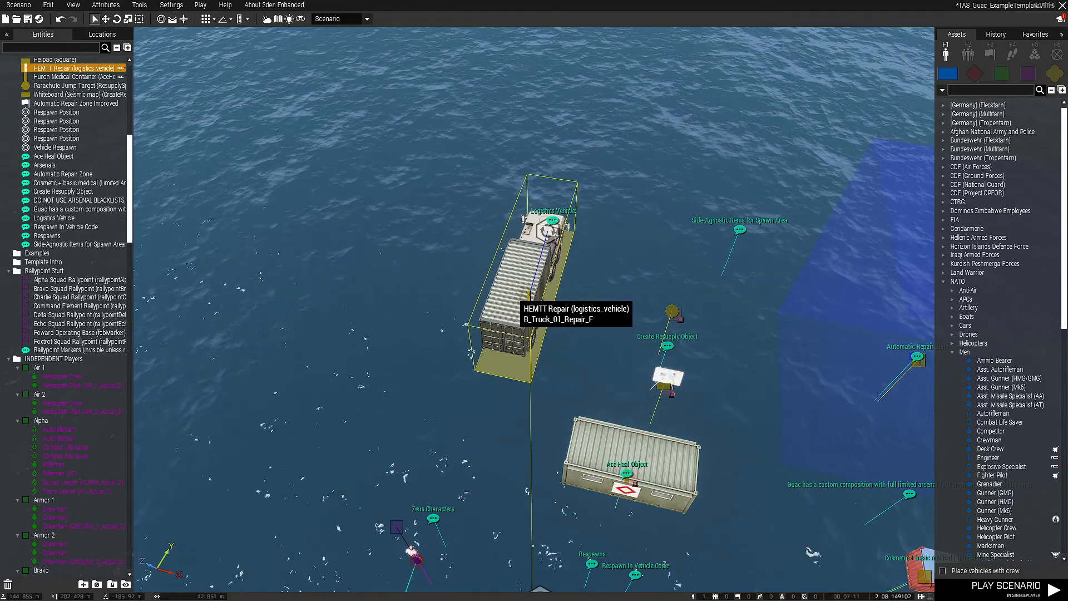
{"action": "left_click_drag", "start_coordinate": [528, 294], "coordinate": [454, 282]}
{"action": "left_click", "coordinate": [489, 329]}
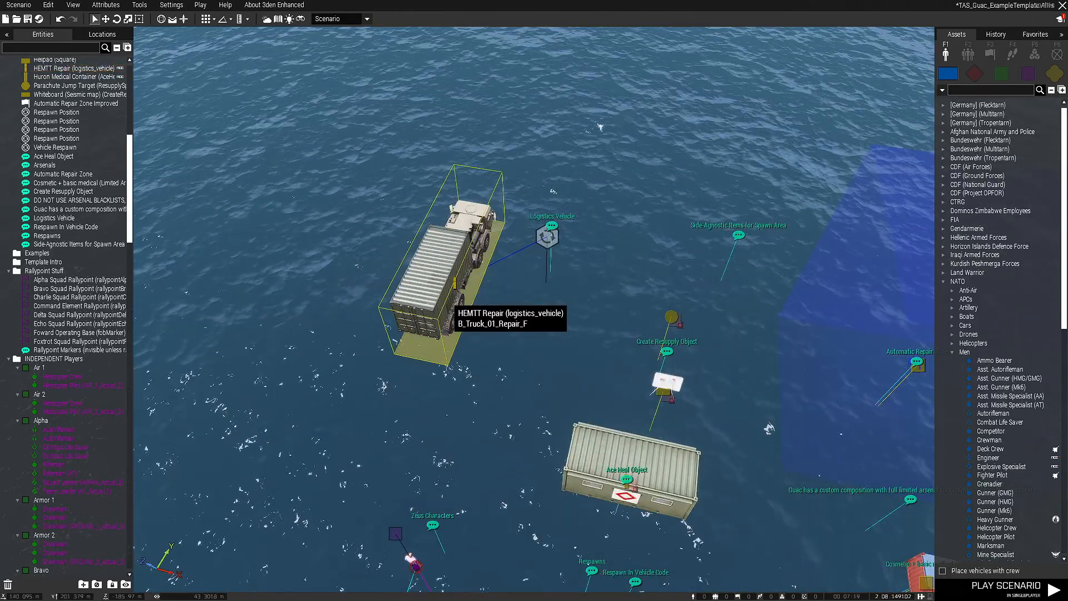
Review the HEMTT Repair's attributes, including its variable name and ACE repair and cargo options, and close them unchanged
{"action": "double_click", "coordinate": [454, 283]}
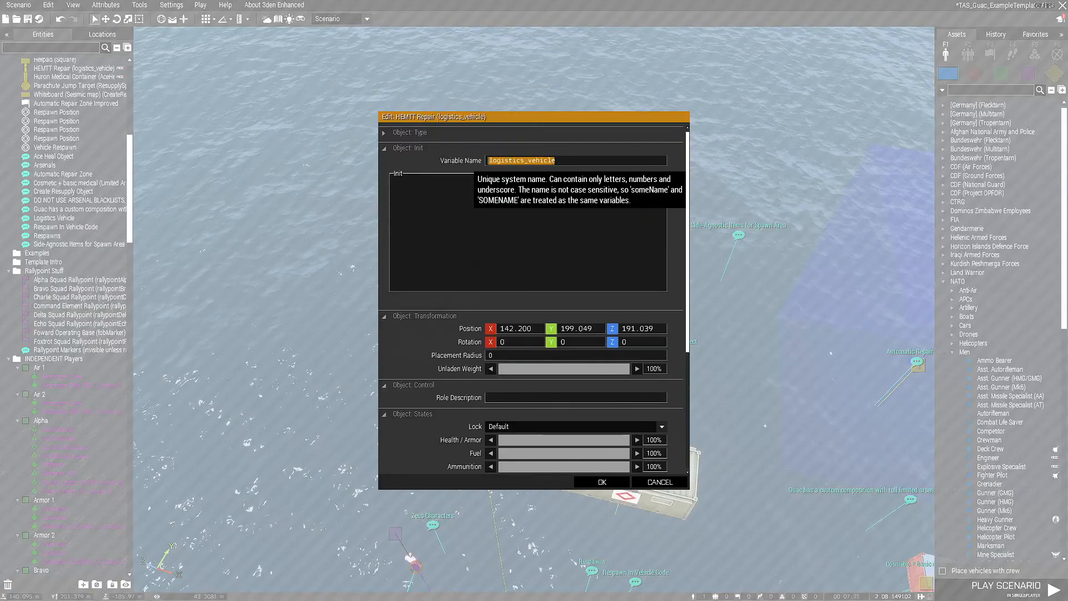
{"action": "scroll", "coordinate": [531, 300], "scroll_direction": "down", "scroll_amount": 5}
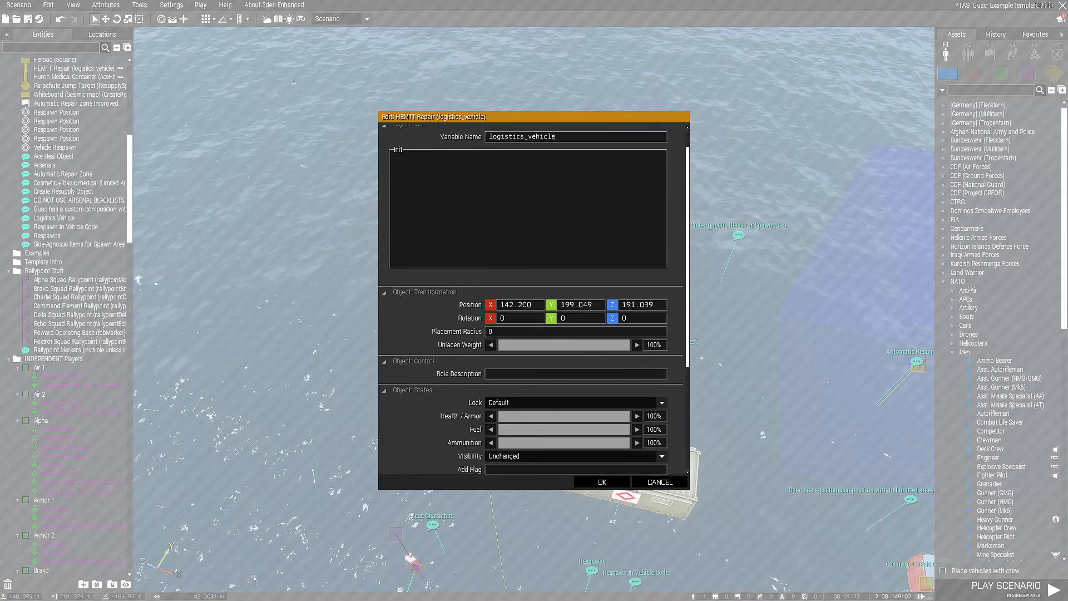
{"action": "left_click", "coordinate": [420, 435]}
{"action": "scroll", "coordinate": [420, 435], "scroll_direction": "down", "scroll_amount": 4}
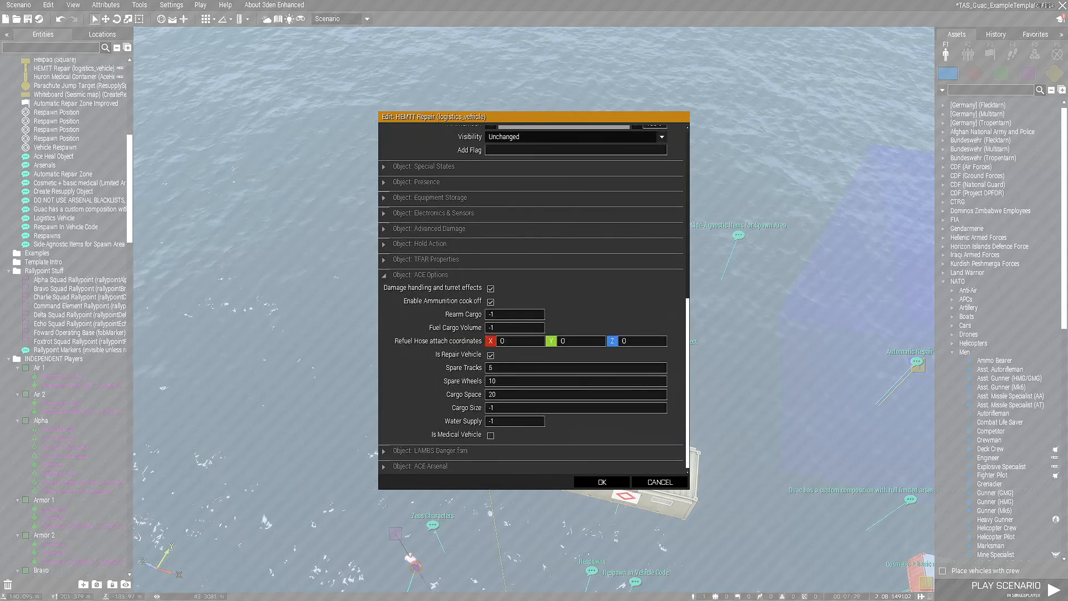
{"action": "left_click", "coordinate": [602, 482]}
Examine the Create Resupply Object whiteboard and the Parachute Jump Target that marks the resupply spawn point
{"action": "left_click_drag", "start_coordinate": [433, 290], "coordinate": [521, 288]}
{"action": "right_click_drag", "start_coordinate": [522, 289], "coordinate": [640, 285]}
{"action": "scroll", "coordinate": [639, 285], "scroll_direction": "up", "scroll_amount": 5}
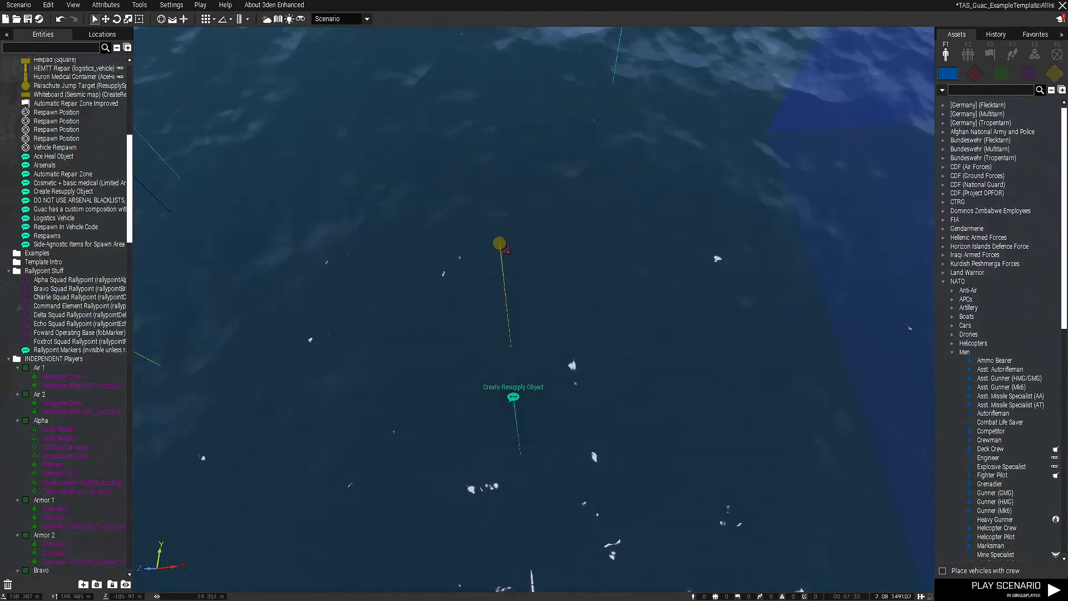
{"action": "key", "text": "s"}
{"action": "left_click", "coordinate": [547, 305]}
{"action": "right_click_drag", "start_coordinate": [547, 305], "coordinate": [528, 267]}
{"action": "left_click", "coordinate": [545, 278]}
{"action": "key", "text": "s"}
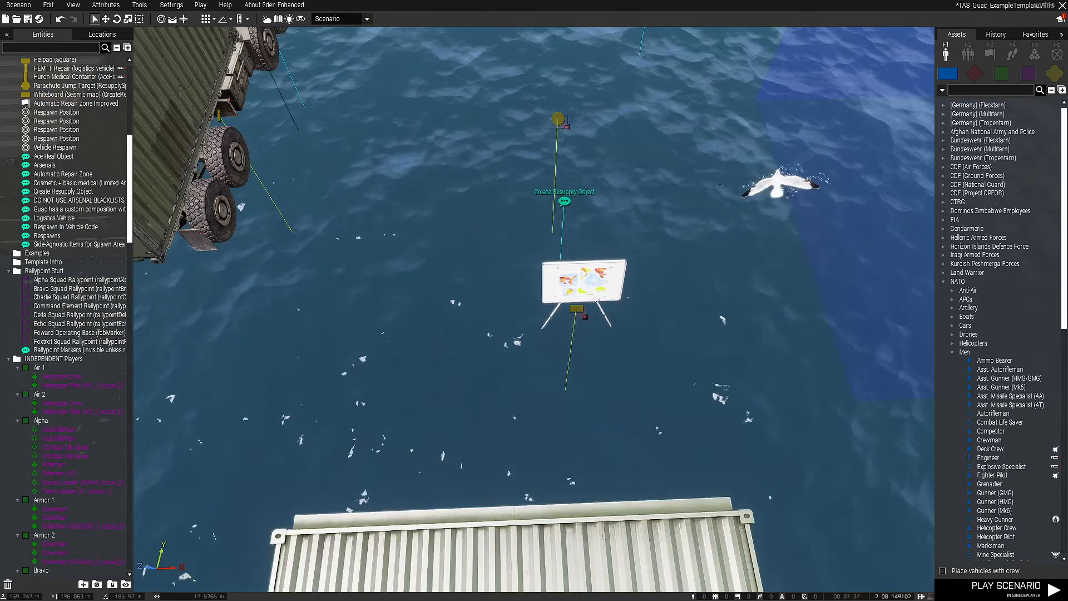
{"action": "right_click_drag", "start_coordinate": [618, 296], "coordinate": [631, 244]}
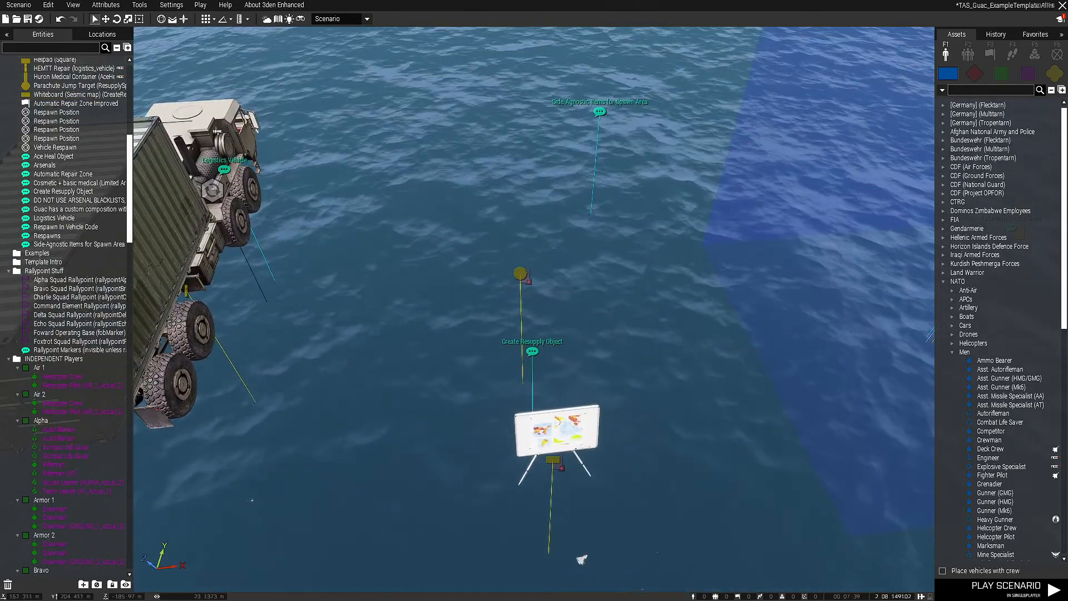
{"action": "right_click_drag", "start_coordinate": [525, 306], "coordinate": [543, 356]}
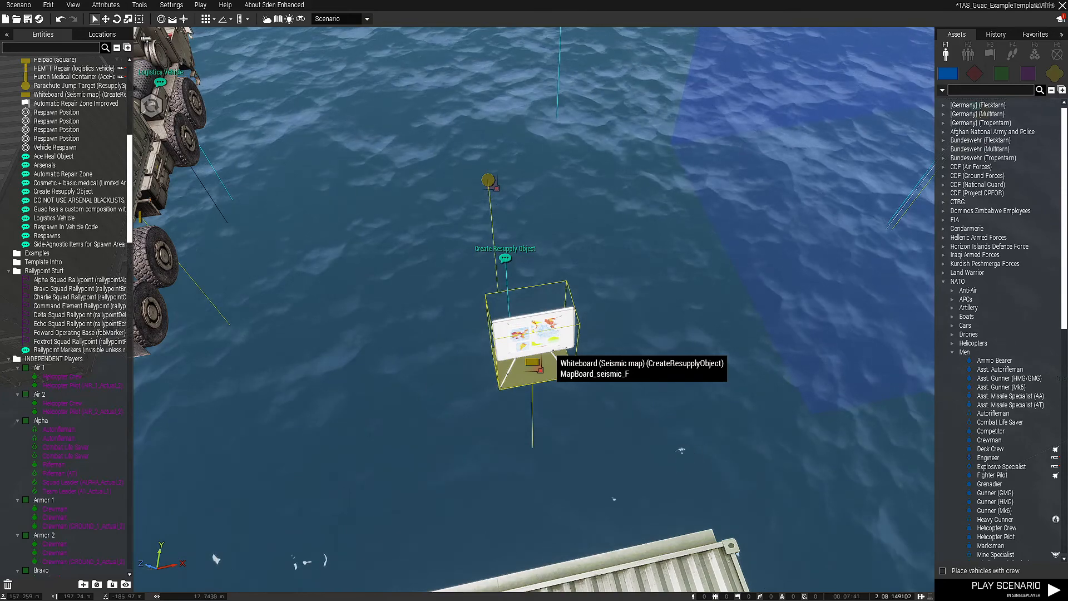
{"action": "right_click_drag", "start_coordinate": [539, 222], "coordinate": [527, 202]}
{"action": "left_click_drag", "start_coordinate": [603, 295], "coordinate": [603, 296]}
{"action": "left_click", "coordinate": [603, 296]}
{"action": "scroll", "coordinate": [595, 298], "scroll_direction": "down", "scroll_amount": 6}
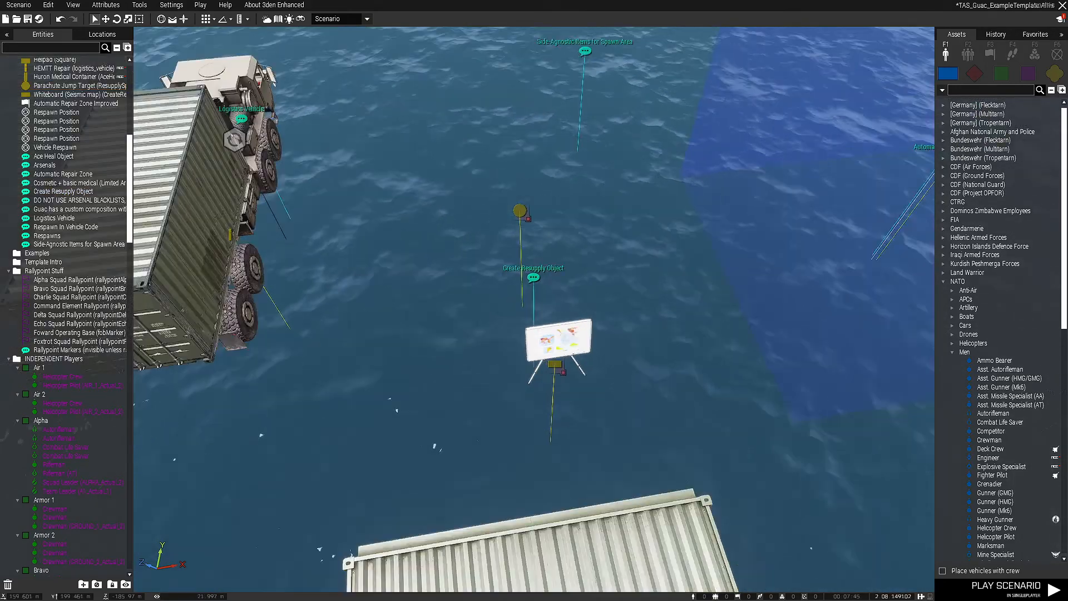
Examine the Automatic Repair Zone Improved trigger together with its helipad and comment
{"action": "right_click_drag", "start_coordinate": [589, 294], "coordinate": [478, 266]}
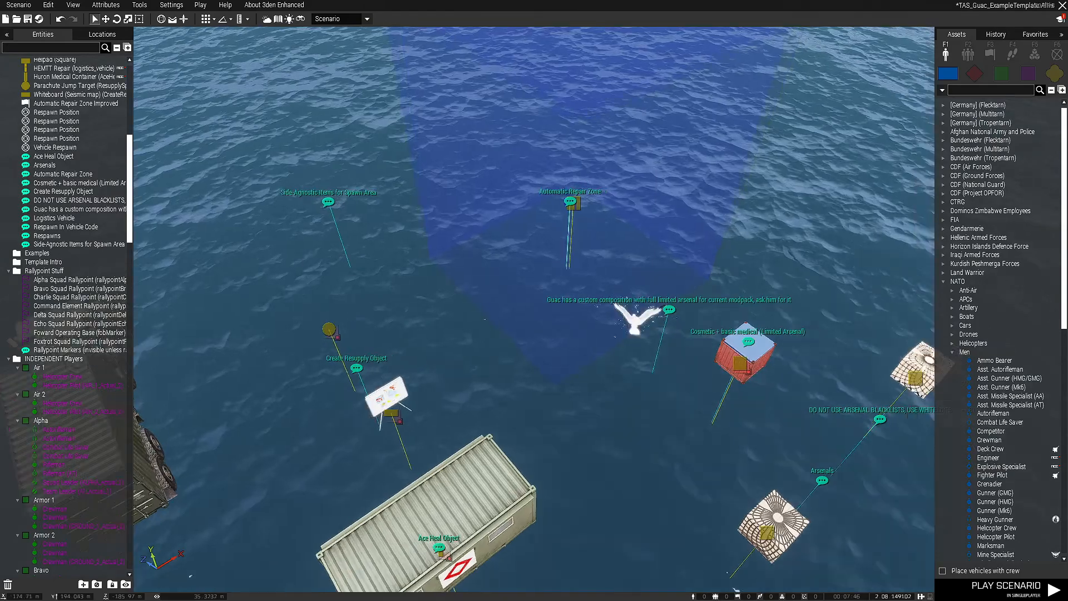
{"action": "key", "text": "d"}
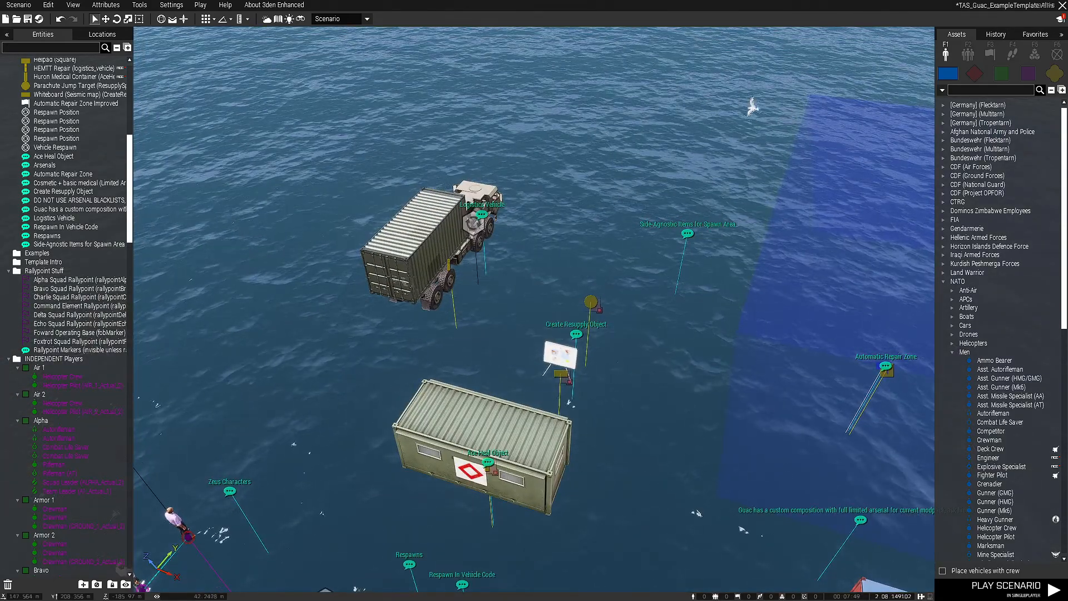
{"action": "right_click_drag", "start_coordinate": [479, 267], "coordinate": [539, 340]}
{"action": "key", "text": "d"}
{"action": "key", "text": "w"}
{"action": "key", "text": "d"}
{"action": "key", "text": "w"}
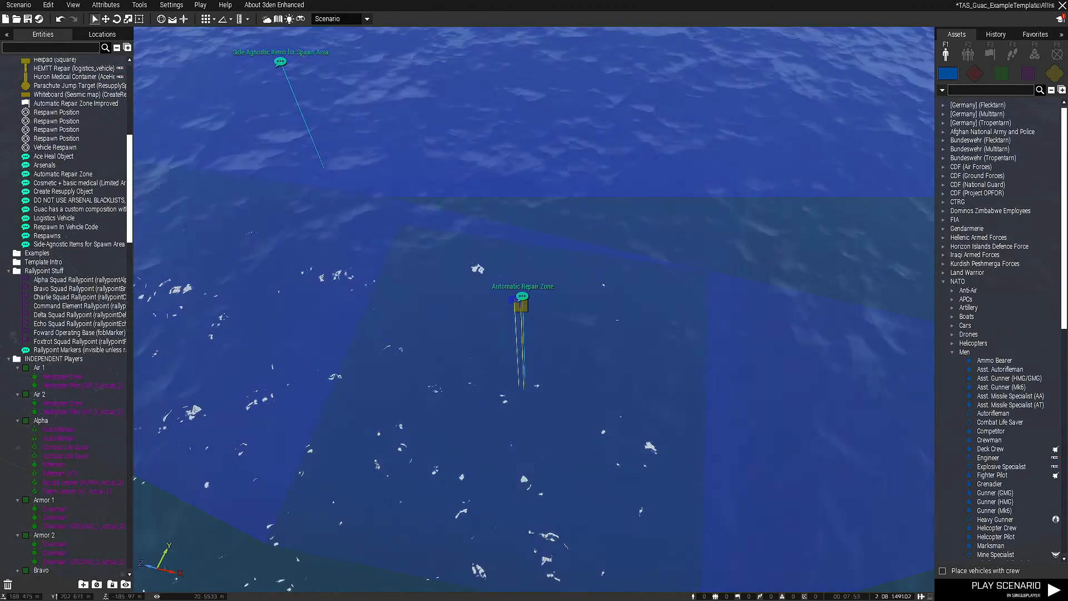
{"action": "left_click_drag", "start_coordinate": [409, 239], "coordinate": [648, 445]}
{"action": "left_click", "coordinate": [628, 431]}
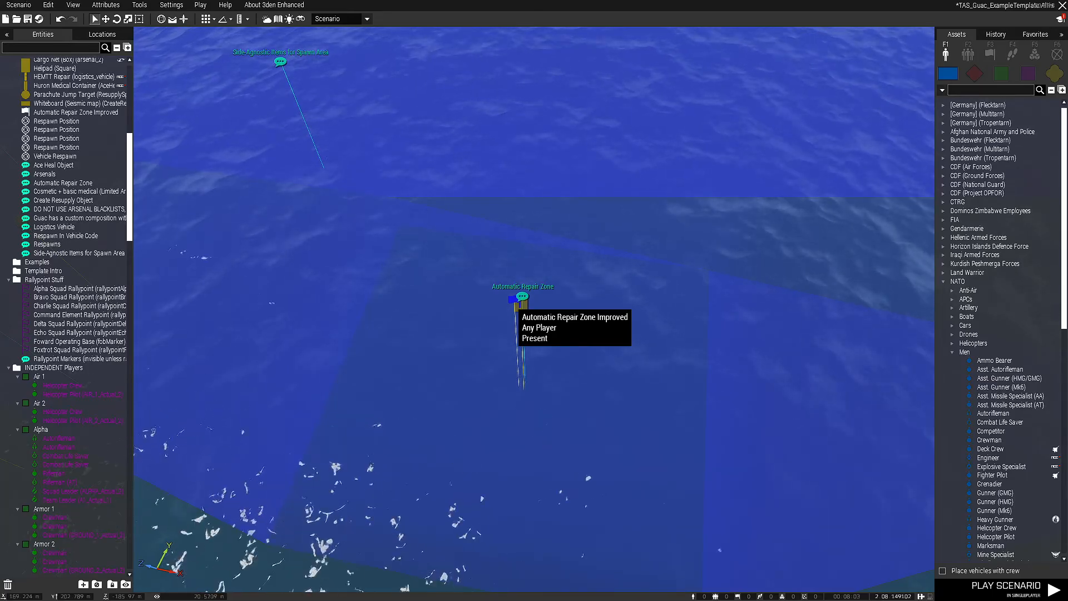
Review the Huron Medical Container's ACE Options and ACE Arsenal attributes, and close them without changes
{"action": "key", "text": "s"}
{"action": "right_click_drag", "start_coordinate": [516, 302], "coordinate": [500, 334]}
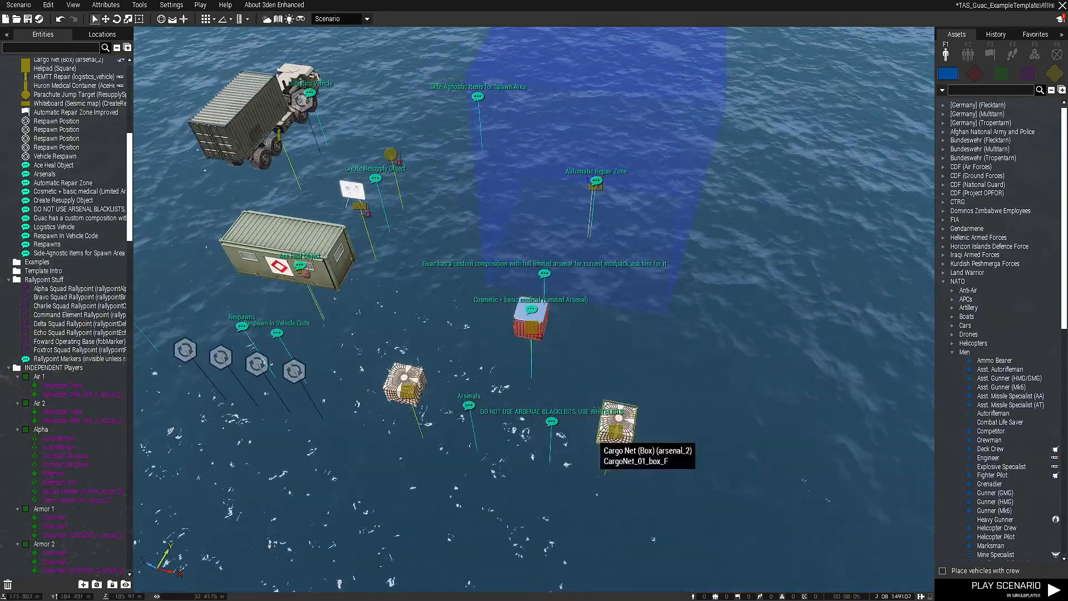
{"action": "right_click_drag", "start_coordinate": [599, 440], "coordinate": [525, 397]}
{"action": "key", "text": "w"}
{"action": "key", "text": "s"}
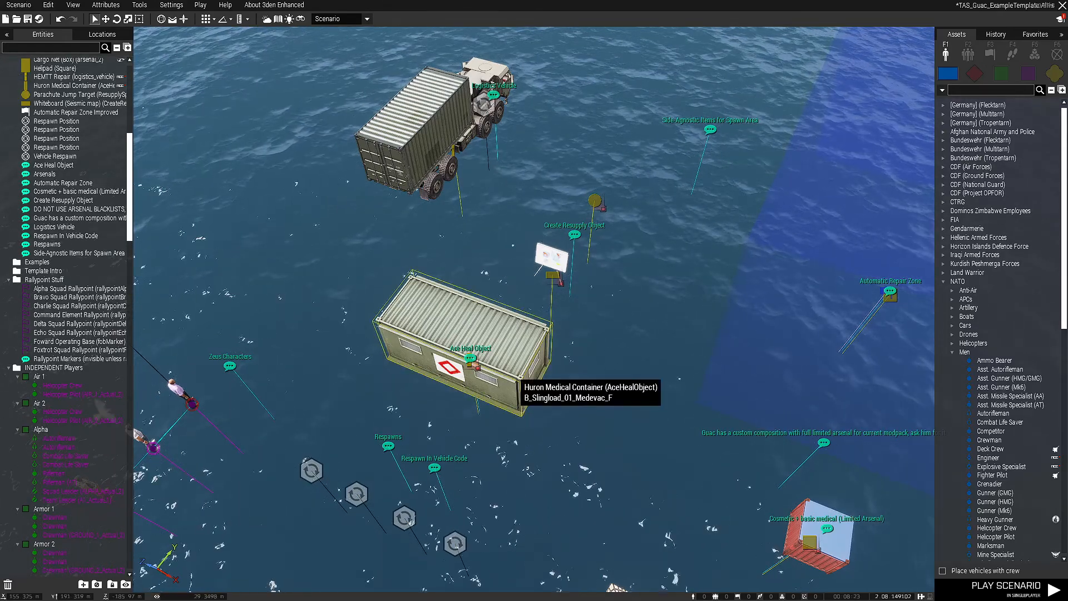
{"action": "left_click", "coordinate": [515, 375]}
{"action": "right_click_drag", "start_coordinate": [518, 383], "coordinate": [439, 384]}
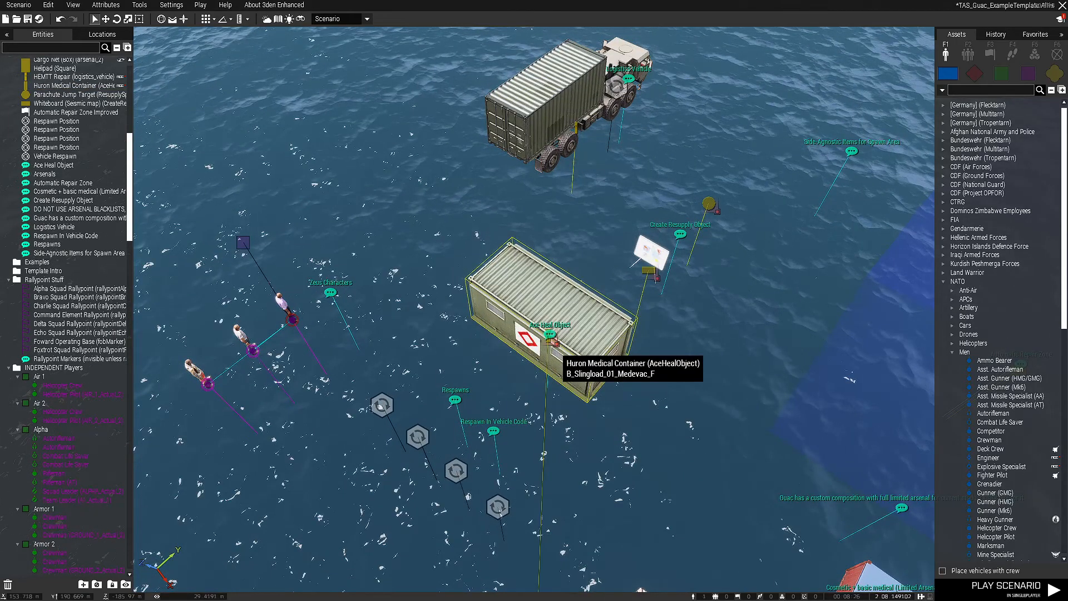
{"action": "double_click", "coordinate": [556, 344]}
{"action": "scroll", "coordinate": [489, 384], "scroll_direction": "down", "scroll_amount": 1}
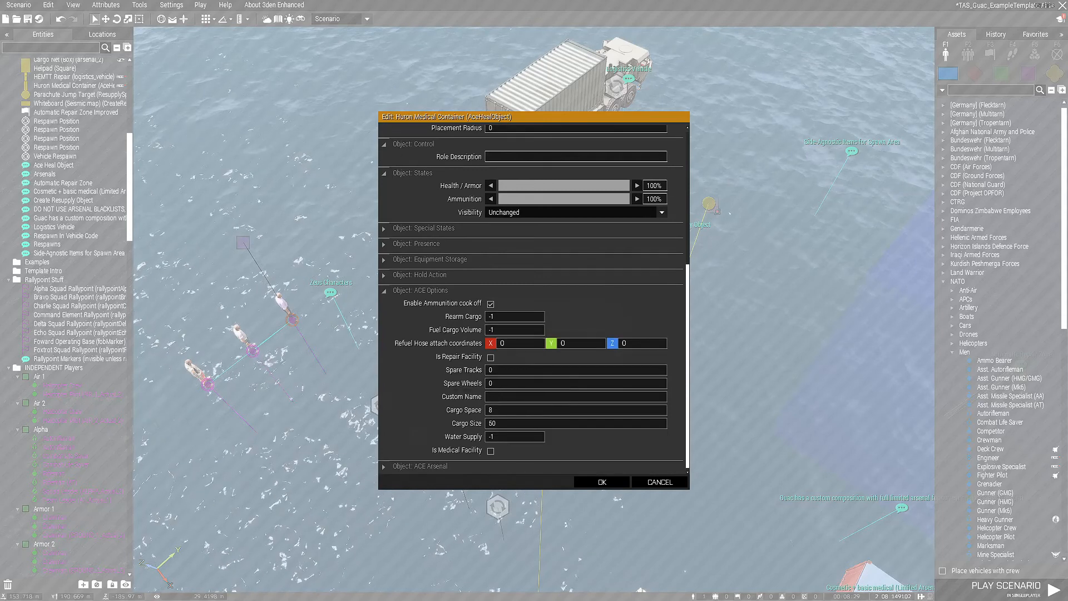
{"action": "left_click", "coordinate": [420, 466]}
{"action": "scroll", "coordinate": [420, 466], "scroll_direction": "down", "scroll_amount": 5}
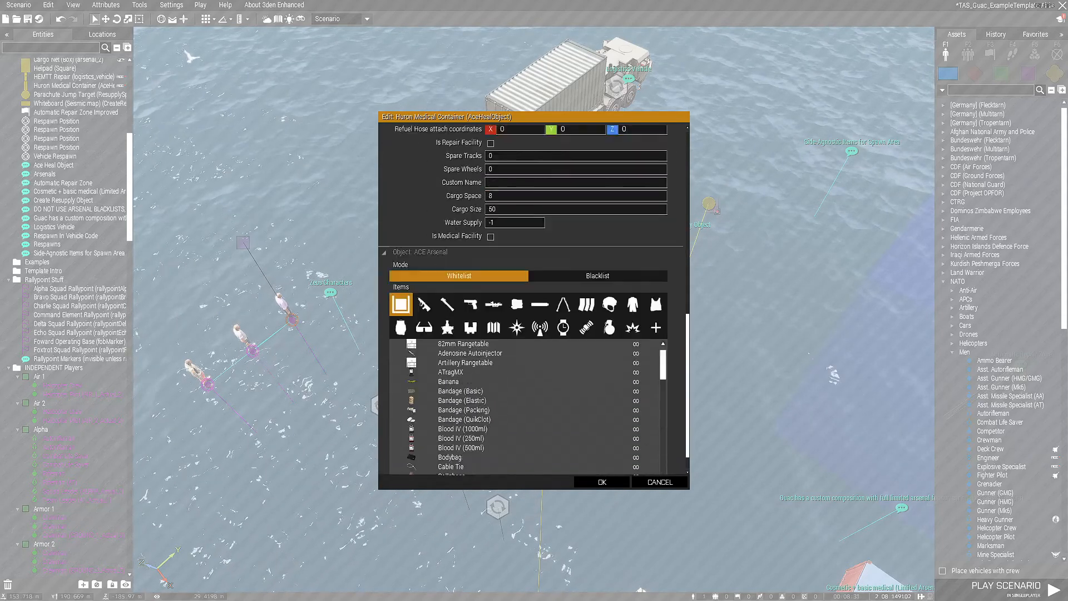
{"action": "left_click", "coordinate": [659, 482]}
{"action": "left_click", "coordinate": [656, 479]}
Point out the four Respawn Position modules and their two respawn comments by selecting them as a group
{"action": "right_click_drag", "start_coordinate": [656, 480], "coordinate": [639, 500]}
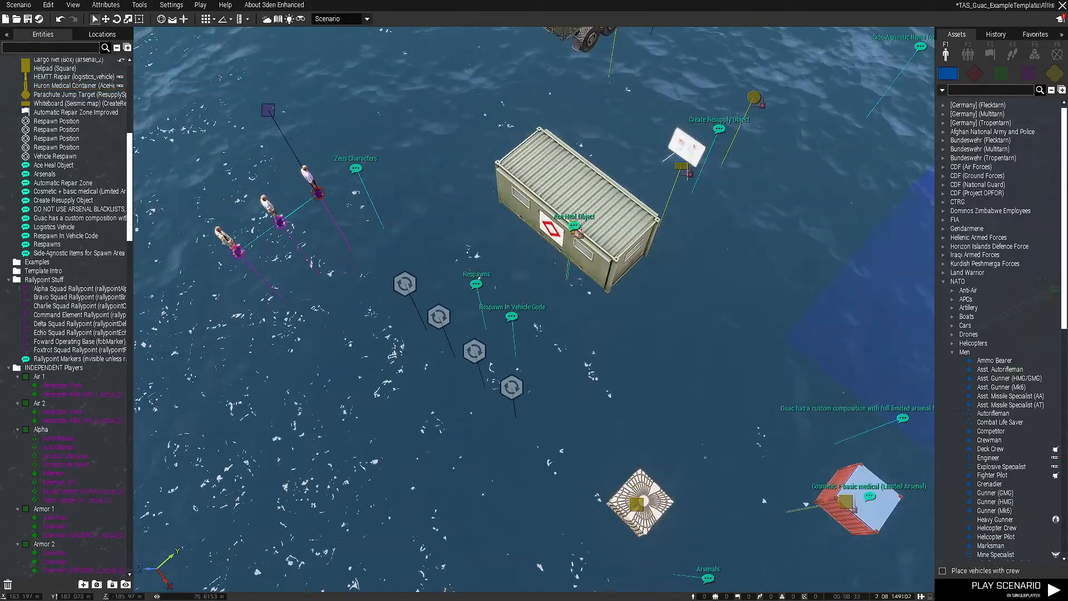
{"action": "left_click_drag", "start_coordinate": [547, 450], "coordinate": [547, 451]}
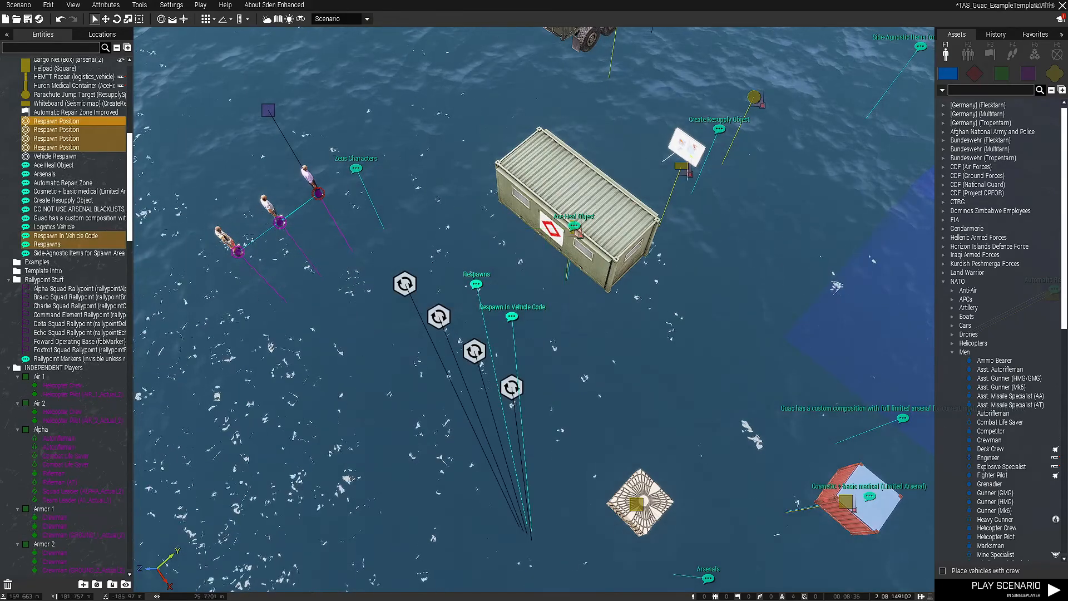
{"action": "left_click", "coordinate": [547, 451]}
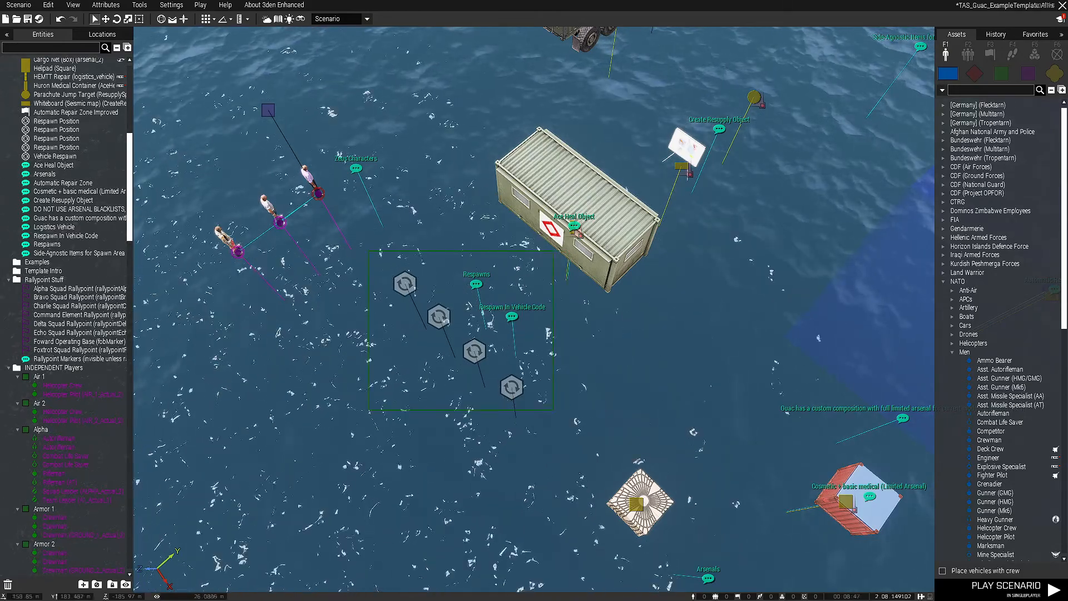
{"action": "left_click_drag", "start_coordinate": [554, 410], "coordinate": [552, 411]}
{"action": "left_click", "coordinate": [553, 411]}
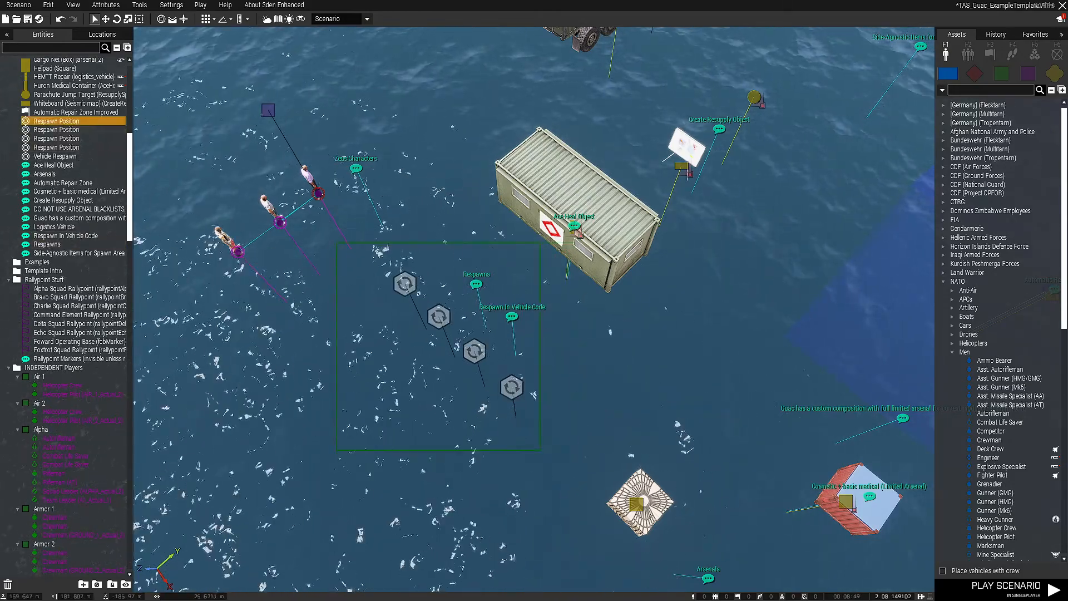
{"action": "left_click_drag", "start_coordinate": [540, 450], "coordinate": [541, 449]}
{"action": "left_click", "coordinate": [540, 450]}
Inspect the three Zeus characters as a group and clear the selection
{"action": "right_click_drag", "start_coordinate": [541, 450], "coordinate": [367, 311]}
{"action": "left_click", "coordinate": [479, 319]}
{"action": "key", "text": "w"}
{"action": "key", "text": "s"}
{"action": "key", "text": "w"}
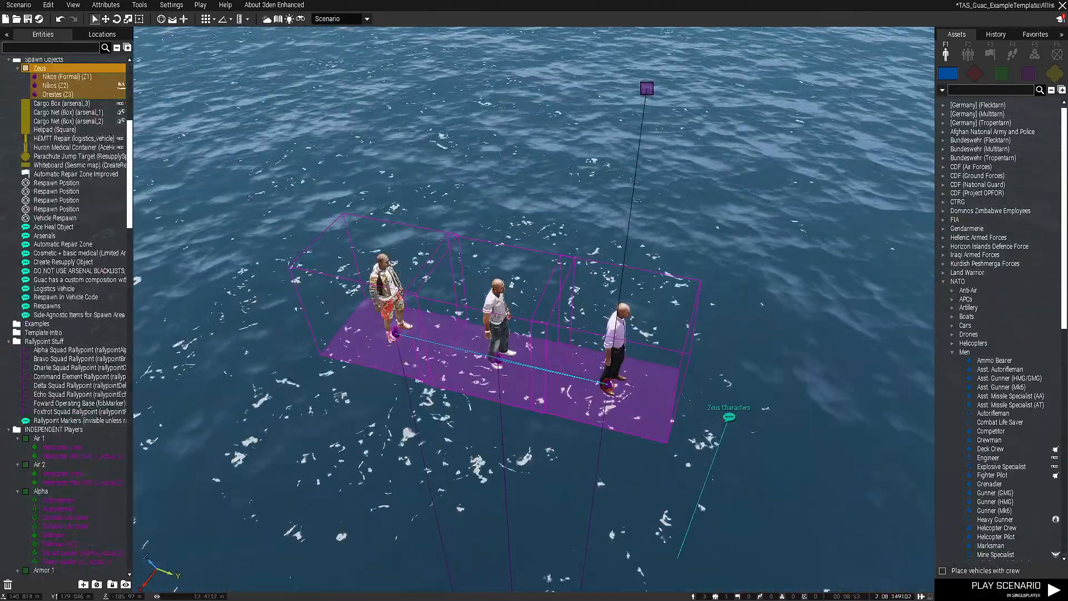
{"action": "left_click", "coordinate": [573, 323]}
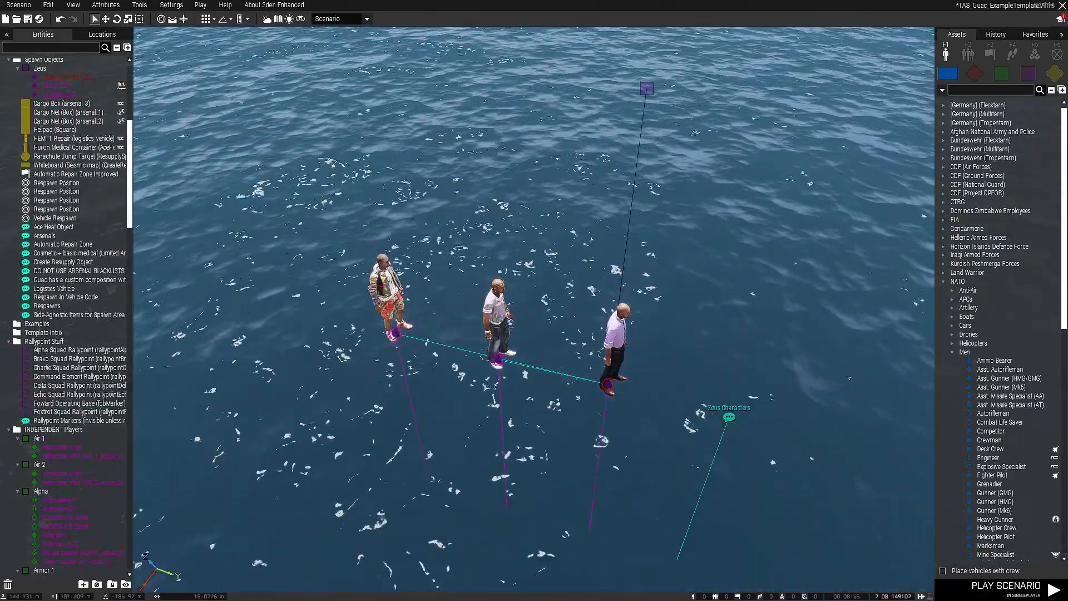
Review the shared Init code of the Cargo Net boxes arsenal_1 and arsenal_2, and close their attributes without changes
{"action": "scroll", "coordinate": [568, 447], "scroll_direction": "down", "scroll_amount": 4}
{"action": "right_click_drag", "start_coordinate": [569, 448], "coordinate": [853, 440]}
{"action": "key", "text": "d"}
{"action": "key", "text": "w"}
{"action": "key", "text": "s"}
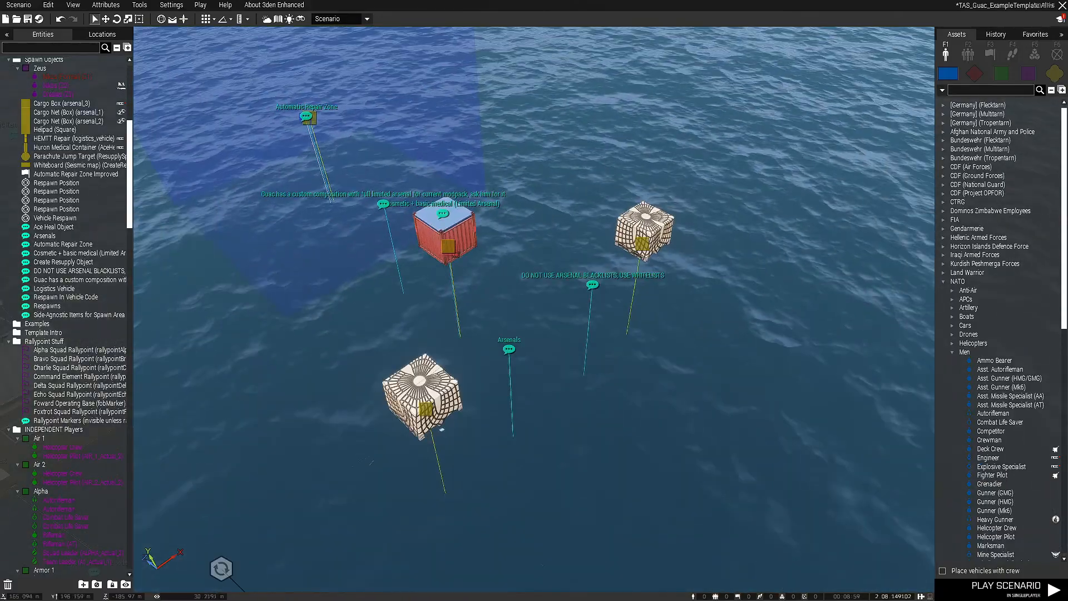
{"action": "left_click", "coordinate": [454, 418]}
{"action": "left_click", "coordinate": [643, 253], "text": "ctrl"}
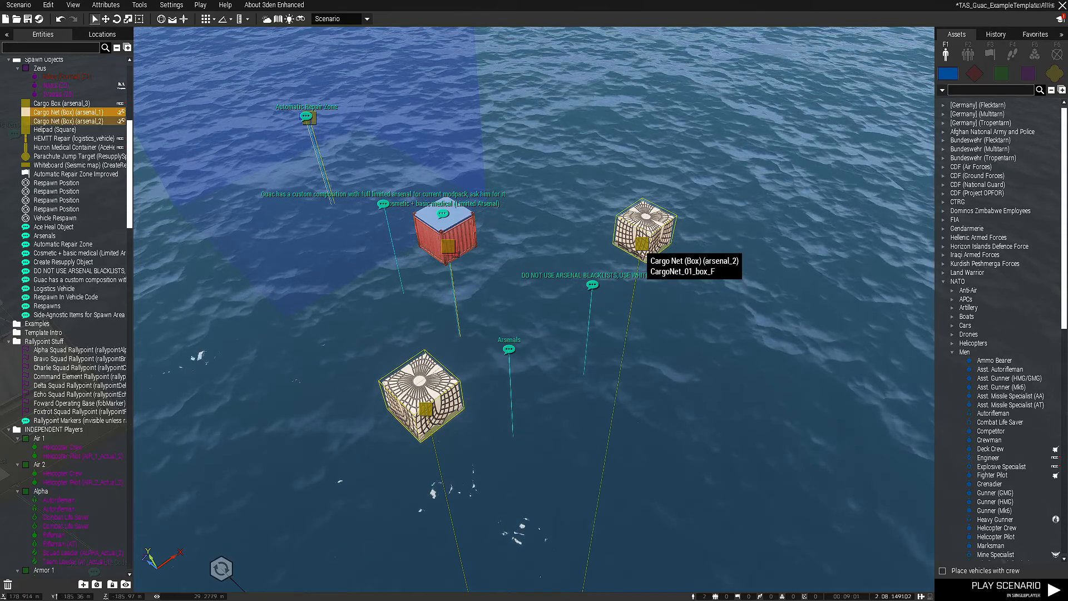
{"action": "right_click", "coordinate": [639, 248]}
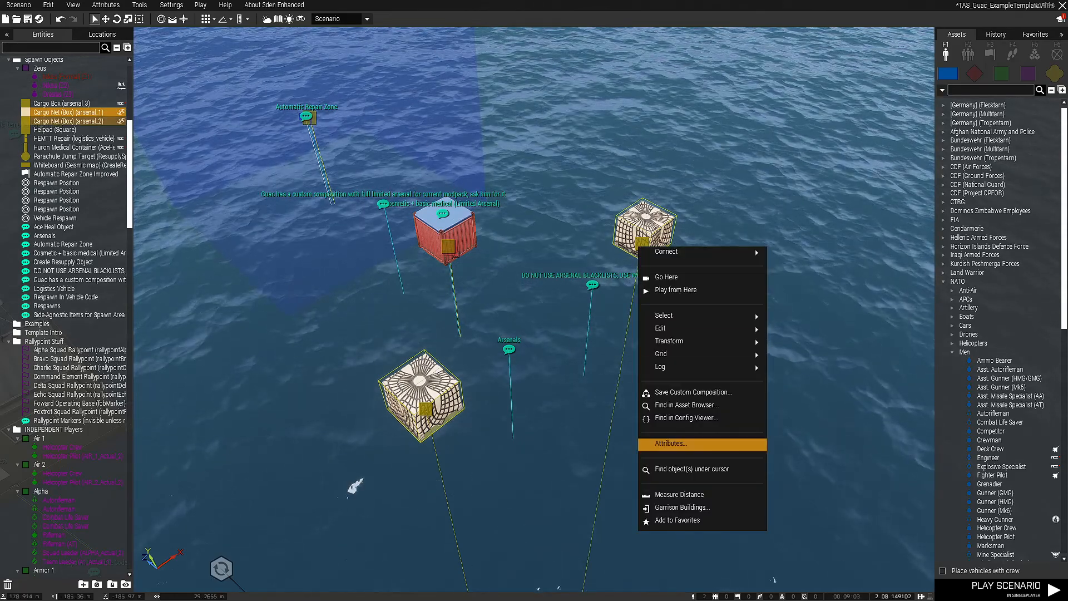
{"action": "left_click", "coordinate": [665, 443]}
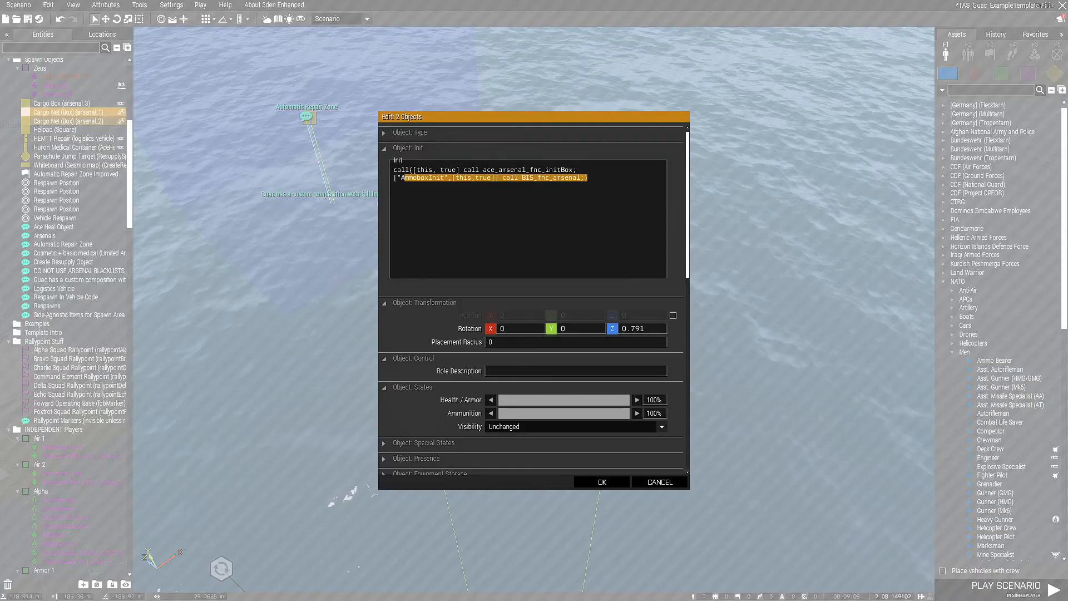
{"action": "left_click", "coordinate": [660, 482]}
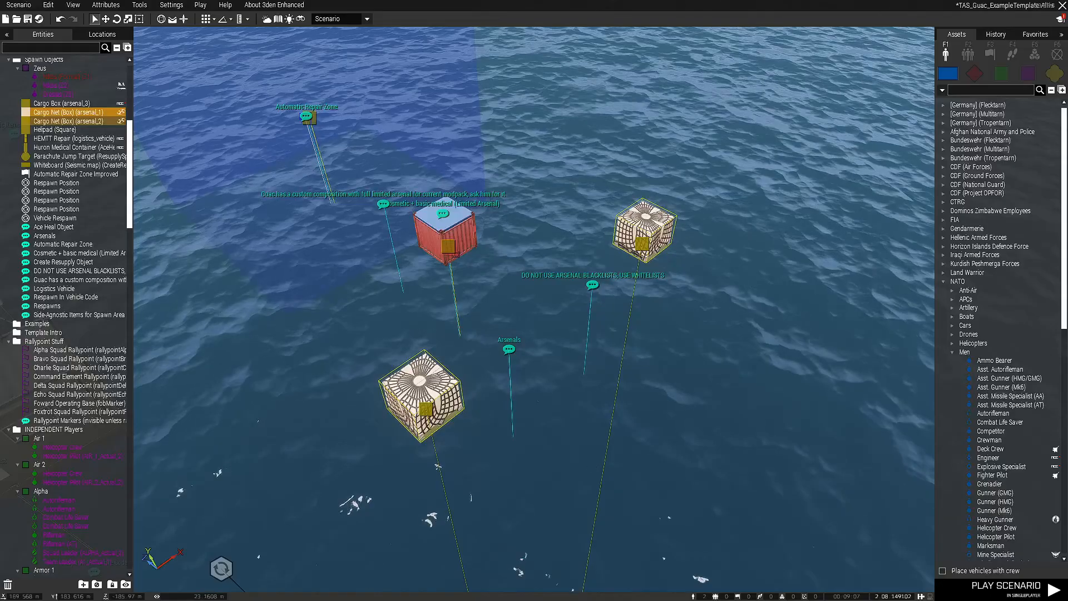
Review the ACE Options and ACE Arsenal whitelist of the Cargo Box (arsenal_3), and close its attributes without changes
{"action": "left_click", "coordinate": [445, 247]}
{"action": "right_click_drag", "start_coordinate": [446, 247], "coordinate": [424, 270]}
{"action": "key", "text": "w"}
{"action": "key", "text": "s"}
{"action": "mouse_move", "coordinate": [637, 334]}
{"action": "right_mouse_down"}
{"action": "mouse_move", "coordinate": [638, 383]}
{"action": "mouse_move", "coordinate": [639, 337]}
{"action": "right_mouse_up"}
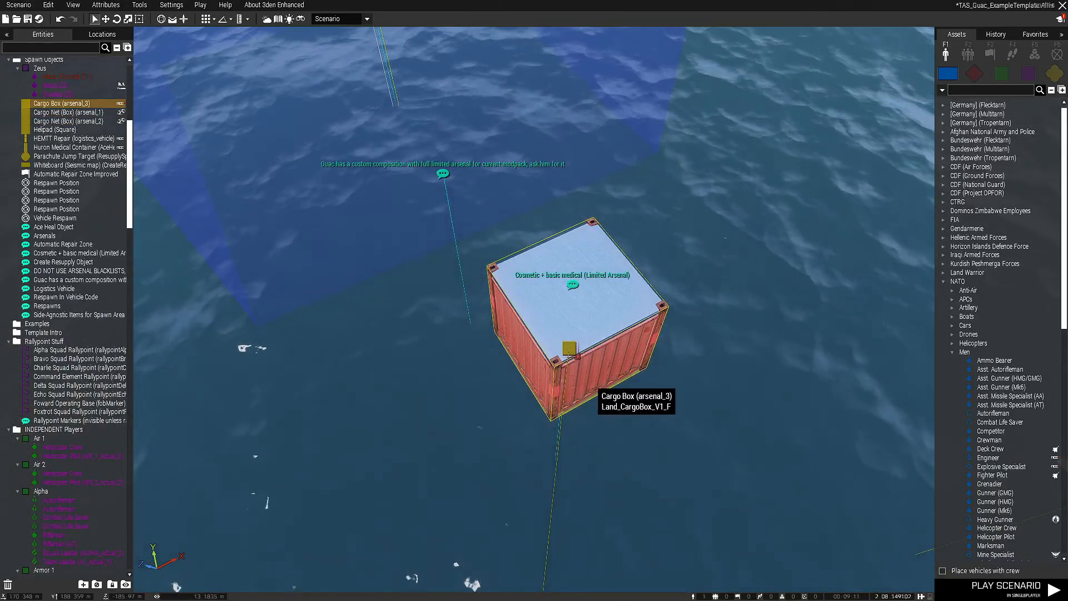
{"action": "right_click", "coordinate": [581, 356]}
{"action": "left_click", "coordinate": [618, 512]}
{"action": "scroll", "coordinate": [667, 389], "scroll_direction": "down", "scroll_amount": 10}
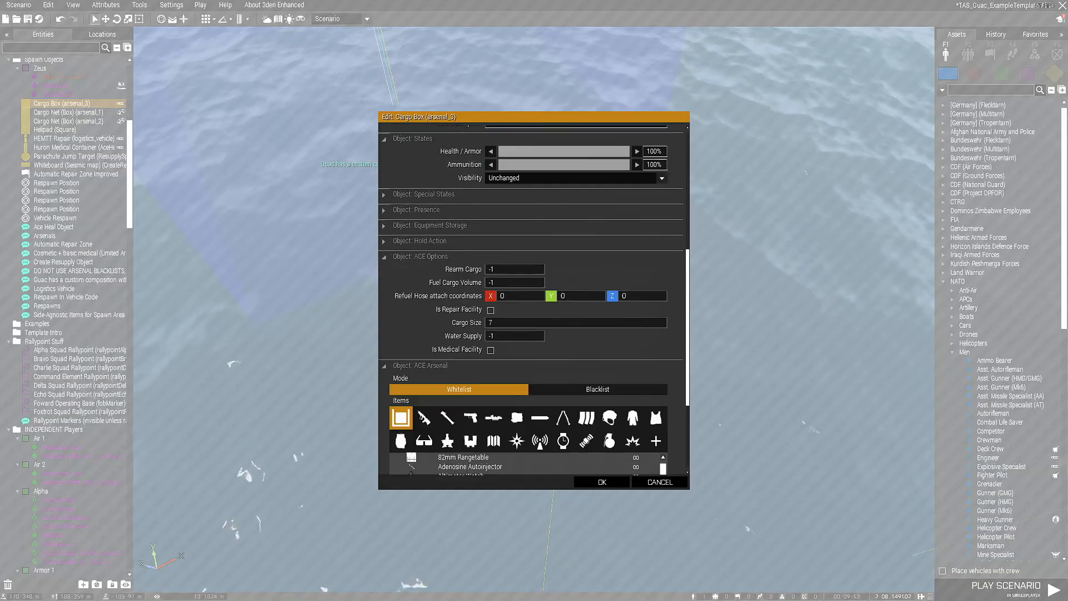
{"action": "left_click", "coordinate": [659, 481]}
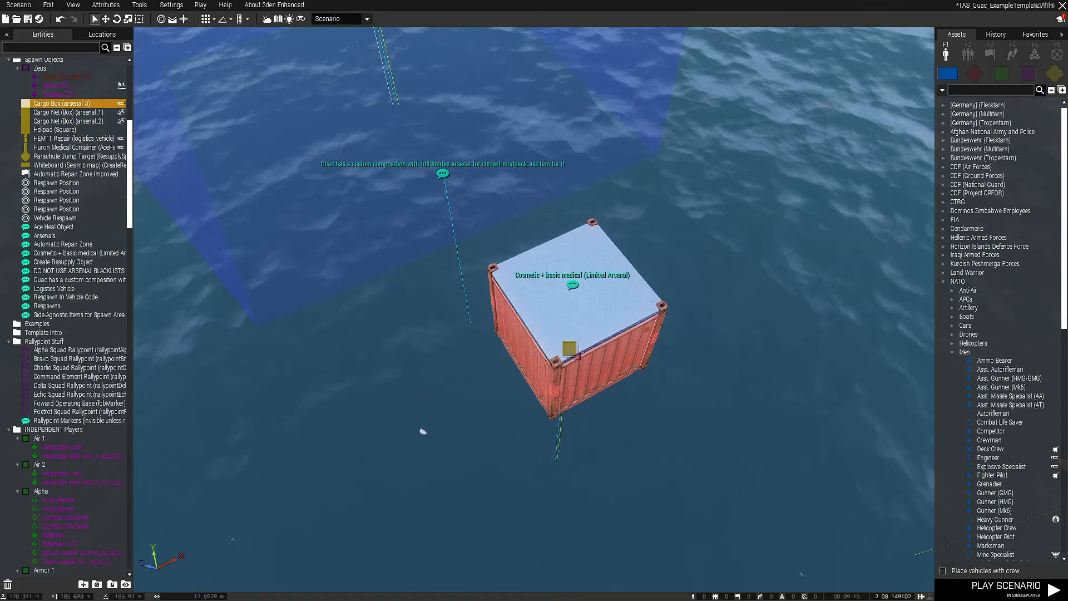
Clear the selection and examine the three arsenal boxes with their comments on limited arsenals and whitelists
{"action": "left_click", "coordinate": [422, 431]}
{"action": "scroll", "coordinate": [581, 372], "scroll_direction": "down", "scroll_amount": 3}
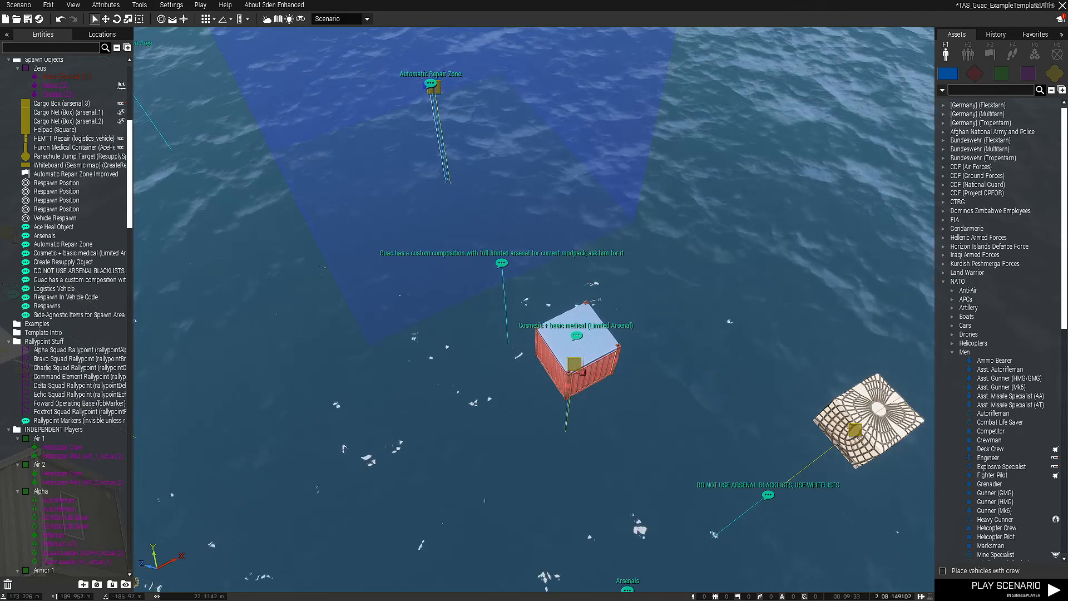
{"action": "right_click_drag", "start_coordinate": [534, 301], "coordinate": [578, 300]}
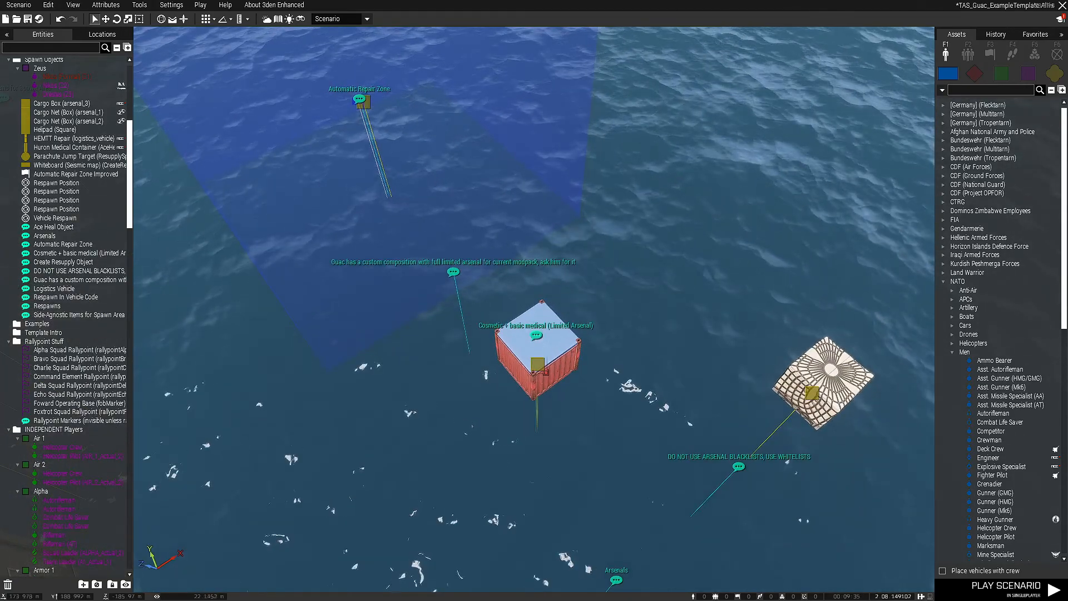
{"action": "key", "text": "s"}
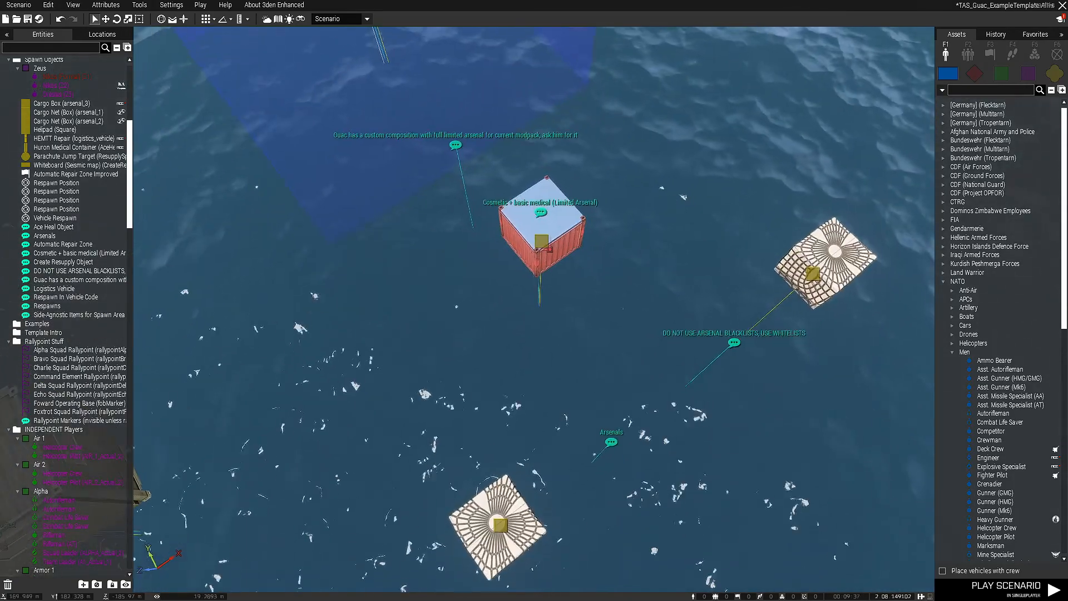
{"action": "key", "text": "d"}
{"action": "right_click_drag", "start_coordinate": [534, 333], "coordinate": [456, 300]}
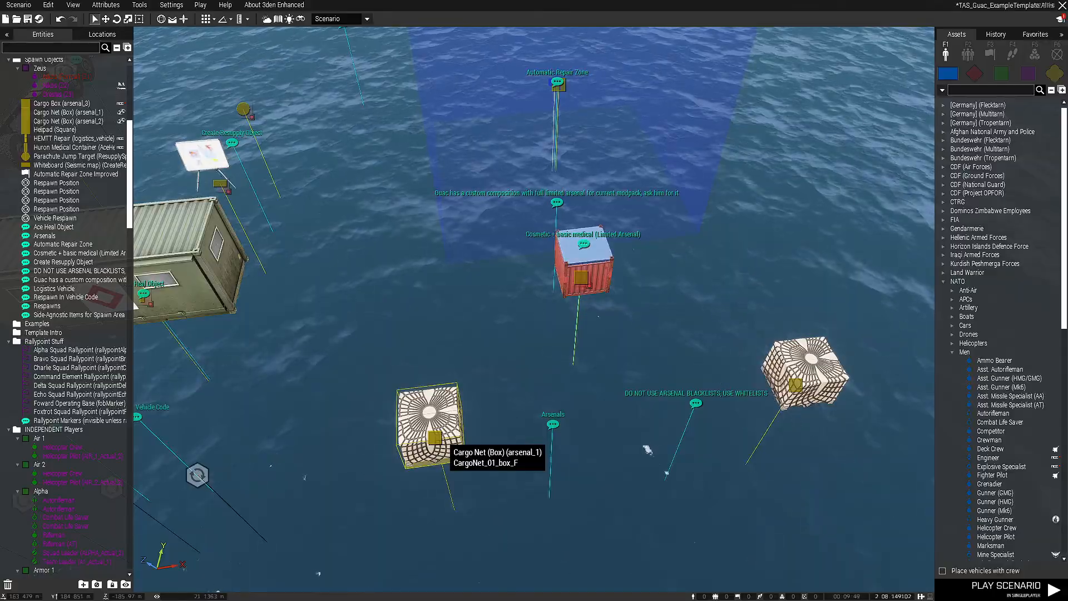
{"action": "right_click_drag", "start_coordinate": [437, 439], "coordinate": [478, 428]}
{"action": "key", "text": "s"}
{"action": "key", "text": "a"}
{"action": "key", "text": "w"}
{"action": "key", "text": "a"}
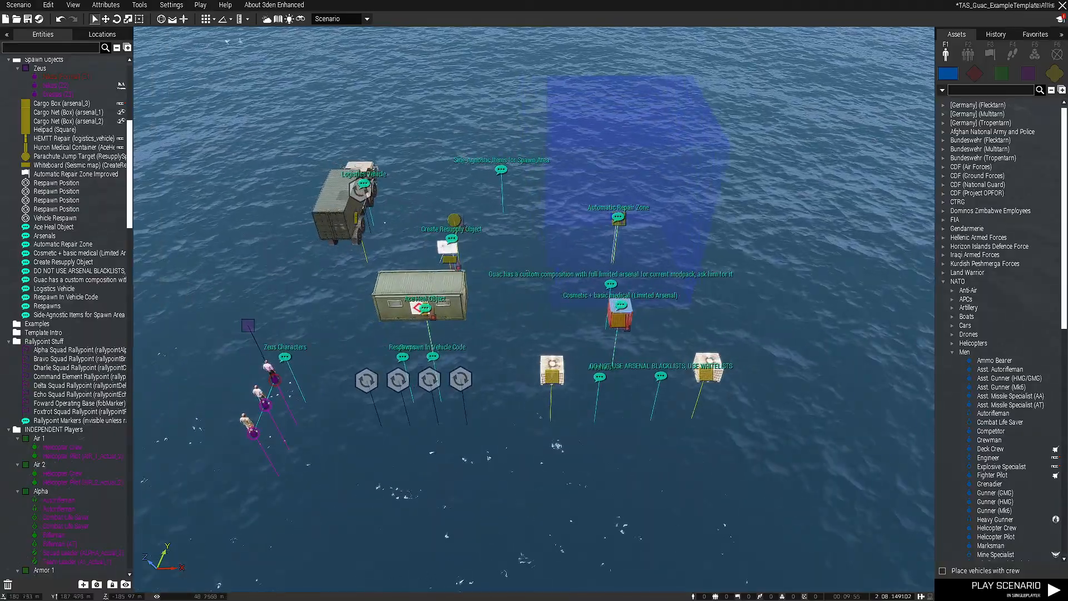
Select the Zeus group and survey the player squads of all three sides, with the editor interface temporarily hidden
{"action": "left_click", "coordinate": [248, 325]}
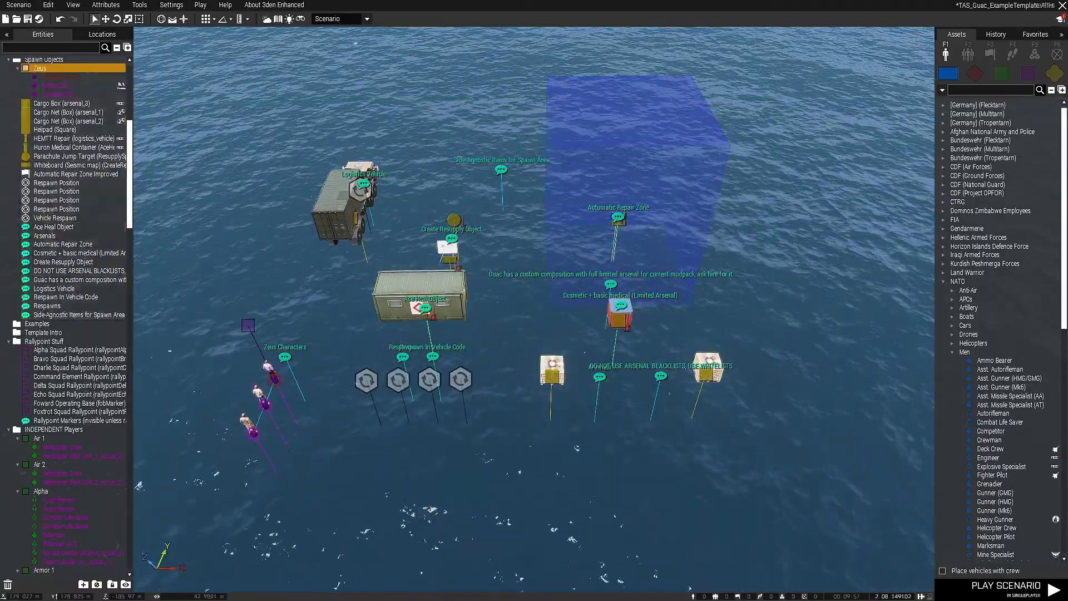
{"action": "key", "text": "w"}
{"action": "mouse_move", "coordinate": [248, 325]}
{"action": "right_mouse_down"}
{"action": "mouse_move", "coordinate": [144, 312]}
{"action": "mouse_move", "coordinate": [311, 328]}
{"action": "mouse_move", "coordinate": [222, 329]}
{"action": "mouse_move", "coordinate": [389, 317]}
{"action": "mouse_move", "coordinate": [267, 328]}
{"action": "right_mouse_up"}
{"action": "key", "text": "s"}
{"action": "scroll", "coordinate": [238, 379], "scroll_direction": "down", "scroll_amount": 3}
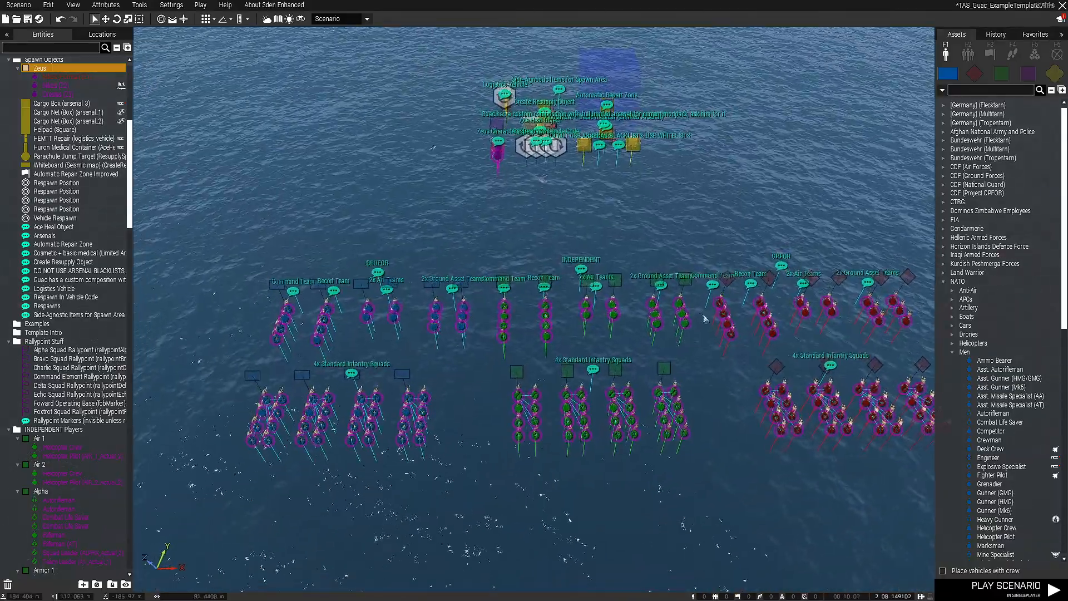
{"action": "key", "text": "BackSpace"}
{"action": "scroll", "coordinate": [534, 333], "scroll_direction": "up", "scroll_amount": 2}
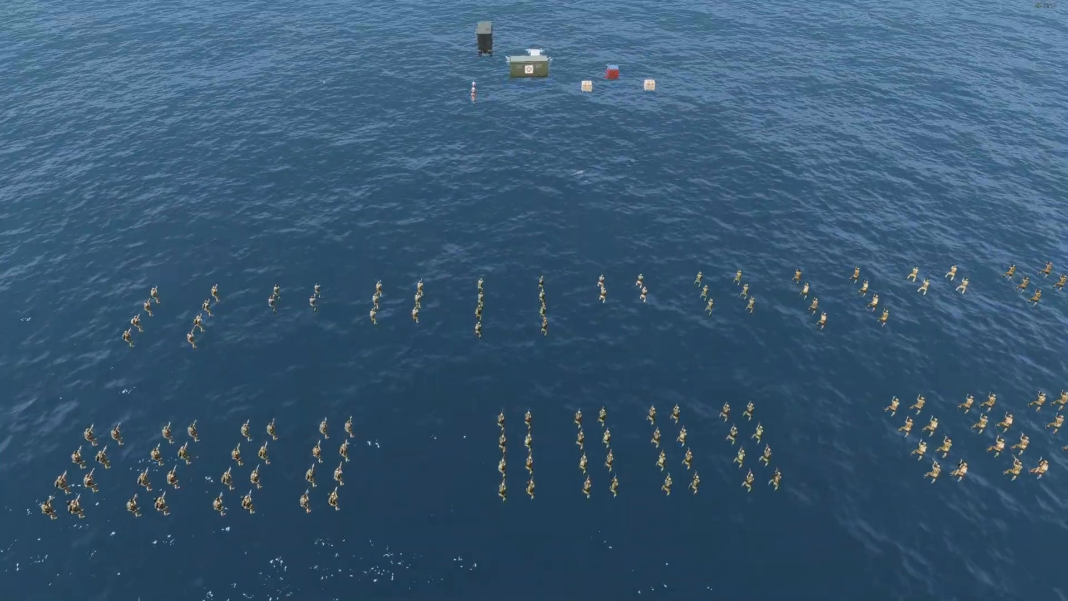
{"action": "key", "text": "BackSpace"}
{"action": "right_click_drag", "start_coordinate": [534, 333], "coordinate": [656, 328]}
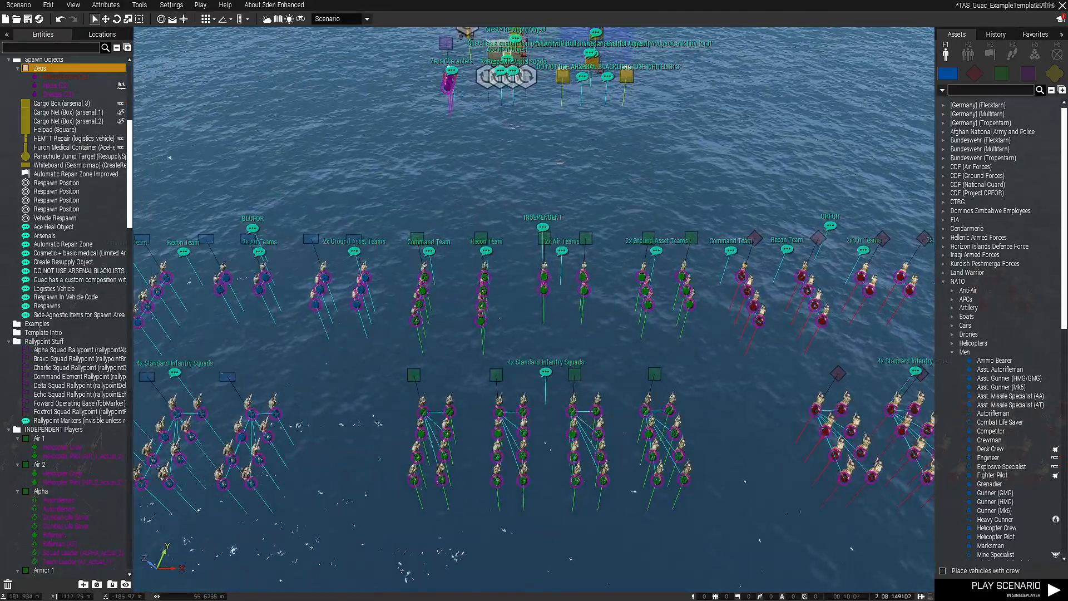
Examine the BLUFOR Command Team's units up close and compare them with the neighbouring squads
{"action": "right_click_drag", "start_coordinate": [656, 329], "coordinate": [567, 306]}
{"action": "scroll", "coordinate": [501, 334], "scroll_direction": "up", "scroll_amount": 5}
{"action": "scroll", "coordinate": [501, 334], "scroll_direction": "down", "scroll_amount": 5}
{"action": "scroll", "coordinate": [534, 311], "scroll_direction": "up", "scroll_amount": 3}
{"action": "key", "text": "a"}
{"action": "key", "text": "s"}
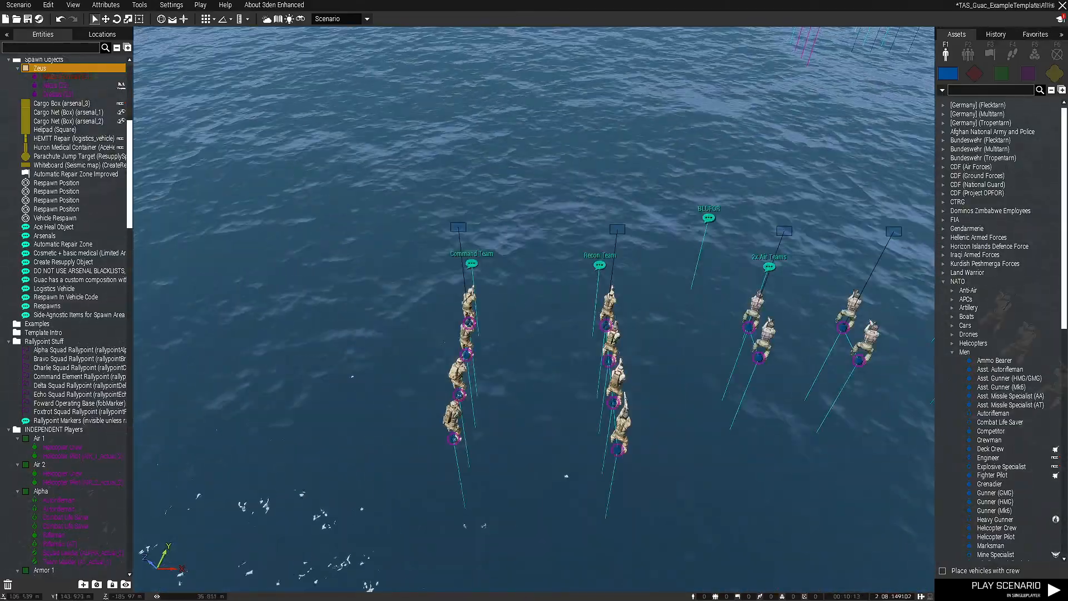
{"action": "key", "text": "w"}
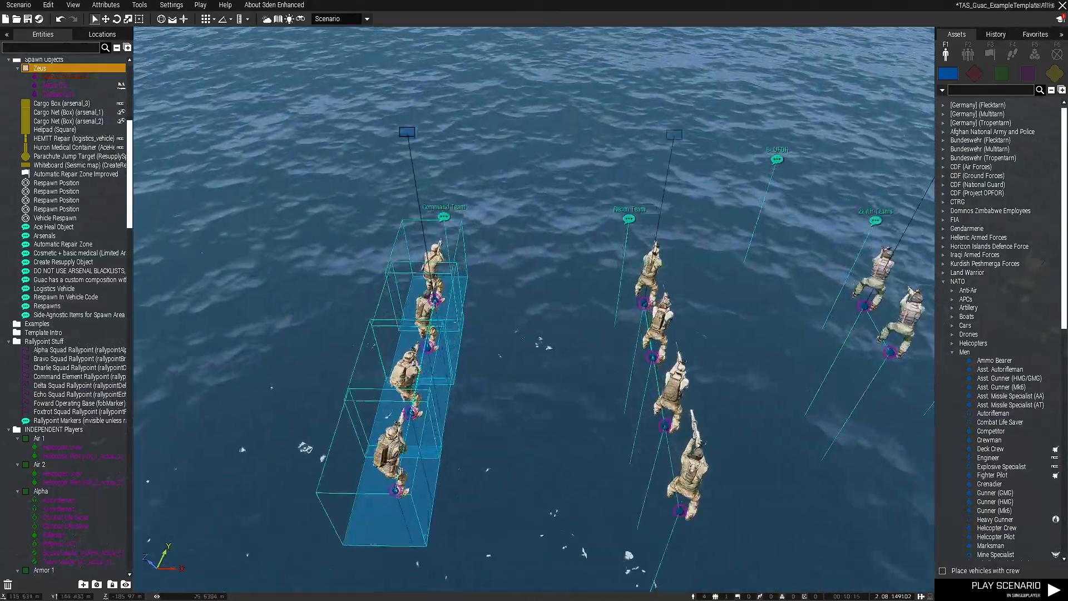
{"action": "key", "text": "a"}
{"action": "right_click_drag", "start_coordinate": [567, 323], "coordinate": [611, 214]}
{"action": "key", "text": "d"}
{"action": "key", "text": "q"}
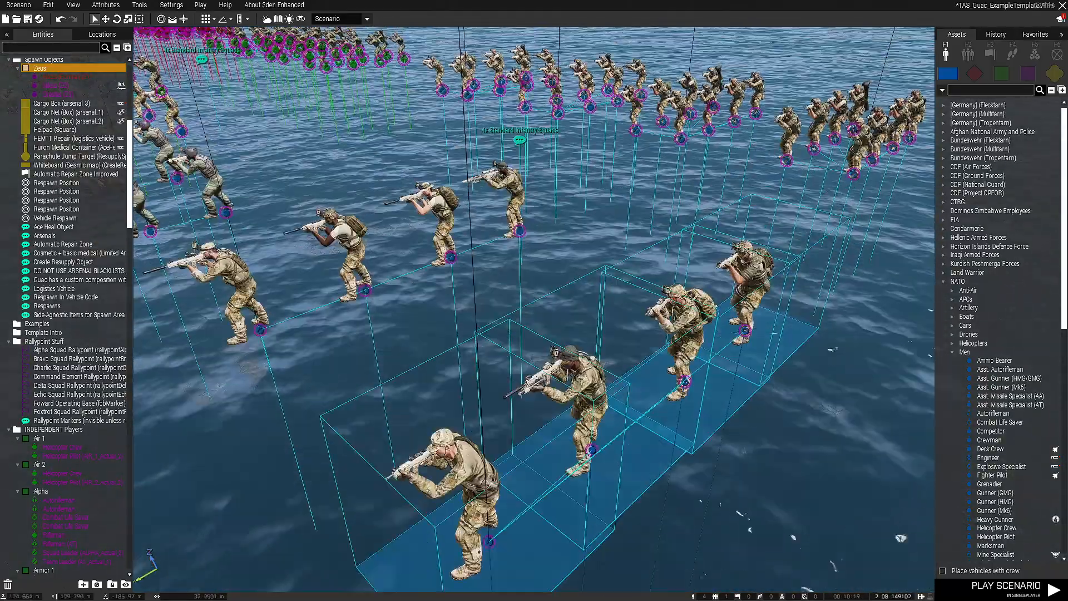
{"action": "key", "text": "q"}
{"action": "key", "text": "s"}
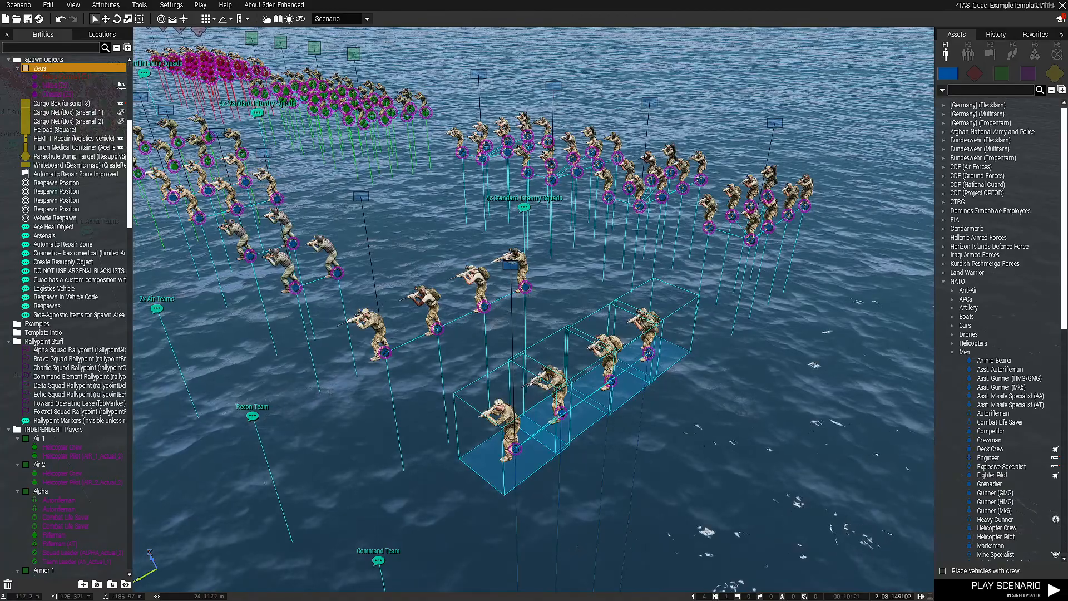
Examine the BLUFOR Recon Team, the two air teams and the two ground asset teams
{"action": "left_click", "coordinate": [562, 236]}
{"action": "left_click", "coordinate": [361, 197]}
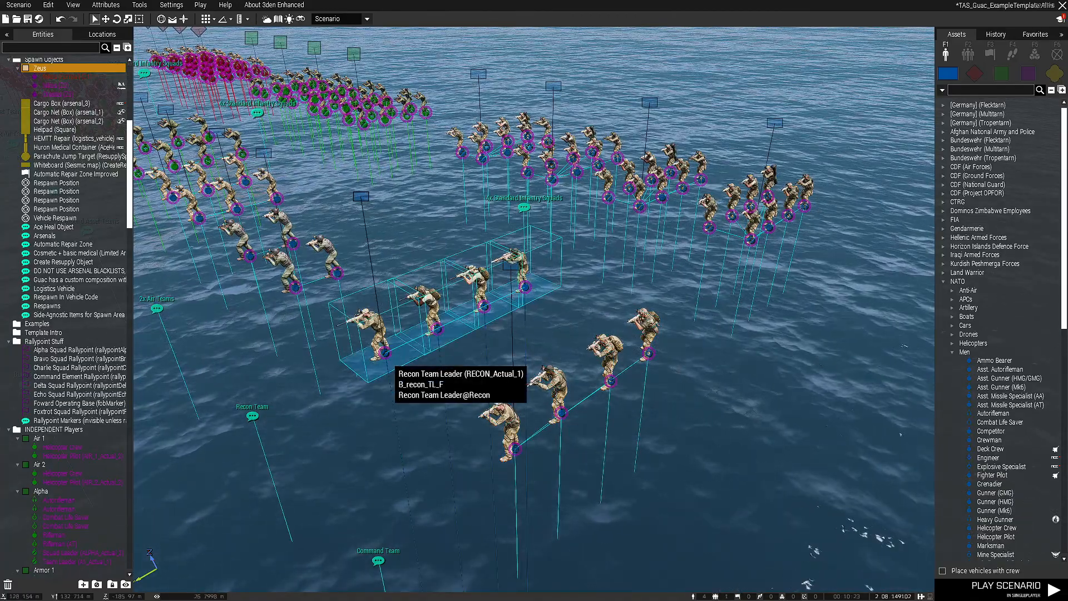
{"action": "right_click_drag", "start_coordinate": [385, 353], "coordinate": [300, 423]}
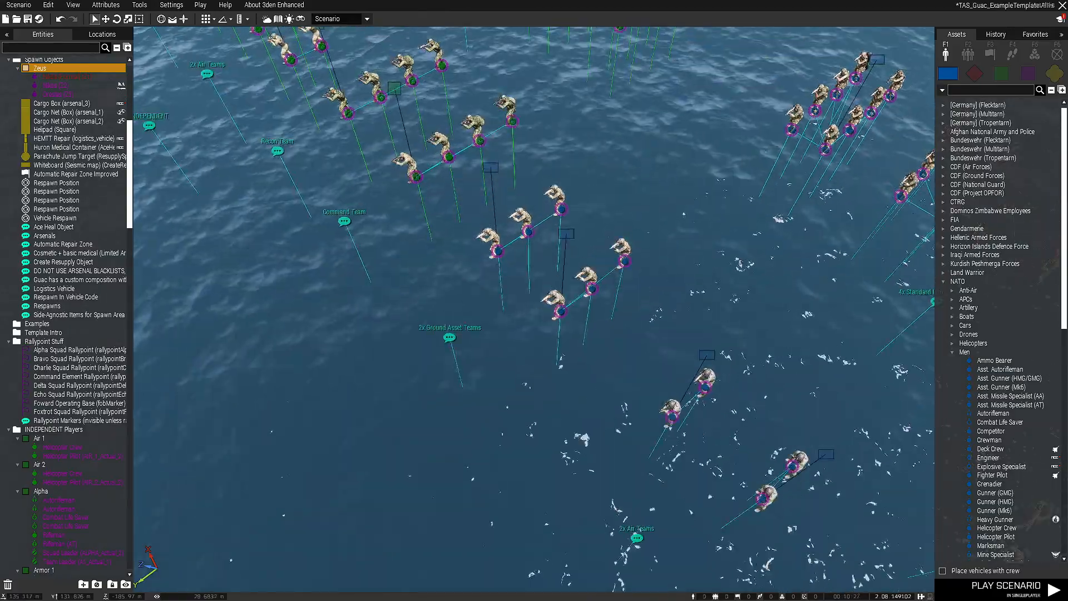
{"action": "left_click_drag", "start_coordinate": [665, 322], "coordinate": [664, 322]}
{"action": "right_click_drag", "start_coordinate": [665, 322], "coordinate": [577, 324]}
{"action": "left_click", "coordinate": [718, 289]}
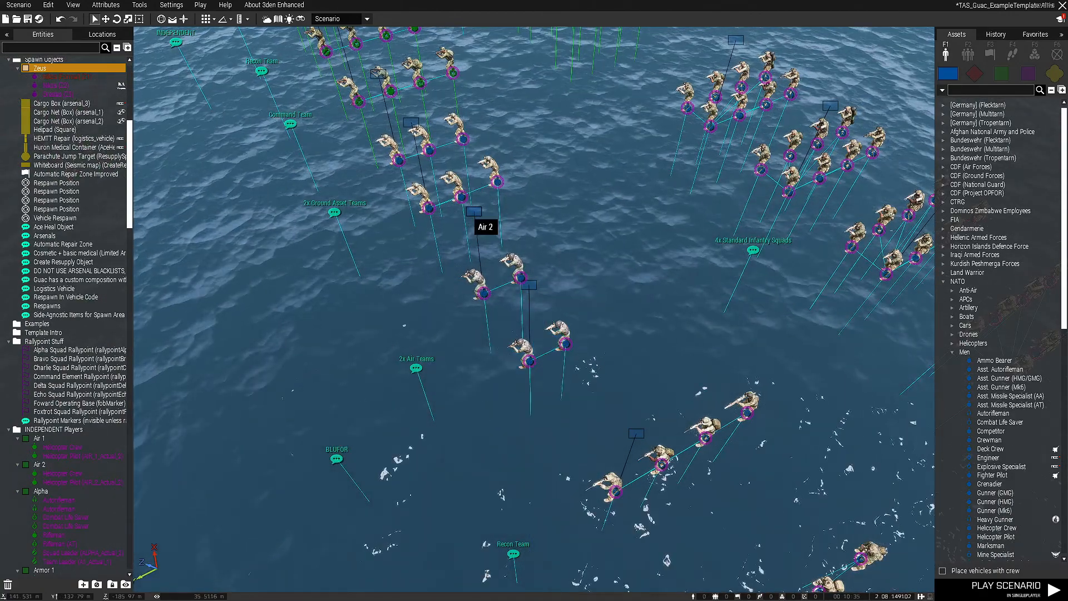
{"action": "key", "text": "s"}
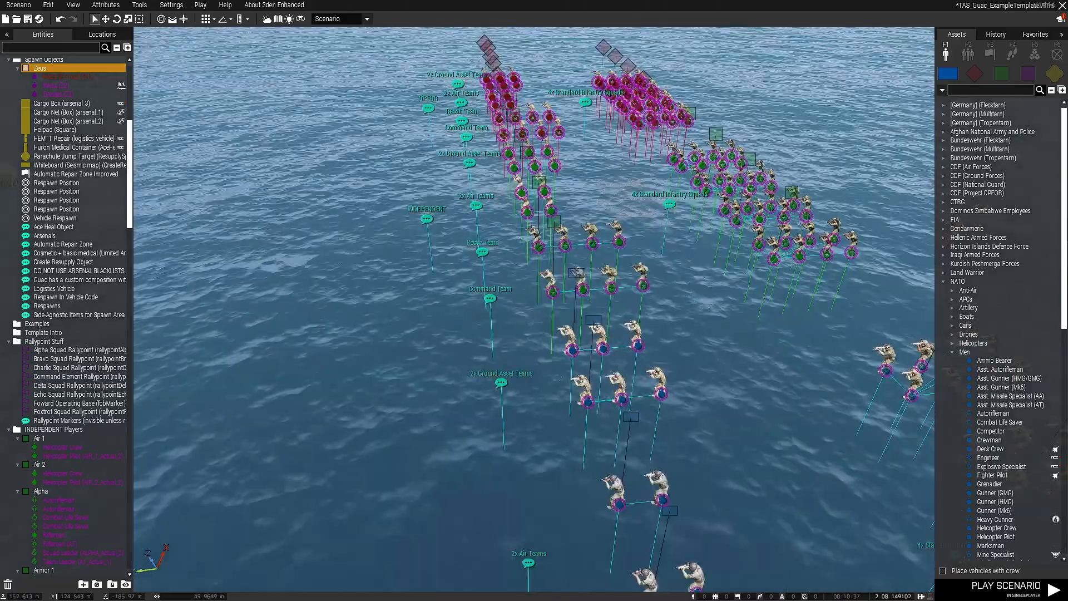
Delete all INDEPENDENT and OPFOR player squads together with their comments, keeping only the BLUFOR ones
{"action": "right_click_drag", "start_coordinate": [578, 324], "coordinate": [356, 315]}
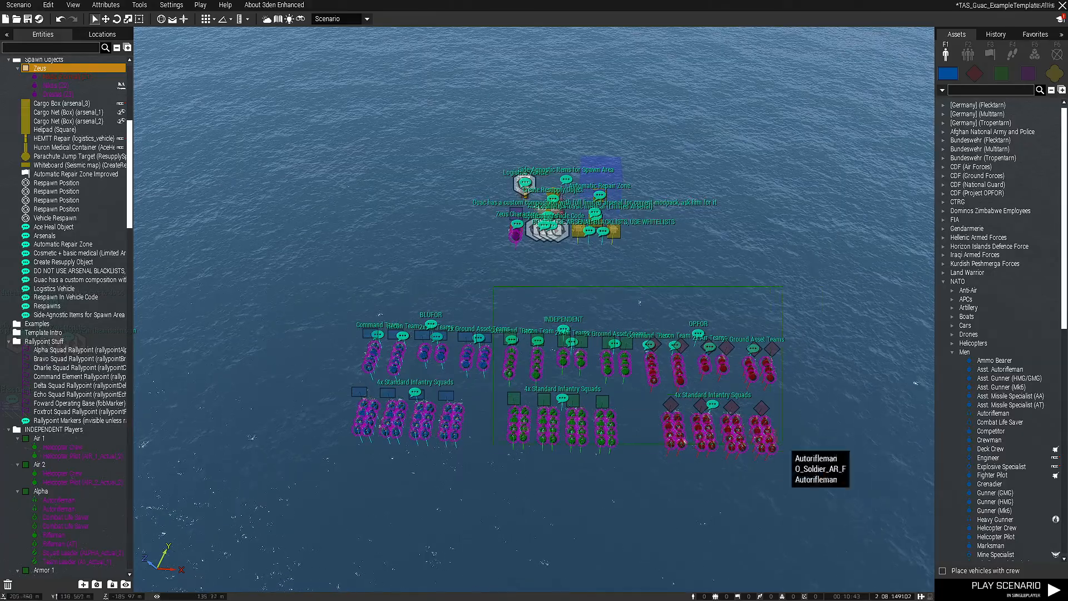
{"action": "left_click_drag", "start_coordinate": [782, 443], "coordinate": [796, 463]}
{"action": "key", "text": "Delete"}
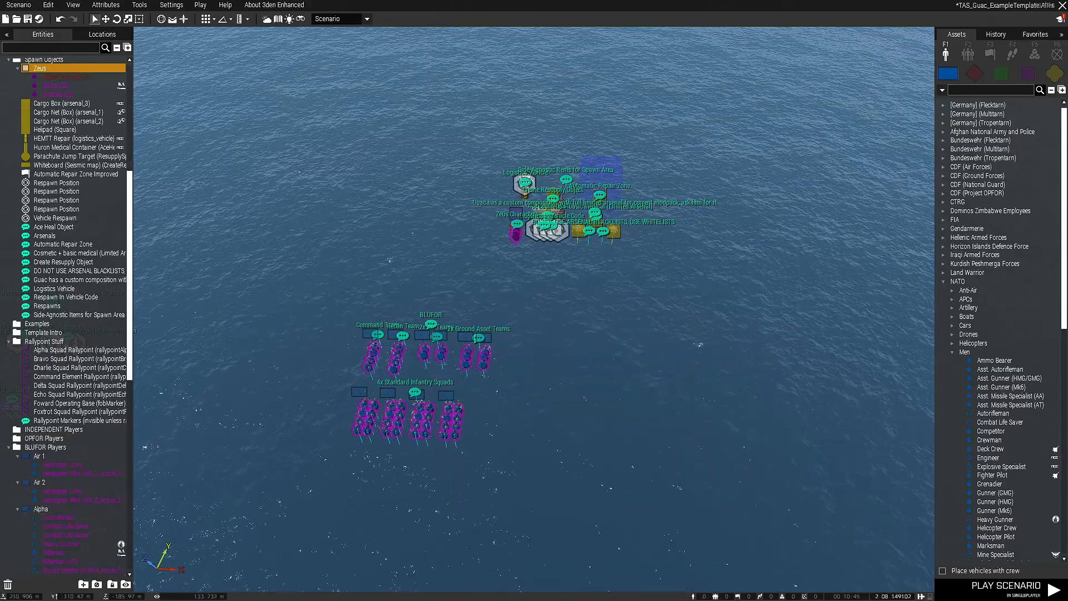
Survey the area with the Zeus modules, headless clients, radio preset, TFAR trigger and custom music comments
{"action": "right_click_drag", "start_coordinate": [533, 311], "coordinate": [590, 345]}
{"action": "key", "text": "w"}
{"action": "key", "text": "w"}
{"action": "right_click_drag", "start_coordinate": [534, 311], "coordinate": [489, 311]}
{"action": "key", "text": "w"}
{"action": "key", "text": "a"}
{"action": "key", "text": "s"}
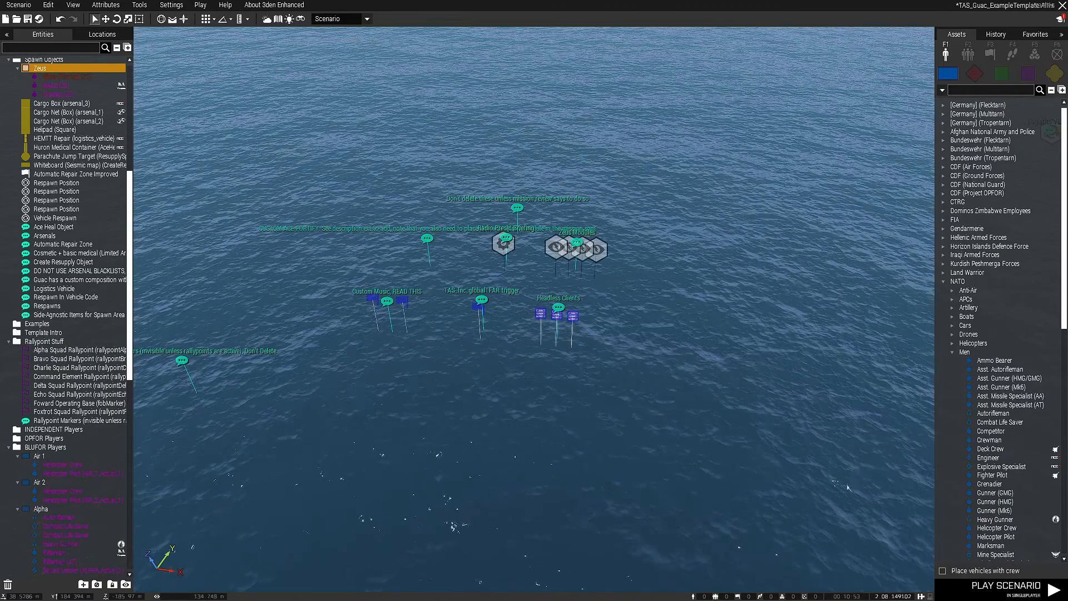
{"action": "key", "text": "a"}
{"action": "key", "text": "w"}
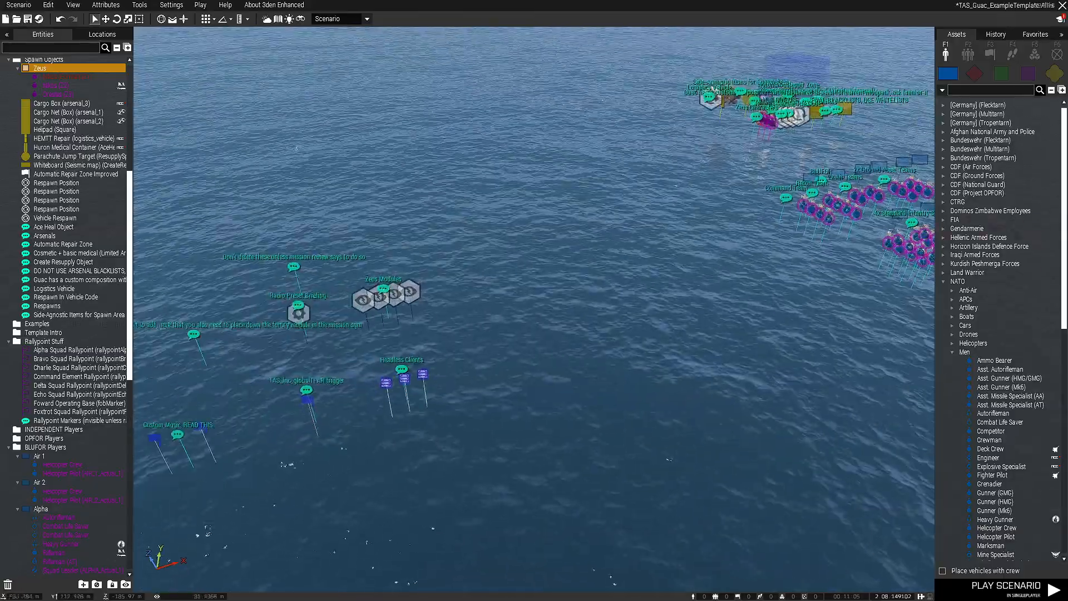
{"action": "right_click_drag", "start_coordinate": [534, 311], "coordinate": [468, 311]}
{"action": "key", "text": "d"}
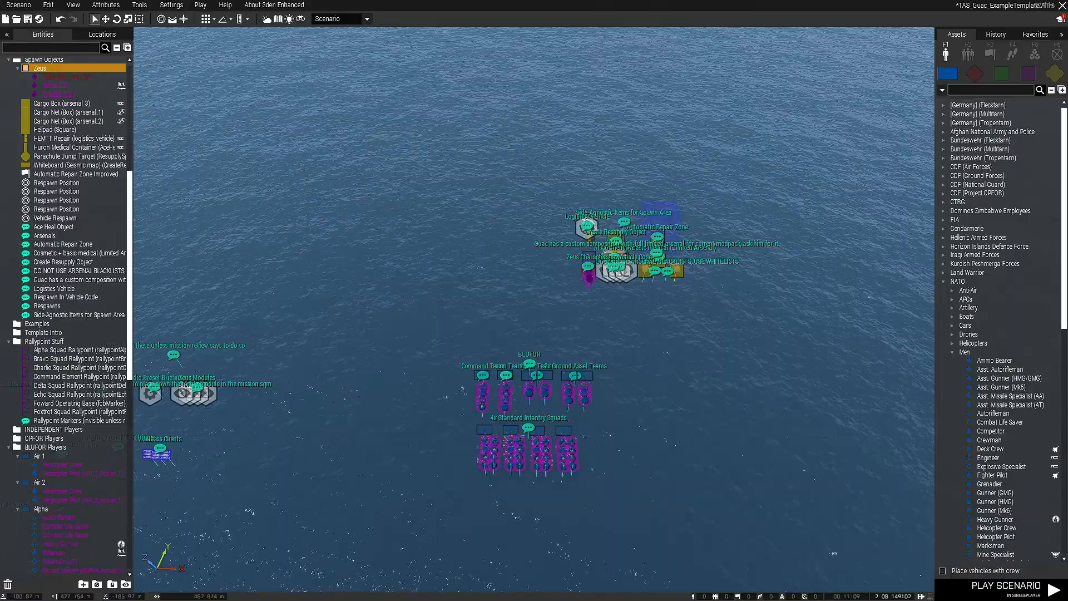
Select the BLUFOR player squads and all spawn area objects together
{"action": "left_click_drag", "start_coordinate": [550, 265], "coordinate": [723, 500]}
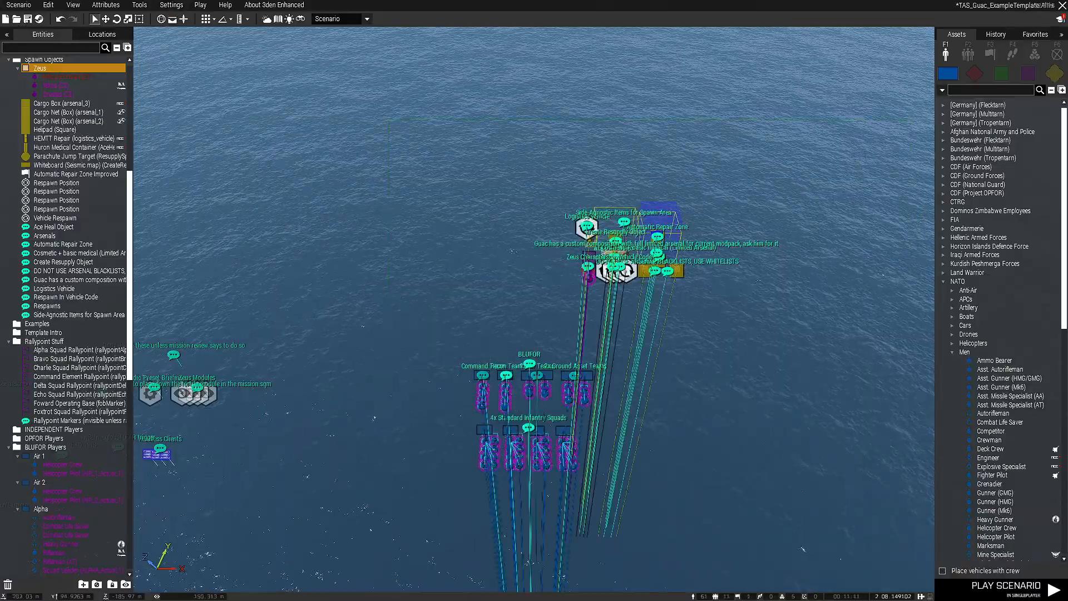
{"action": "key", "text": "z"}
{"action": "key", "text": "w"}
{"action": "right_click_drag", "start_coordinate": [640, 400], "coordinate": [451, 266]}
{"action": "key", "text": "w"}
{"action": "key", "text": "q"}
Inspect the selected squads and spawn objects with the editor interface hidden, and restore the interface
{"action": "key", "text": "BackSpace"}
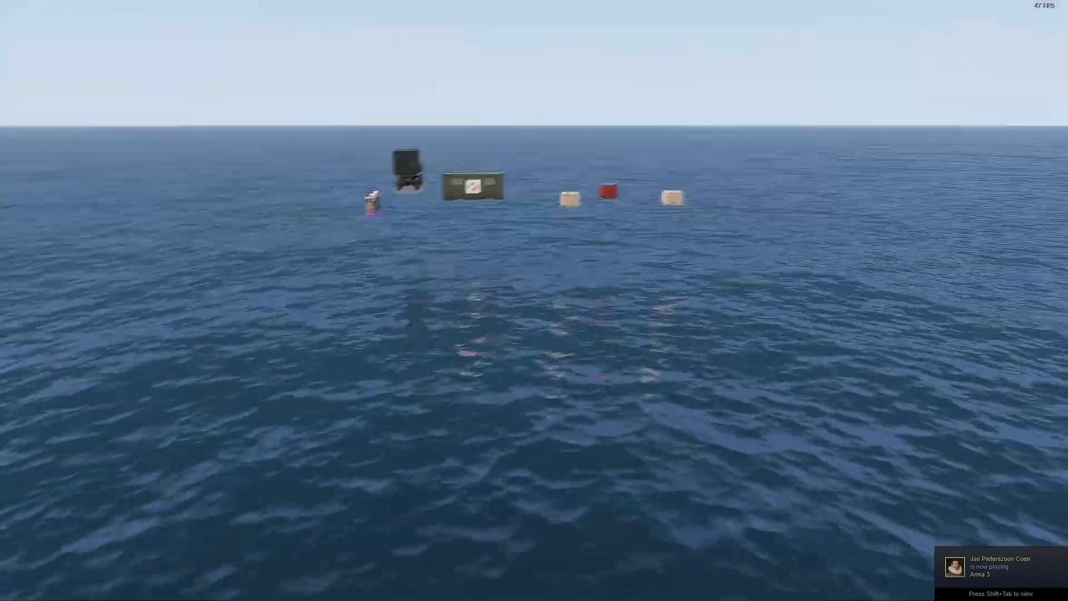
{"action": "key", "text": "w"}
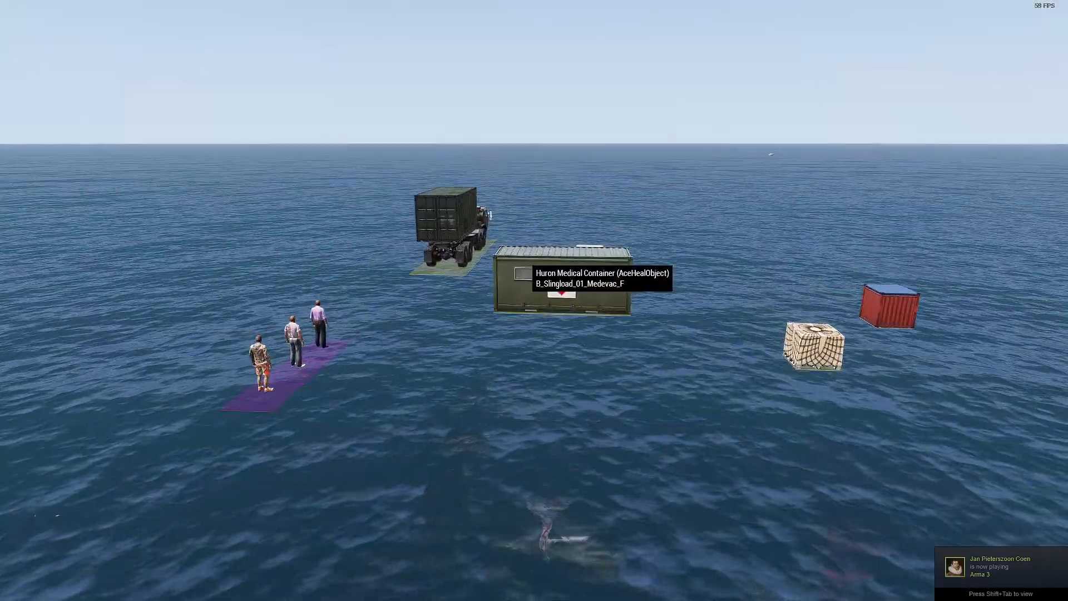
{"action": "key", "text": "s"}
{"action": "key", "text": "q"}
{"action": "right_click_drag", "start_coordinate": [528, 261], "coordinate": [572, 279]}
{"action": "key", "text": "z"}
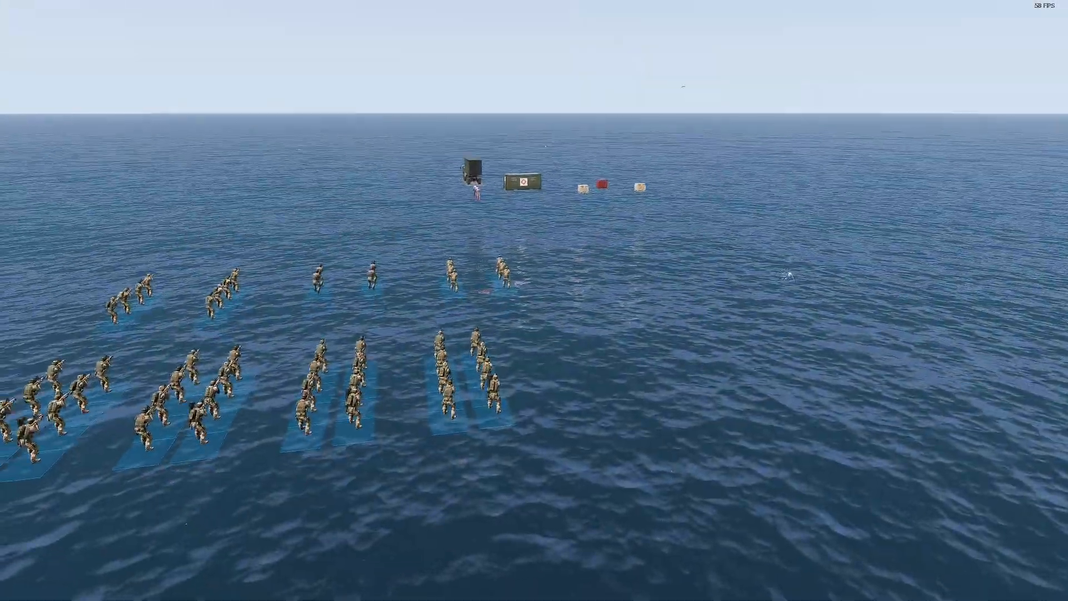
{"action": "key", "text": "a"}
{"action": "key", "text": "BackSpace"}
{"action": "key", "text": "s"}
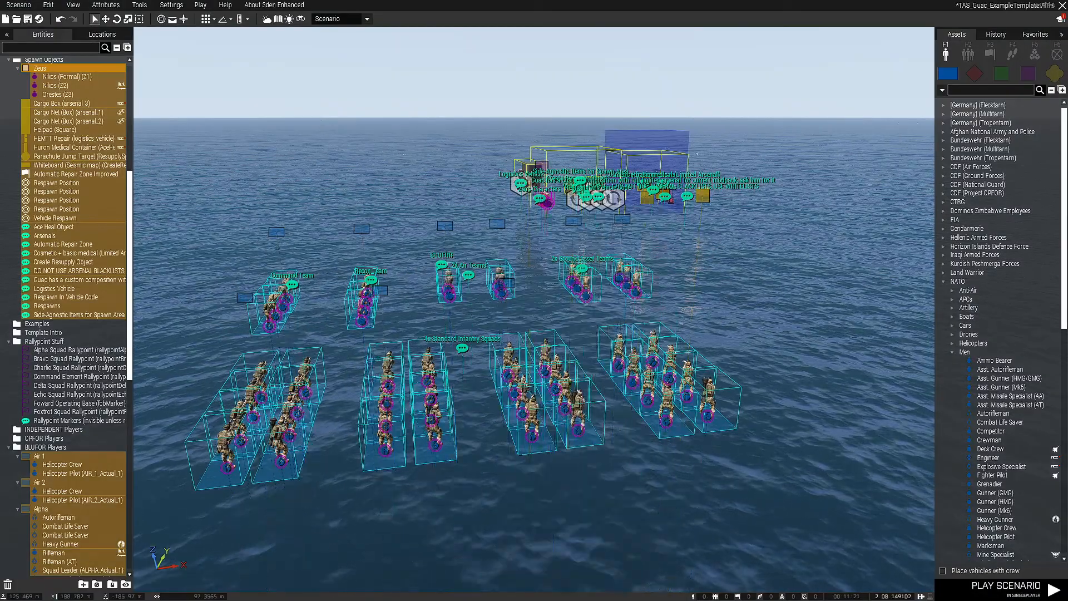
Move the selected BLUFOR squads and spawn objects from the ocean onto the salt flat at Almyra
{"action": "left_click", "coordinate": [528, 244]}
{"action": "right_click_drag", "start_coordinate": [528, 245], "coordinate": [478, 262]}
{"action": "left_click_drag", "start_coordinate": [361, 62], "coordinate": [945, 494]}
{"action": "left_click_drag", "start_coordinate": [877, 476], "coordinate": [876, 475]}
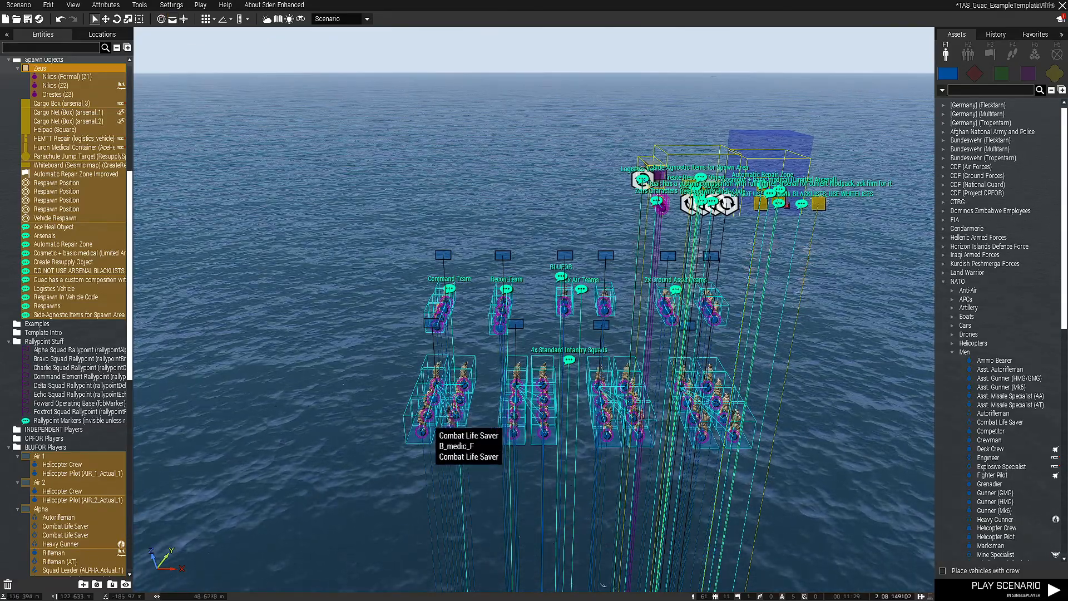
{"action": "key", "text": "a"}
{"action": "right_click_drag", "start_coordinate": [445, 427], "coordinate": [595, 450]}
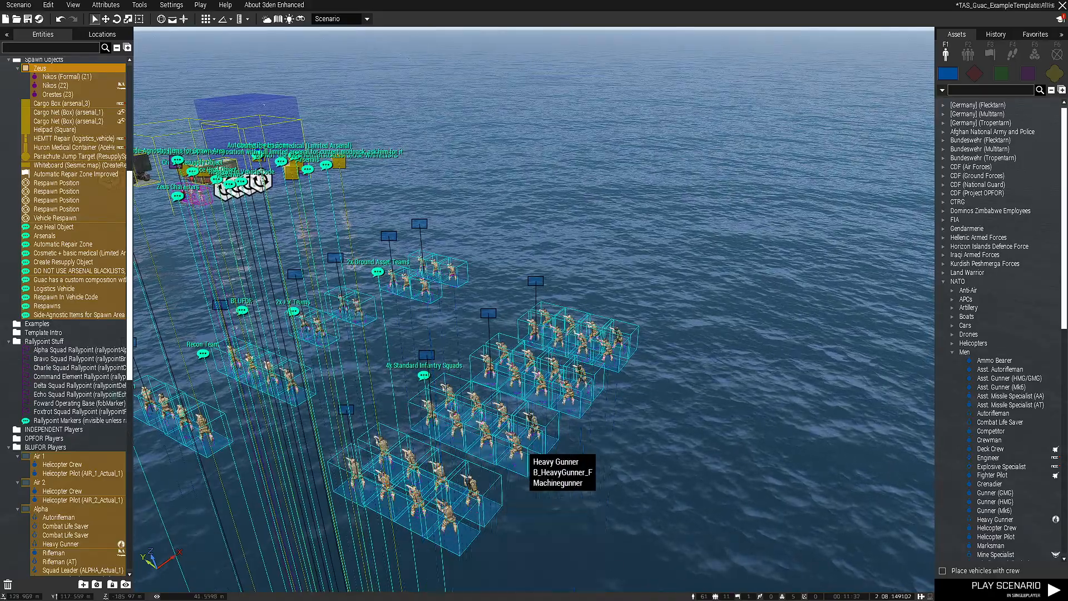
{"action": "key", "text": "s"}
{"action": "key", "text": "w"}
{"action": "key", "text": "m"}
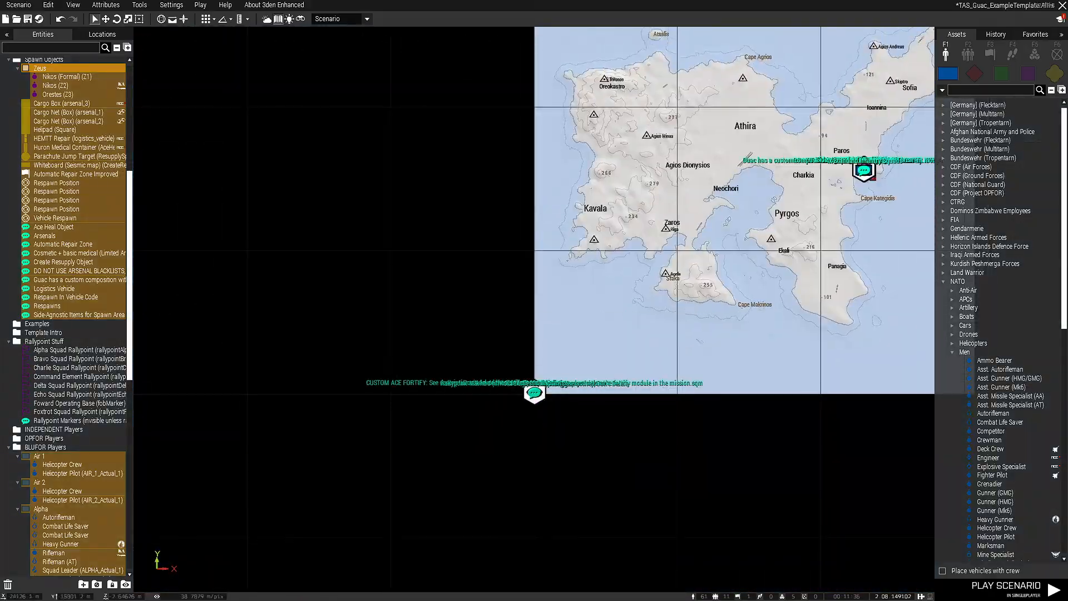
{"action": "scroll", "coordinate": [865, 167], "scroll_direction": "up", "scroll_amount": 5}
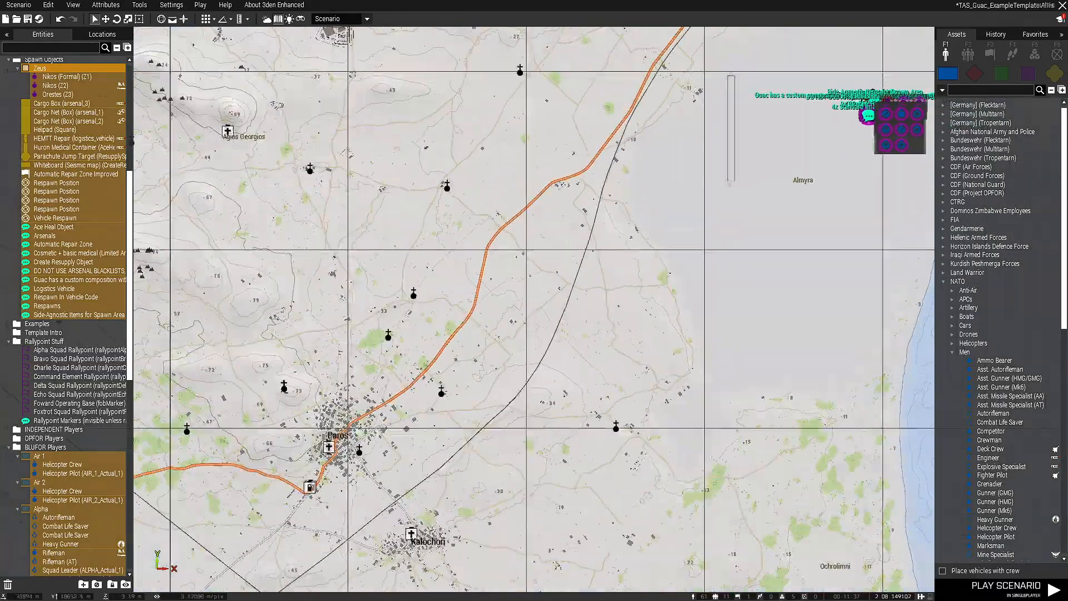
{"action": "key", "text": "m"}
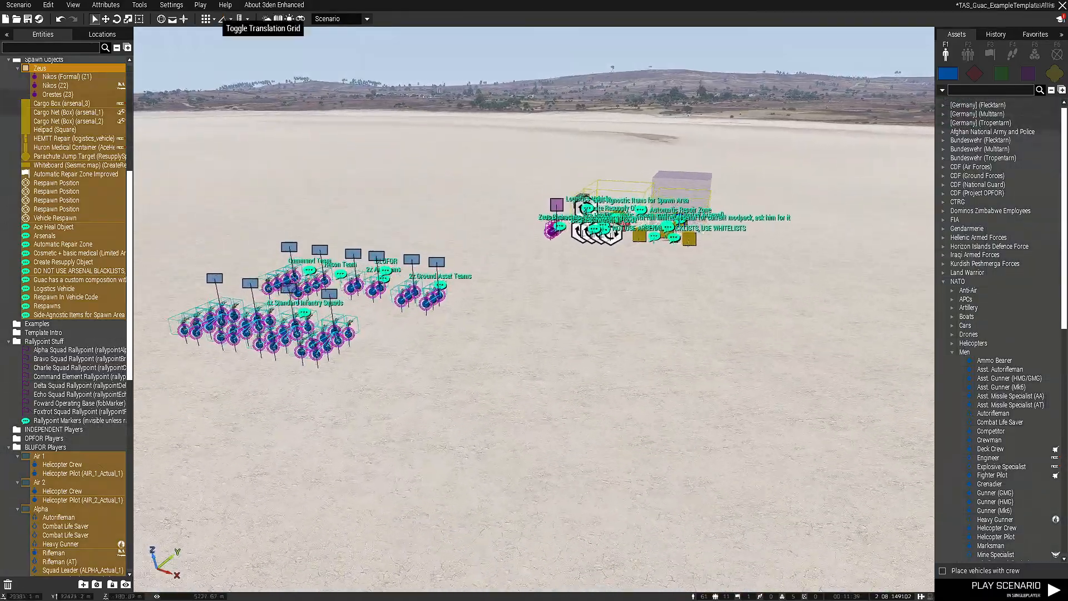
{"action": "key", "text": "z"}
{"action": "key", "text": "w"}
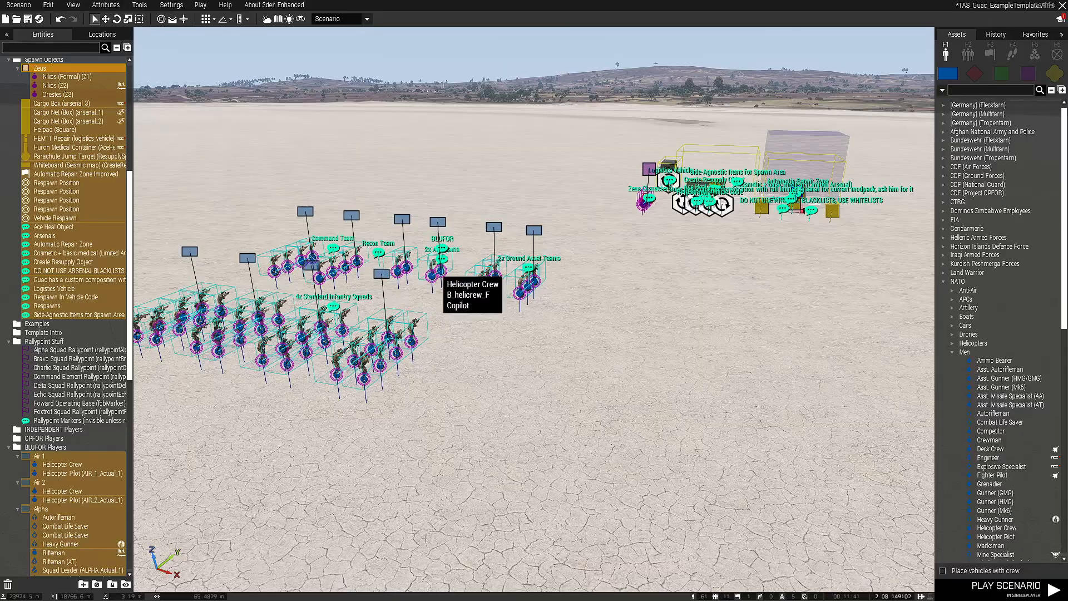
Move the spawn area objects and Zeus characters by themselves closer to the BLUFOR squads
{"action": "key", "text": "q"}
{"action": "left_click", "coordinate": [579, 223]}
{"action": "key", "text": "w"}
{"action": "key", "text": "d"}
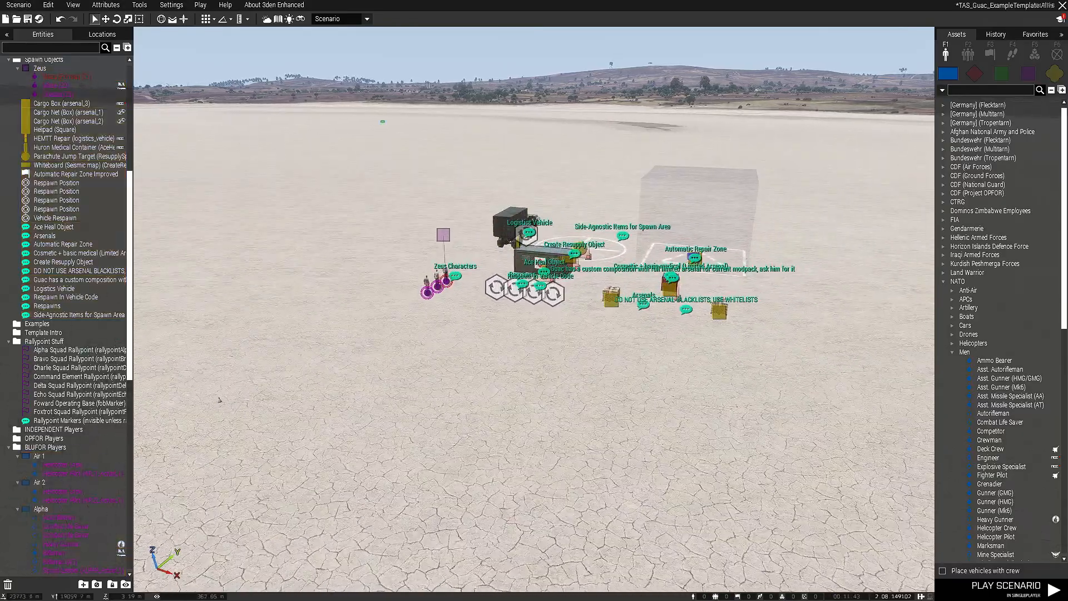
{"action": "left_click_drag", "start_coordinate": [380, 118], "coordinate": [818, 359]}
{"action": "left_click_drag", "start_coordinate": [720, 310], "coordinate": [563, 359]}
{"action": "key", "text": "s"}
{"action": "key", "text": "a"}
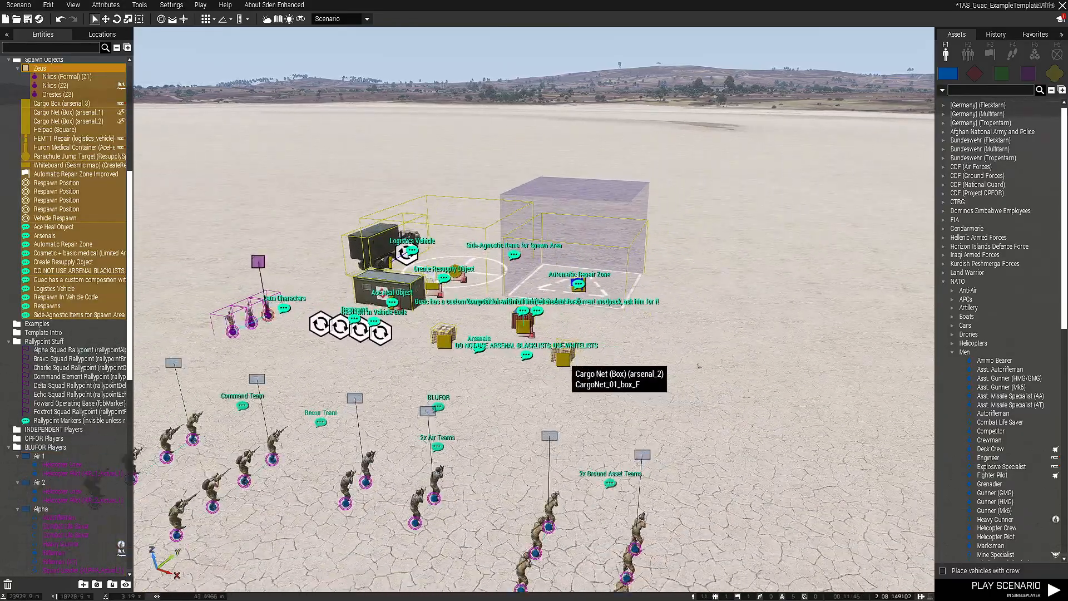
{"action": "left_click", "coordinate": [645, 362]}
Delete the HEMTT Repair logistics vehicle together with its Vehicle Respawn module and Logistics Vehicle comment
{"action": "key", "text": "BackSpace"}
{"action": "key", "text": "w"}
{"action": "right_click_drag", "start_coordinate": [645, 361], "coordinate": [620, 445]}
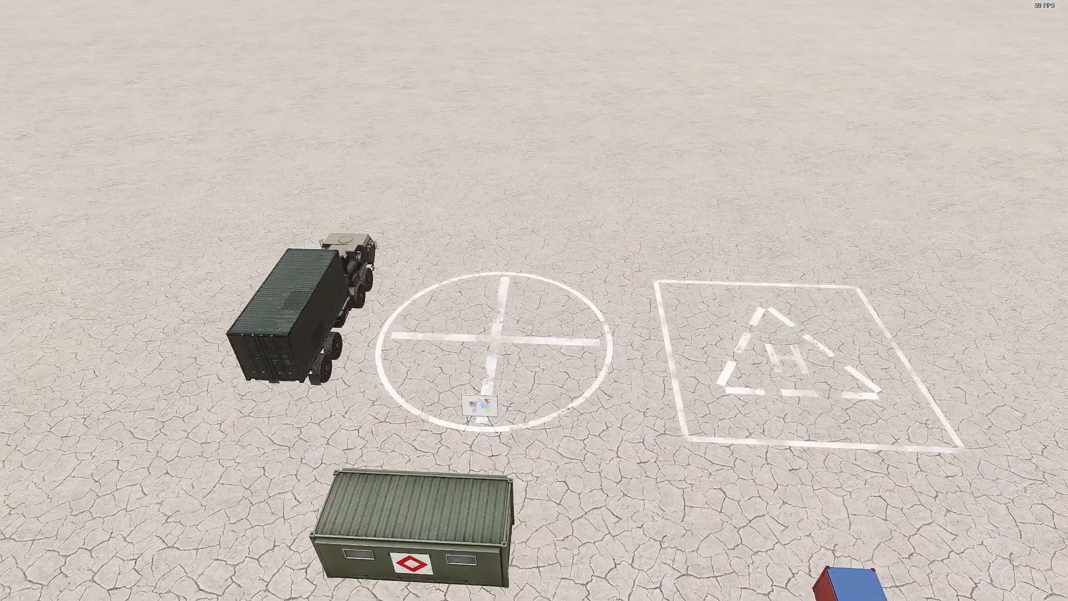
{"action": "right_click_drag", "start_coordinate": [384, 347], "coordinate": [317, 340]}
{"action": "key", "text": "BackSpace"}
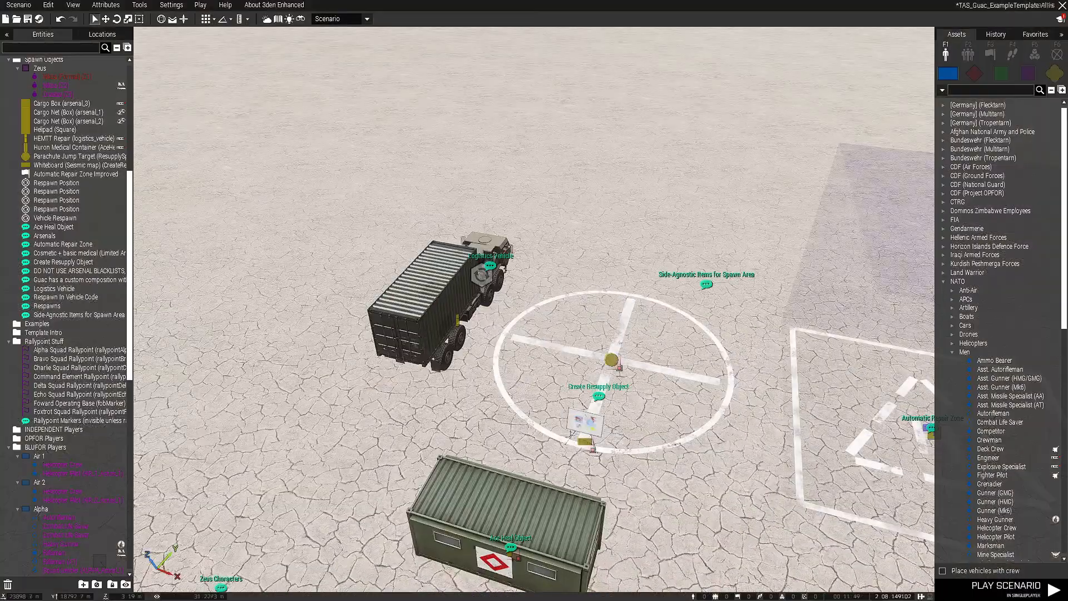
{"action": "left_click_drag", "start_coordinate": [233, 156], "coordinate": [527, 410]}
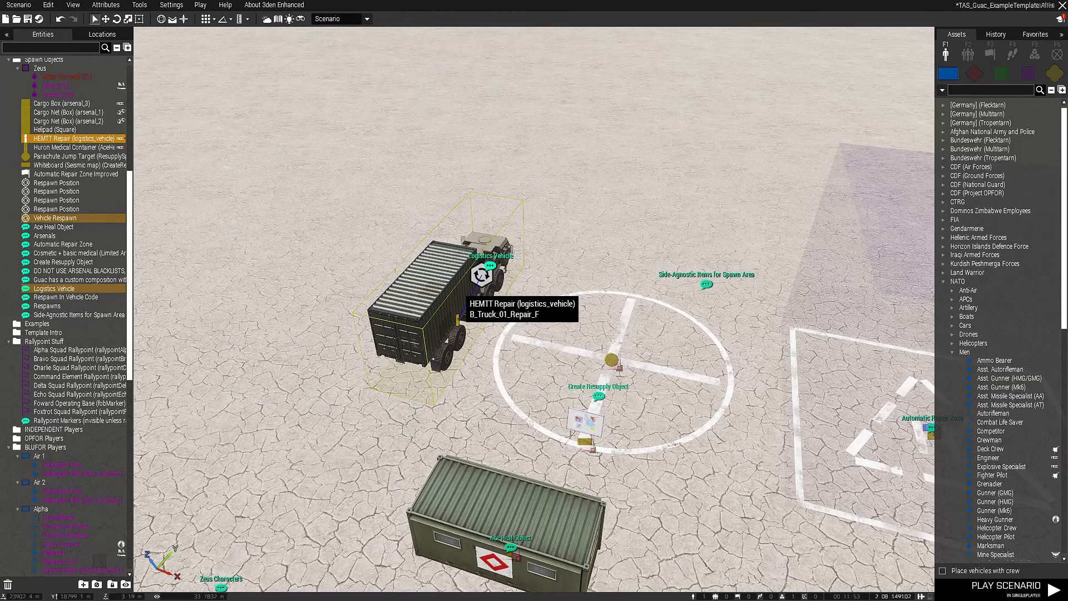
{"action": "key", "text": "Delete"}
Delete the limited arsenal cargo box together with its cosmetic and basic medical comment and the custom composition comment
{"action": "right_click_drag", "start_coordinate": [457, 290], "coordinate": [631, 414]}
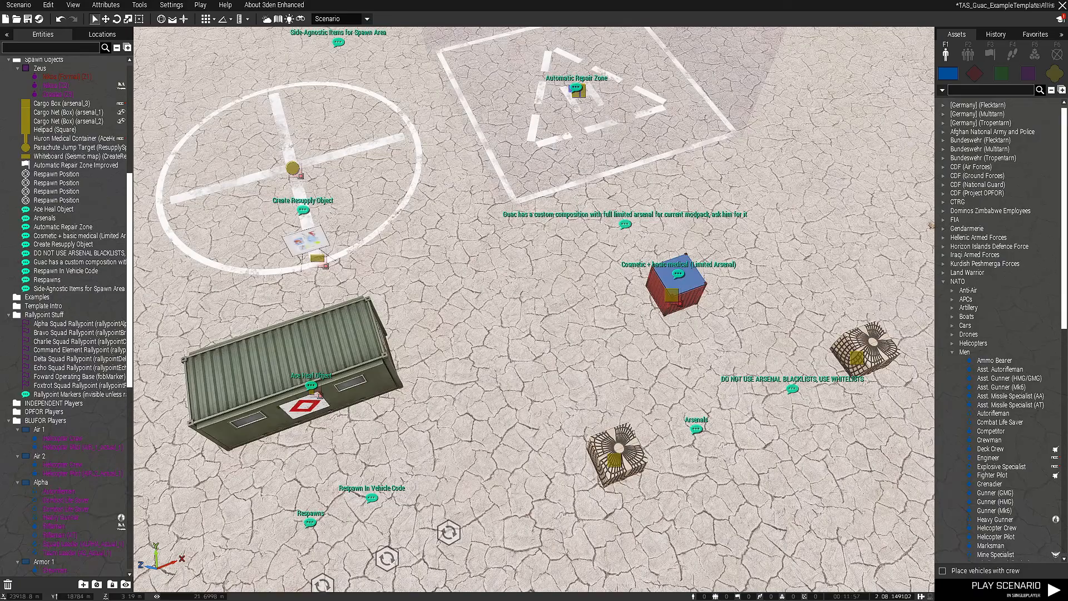
{"action": "left_click_drag", "start_coordinate": [546, 187], "coordinate": [747, 333]}
{"action": "key", "text": "Delete"}
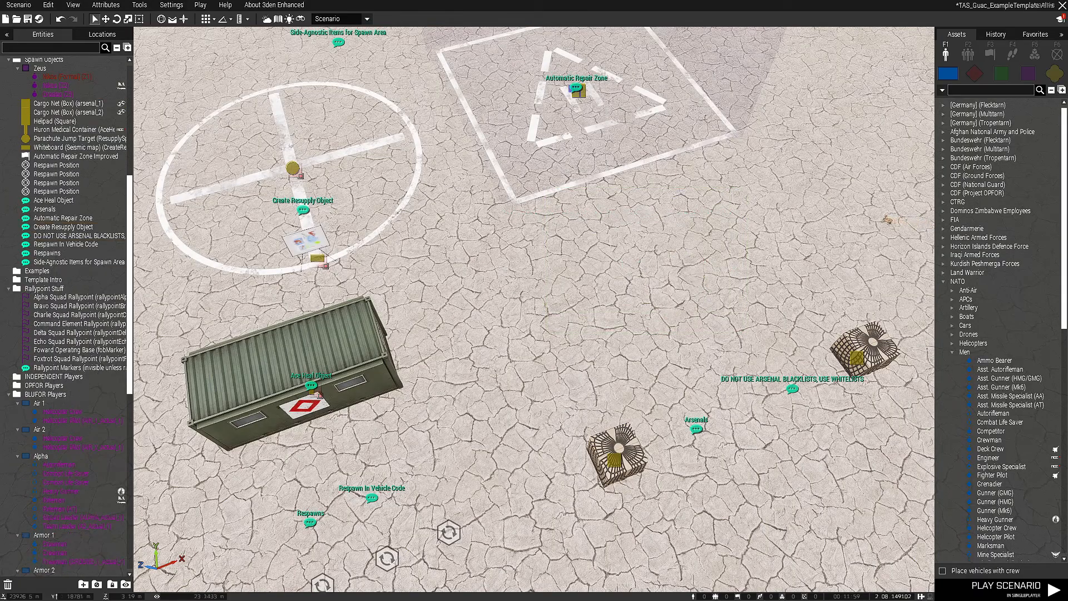
Delete the Air 1 and Air 2 helicopter squads from the BLUFOR players
{"action": "right_click_drag", "start_coordinate": [747, 333], "coordinate": [623, 289]}
{"action": "scroll", "coordinate": [534, 309], "scroll_direction": "down", "scroll_amount": 4}
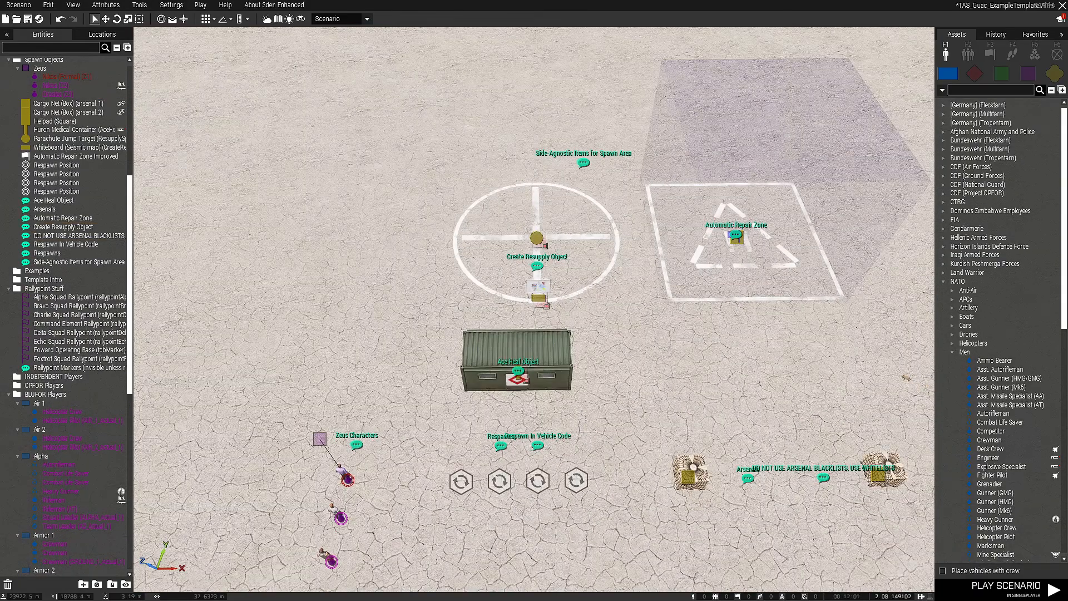
{"action": "right_click_drag", "start_coordinate": [534, 309], "coordinate": [690, 334]}
{"action": "scroll", "coordinate": [534, 310], "scroll_direction": "down", "scroll_amount": 3}
{"action": "scroll", "coordinate": [534, 309], "scroll_direction": "up", "scroll_amount": 3}
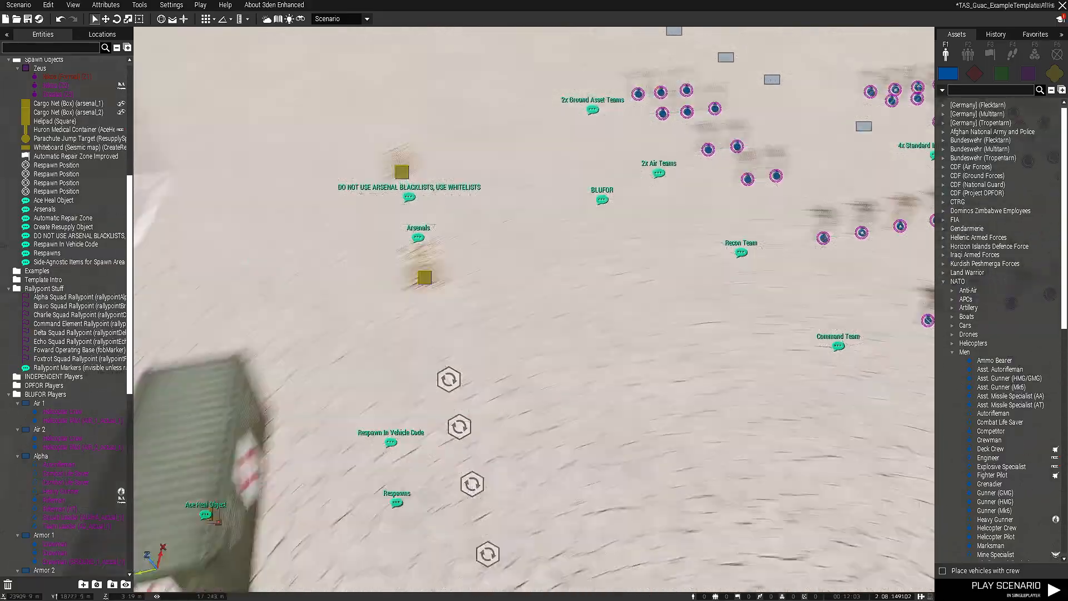
{"action": "right_click_drag", "start_coordinate": [534, 309], "coordinate": [618, 217]}
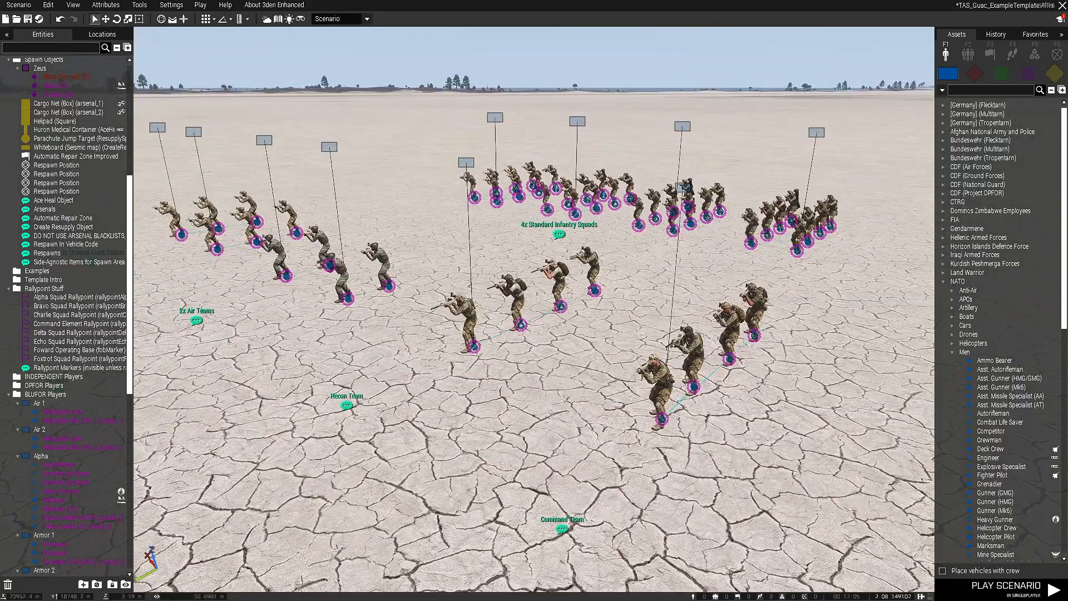
{"action": "left_click", "coordinate": [264, 140]}
{"action": "left_click", "coordinate": [330, 147], "text": "ctrl"}
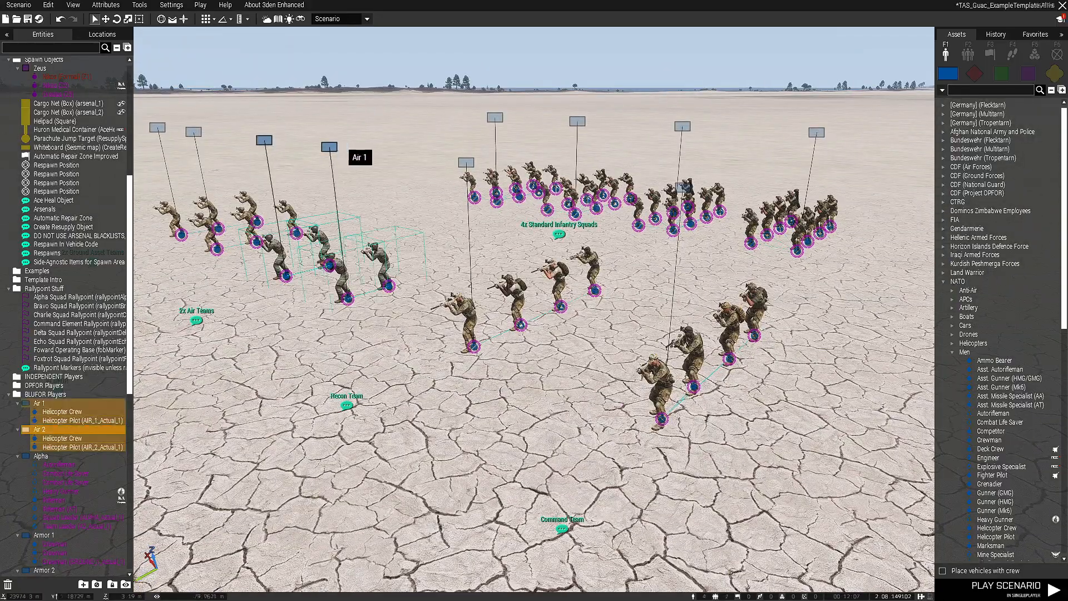
{"action": "key", "text": "Delete"}
Browse the BLUFOR unit assets to the USA (Army - D) faction's Infantry (OEF-CP/ARB) units
{"action": "right_click_drag", "start_coordinate": [534, 310], "coordinate": [439, 273]}
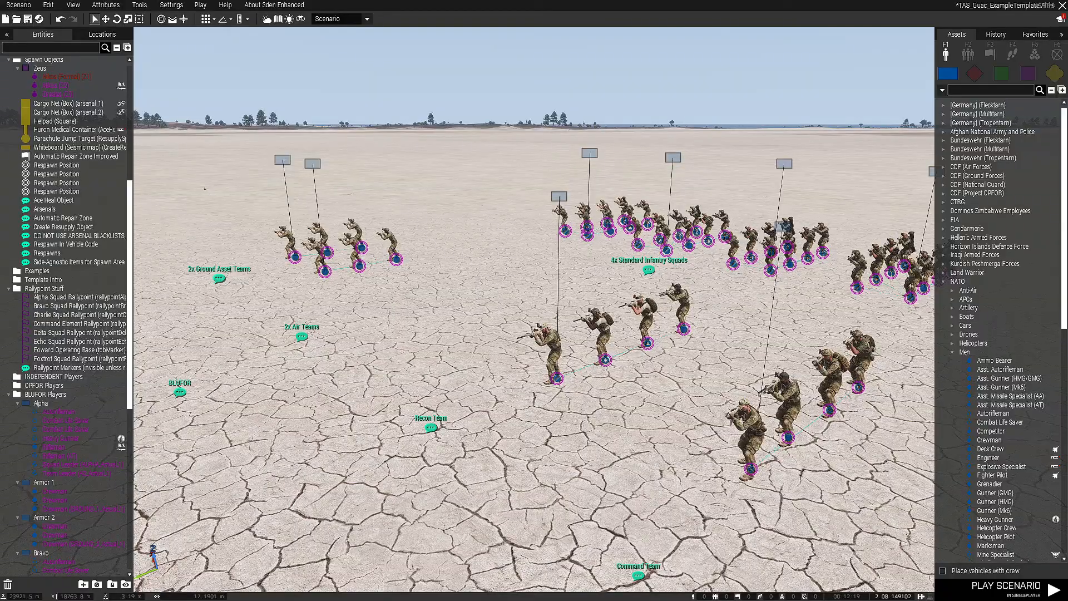
{"action": "key", "text": "w"}
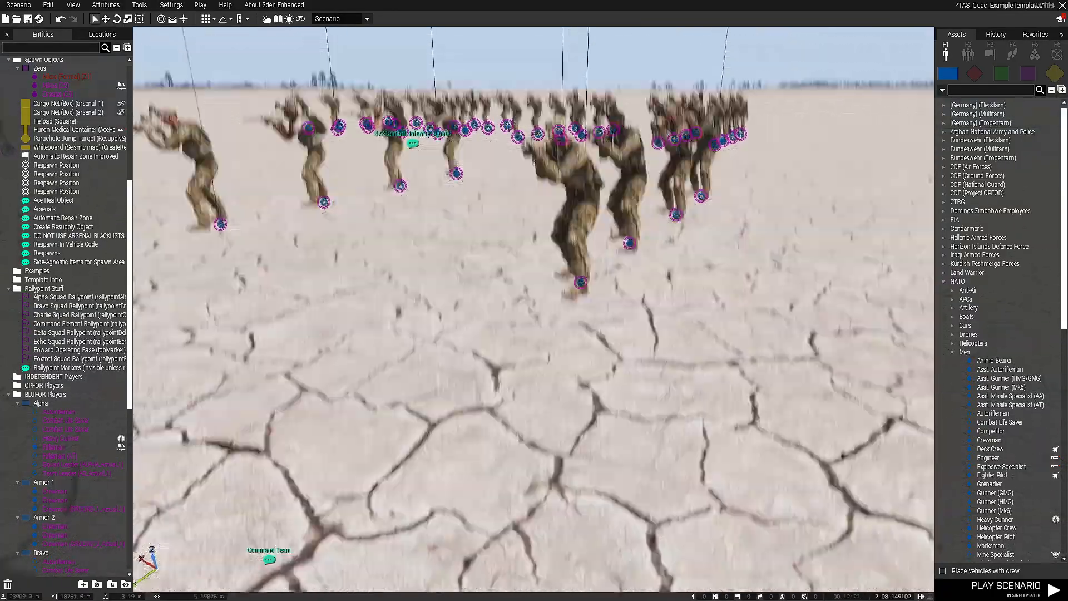
{"action": "key", "text": "s"}
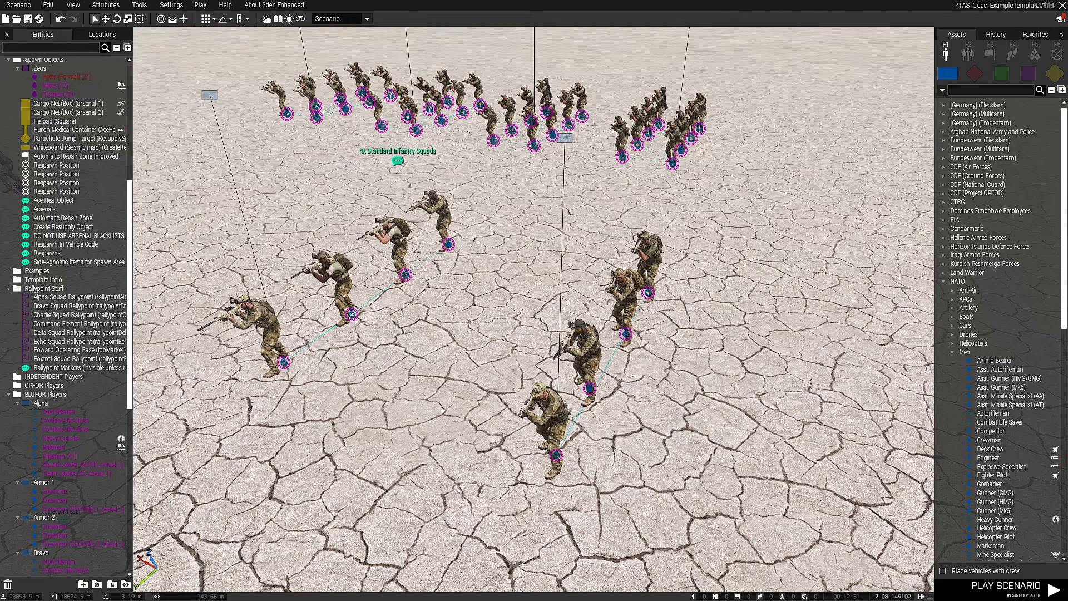
{"action": "left_click", "coordinate": [973, 73]}
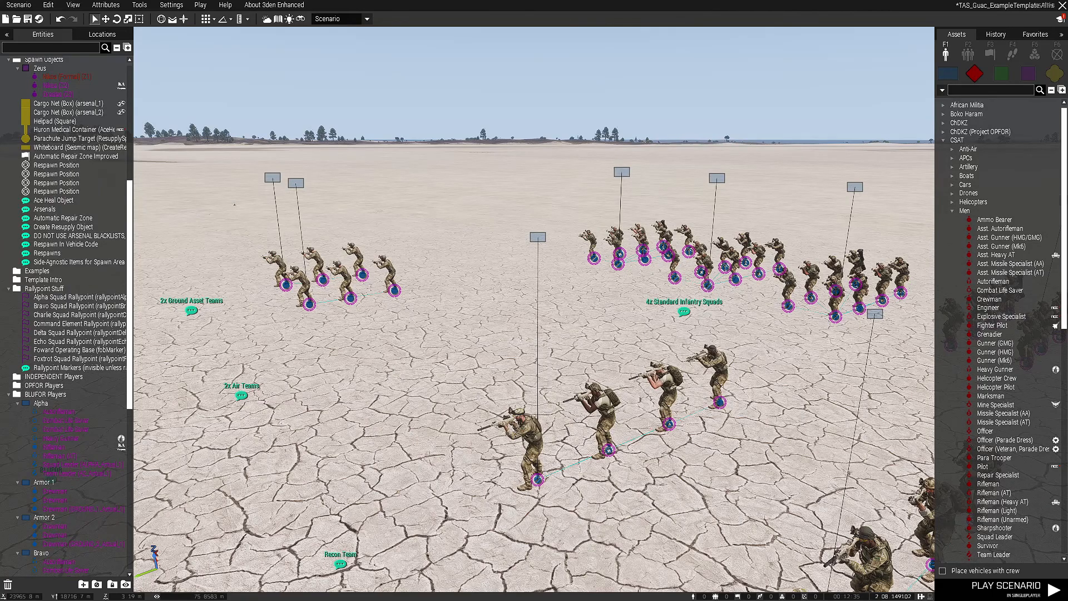
{"action": "left_click", "coordinate": [948, 73]}
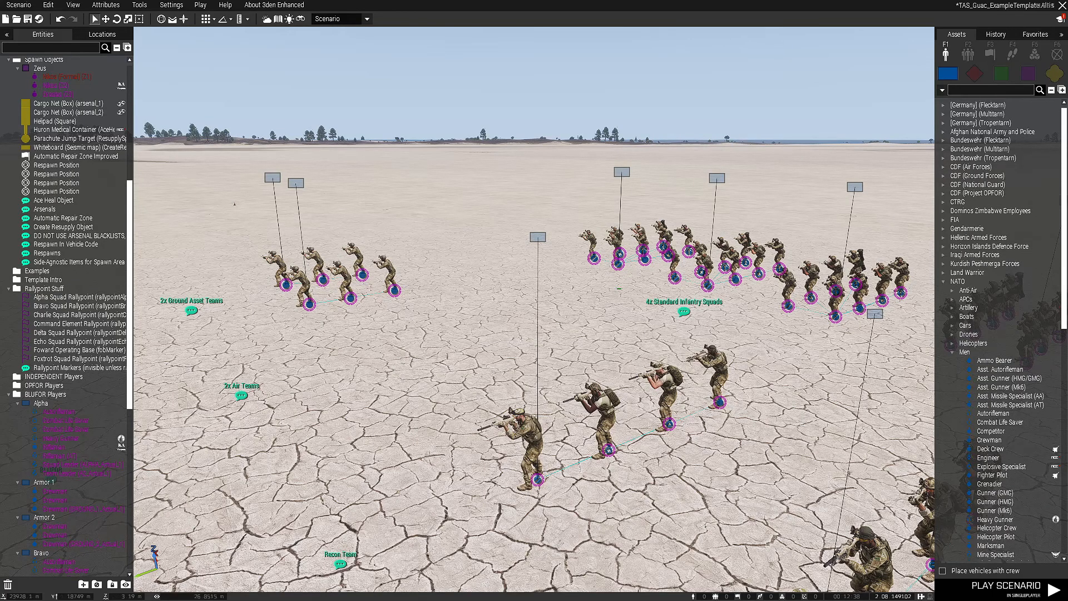
{"action": "right_click_drag", "start_coordinate": [615, 361], "coordinate": [561, 356]}
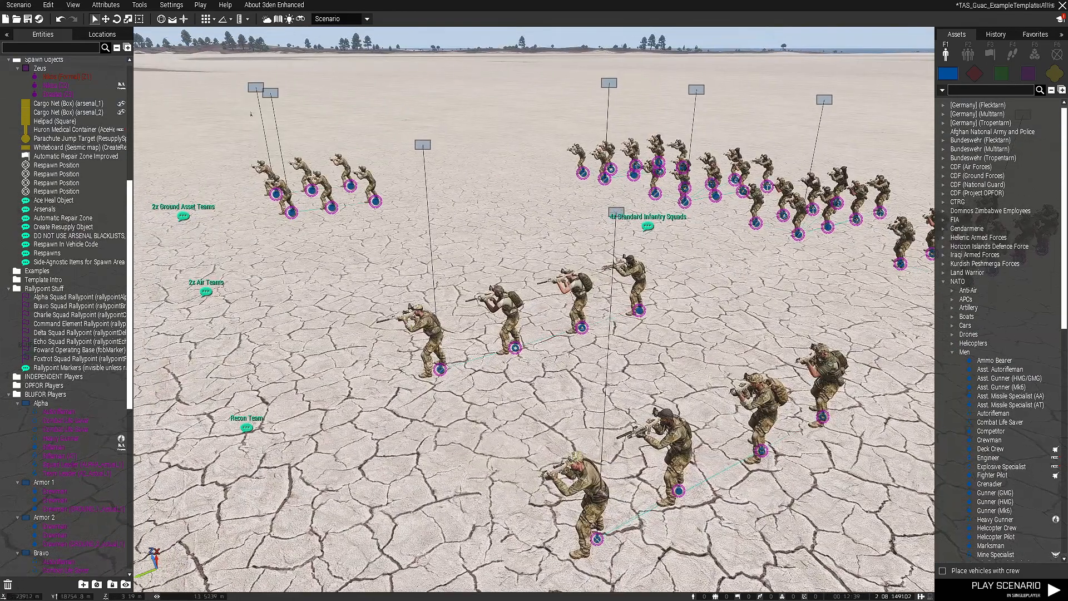
{"action": "double_click", "coordinate": [955, 282]}
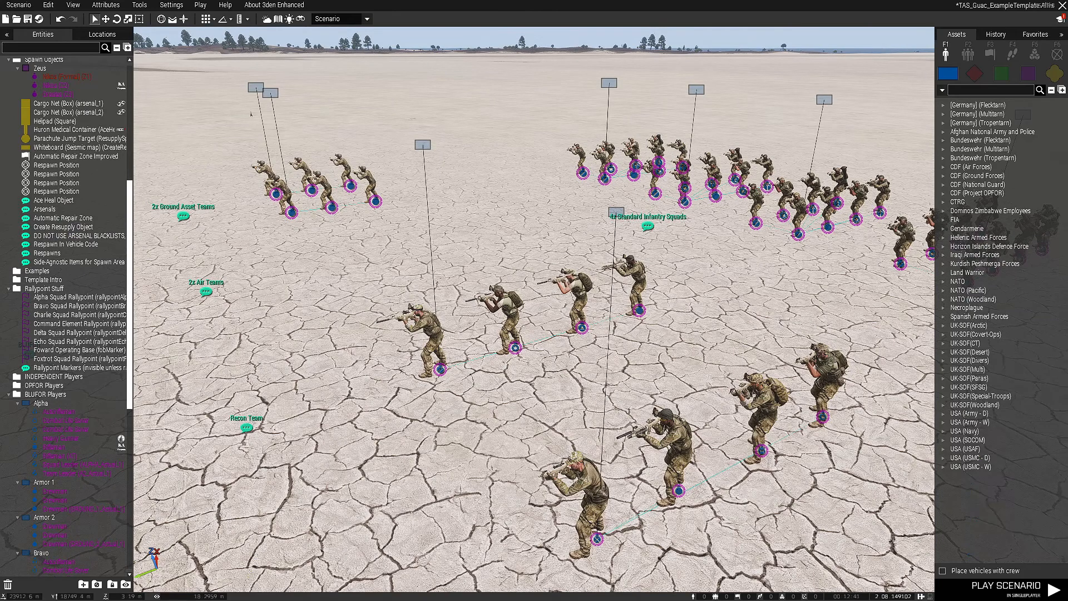
{"action": "double_click", "coordinate": [968, 413]}
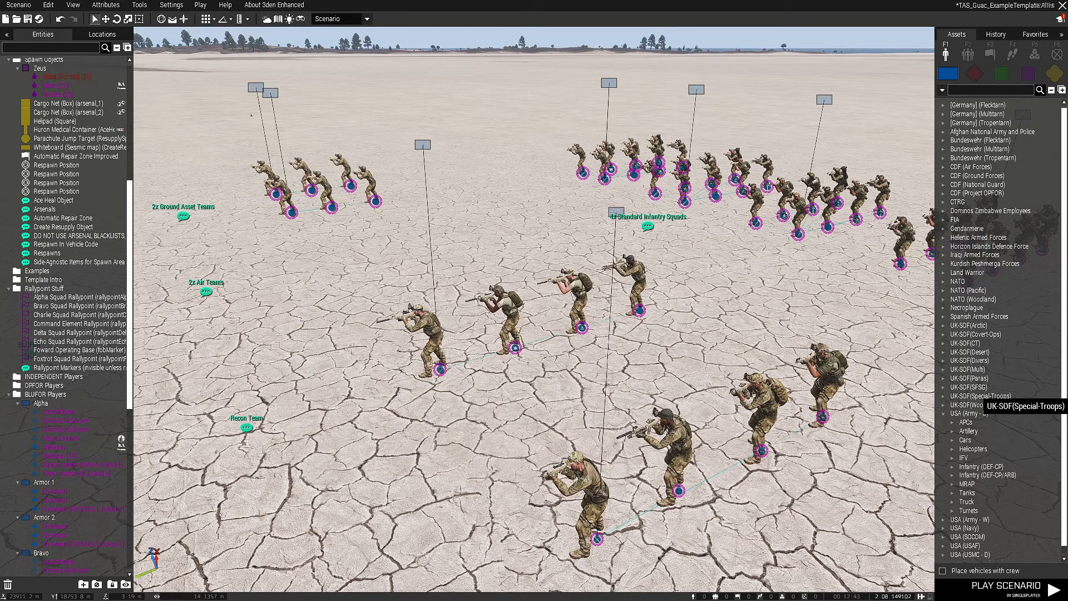
{"action": "scroll", "coordinate": [980, 410], "scroll_direction": "down", "scroll_amount": 1}
{"action": "double_click", "coordinate": [973, 469]}
{"action": "scroll", "coordinate": [973, 428], "scroll_direction": "down", "scroll_amount": 3}
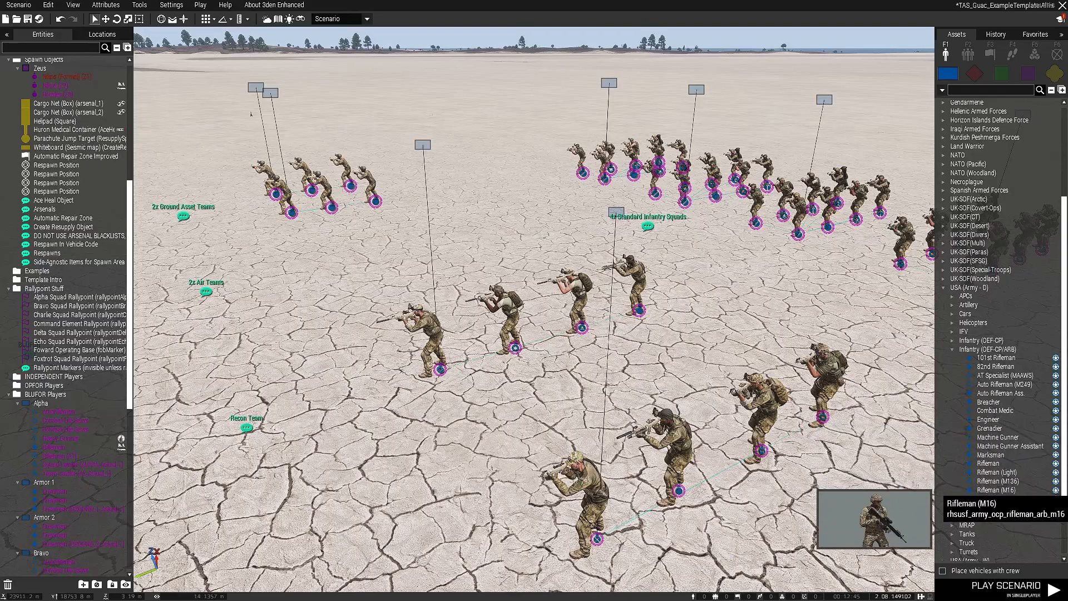
{"action": "left_click", "coordinate": [973, 508]}
{"action": "key", "text": "d"}
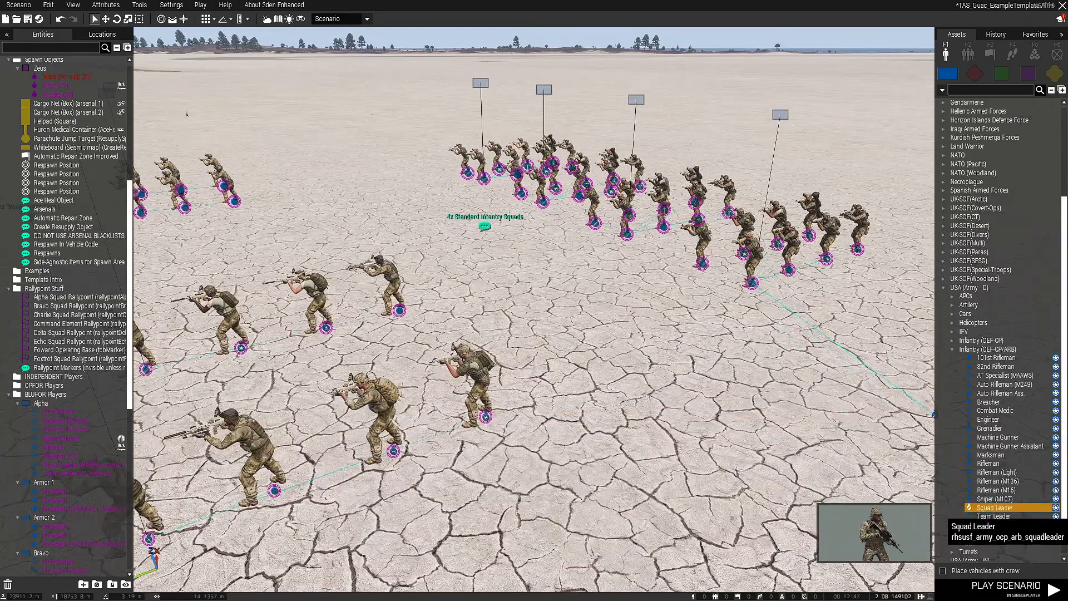
{"action": "key", "text": "a"}
{"action": "right_click_drag", "start_coordinate": [863, 412], "coordinate": [868, 473]}
{"action": "right_click", "coordinate": [820, 409]}
Select the squad leaders of the Alpha, Bravo, Charlie and Delta infantry squads together
{"action": "scroll", "coordinate": [534, 378], "scroll_direction": "down", "scroll_amount": 3}
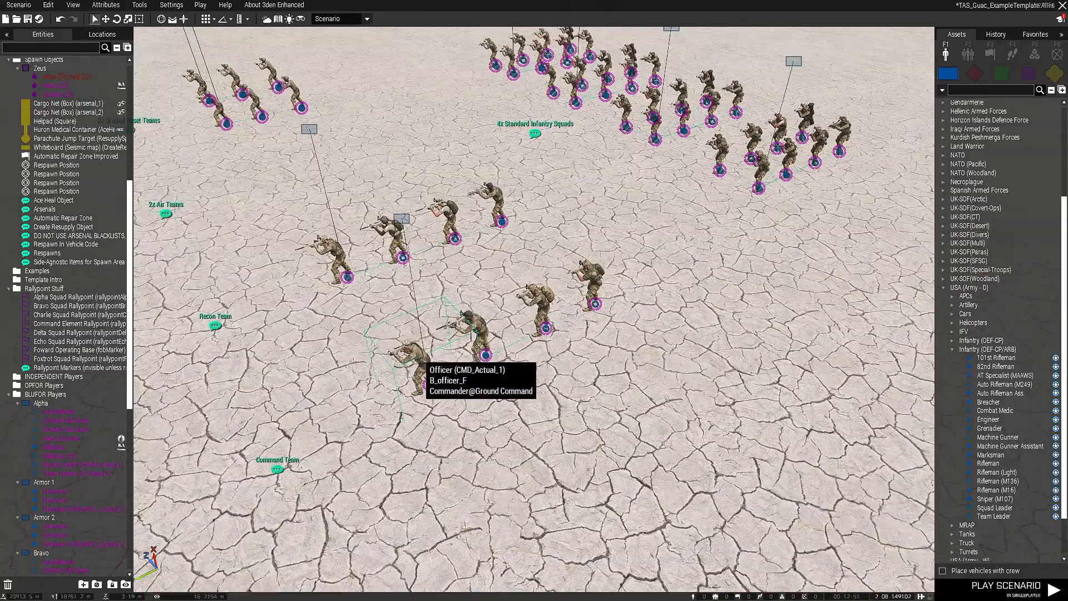
{"action": "left_click", "coordinate": [416, 364]}
{"action": "key", "text": "w"}
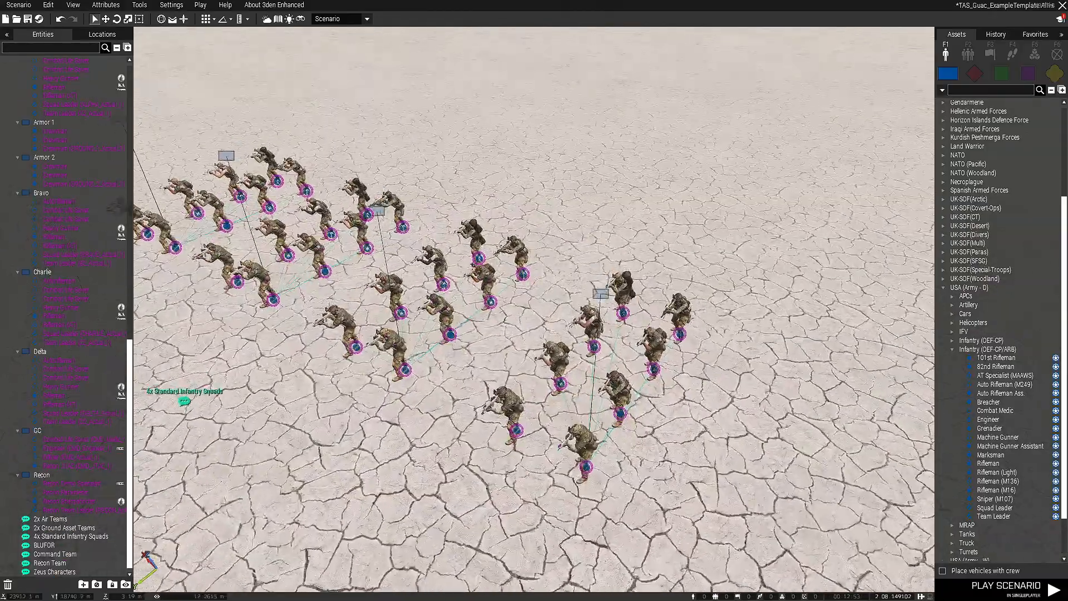
{"action": "key", "text": "d"}
{"action": "right_click_drag", "start_coordinate": [656, 384], "coordinate": [556, 392]}
{"action": "scroll", "coordinate": [556, 392], "scroll_direction": "down", "scroll_amount": 2}
{"action": "left_click", "coordinate": [563, 407]}
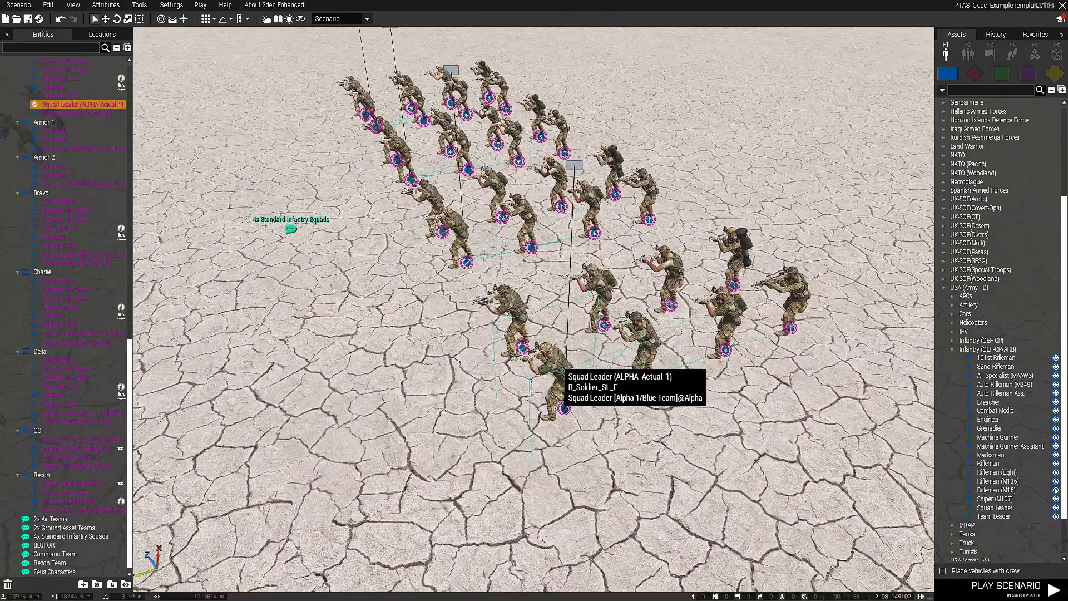
{"action": "left_click", "coordinate": [478, 312], "text": "ctrl"}
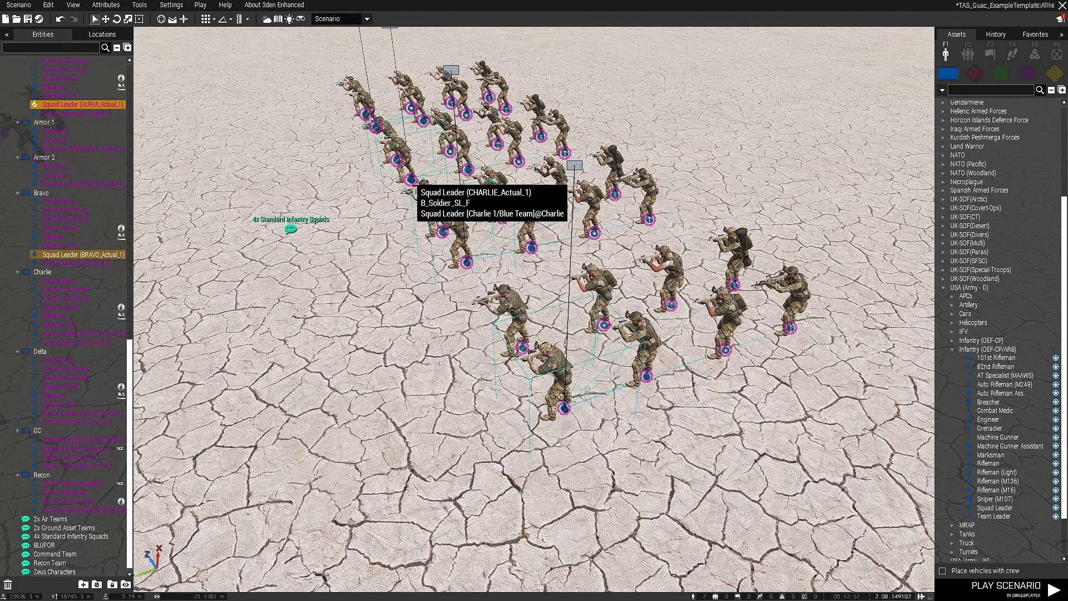
{"action": "left_click", "coordinate": [416, 223], "text": "ctrl"}
{"action": "left_click", "coordinate": [375, 127], "text": "ctrl"}
{"action": "scroll", "coordinate": [375, 127], "scroll_direction": "down", "scroll_amount": 2}
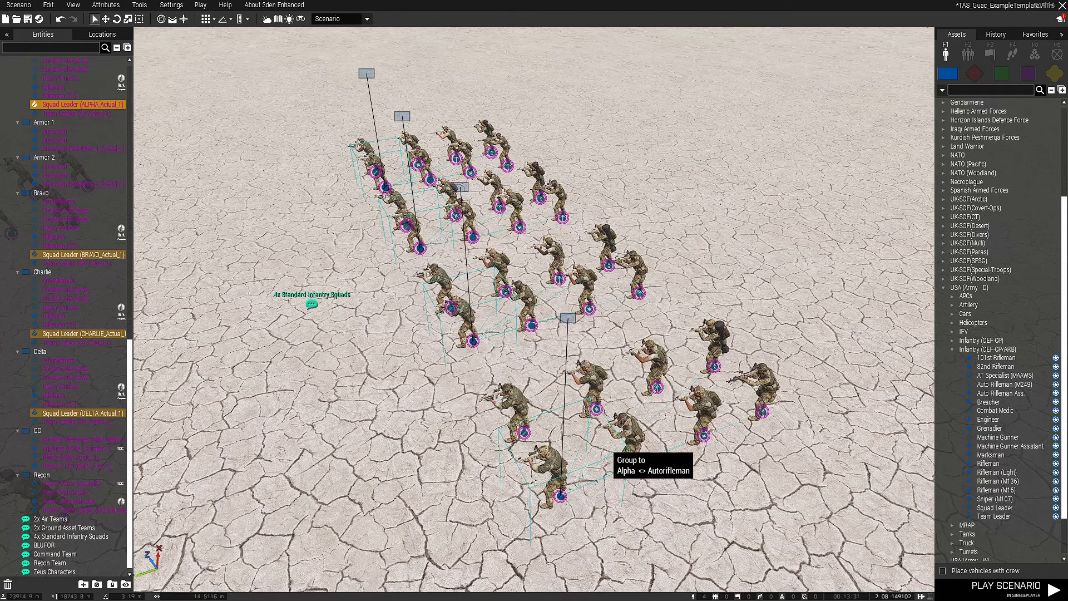
Replace the selection with only the Alpha squad leader
{"action": "left_click", "coordinate": [636, 429]}
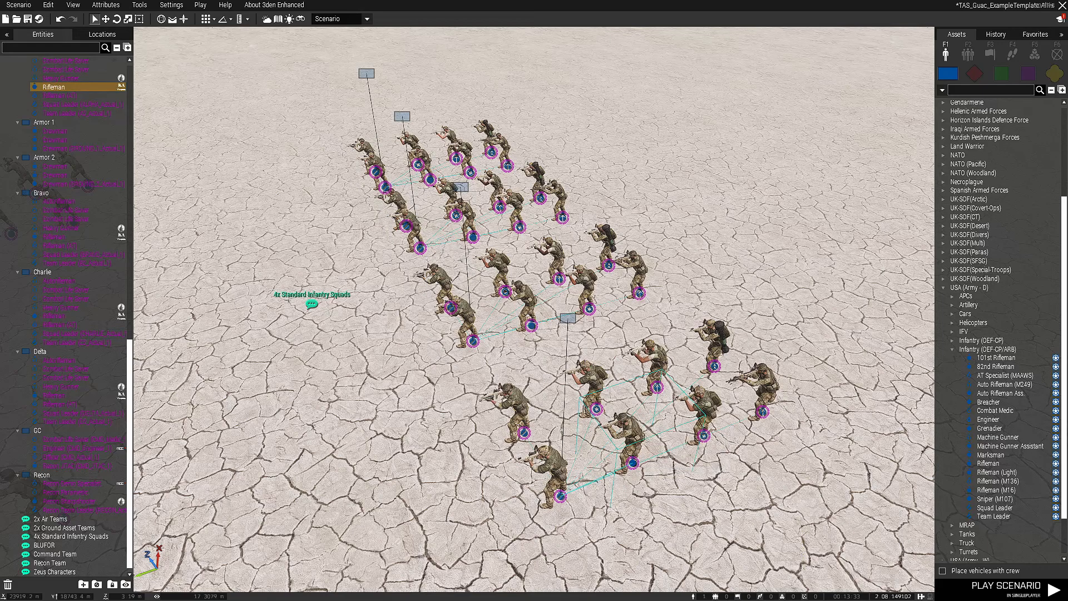
{"action": "left_click", "coordinate": [563, 492]}
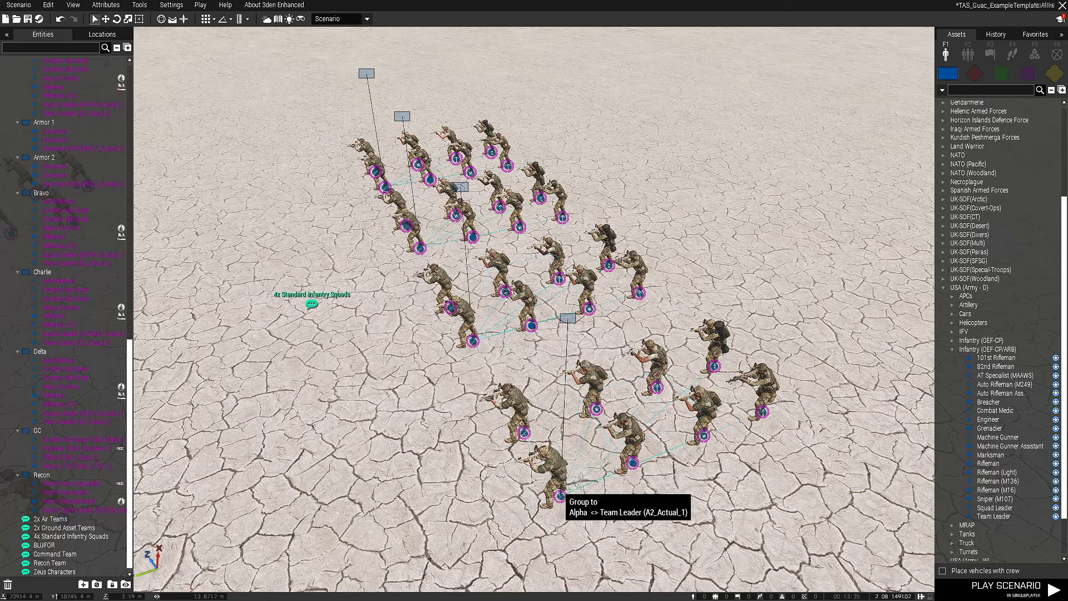
{"action": "left_click", "coordinate": [561, 493]}
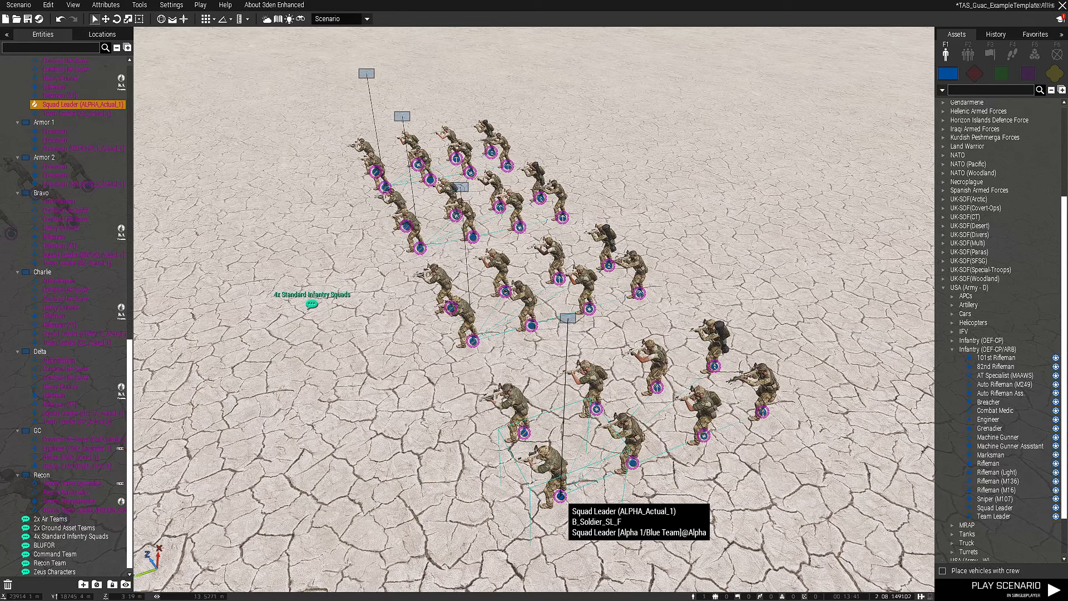
Add the Bravo, Charlie and Delta squad leaders to the selection one by one
{"action": "left_click", "coordinate": [472, 340], "text": "ctrl"}
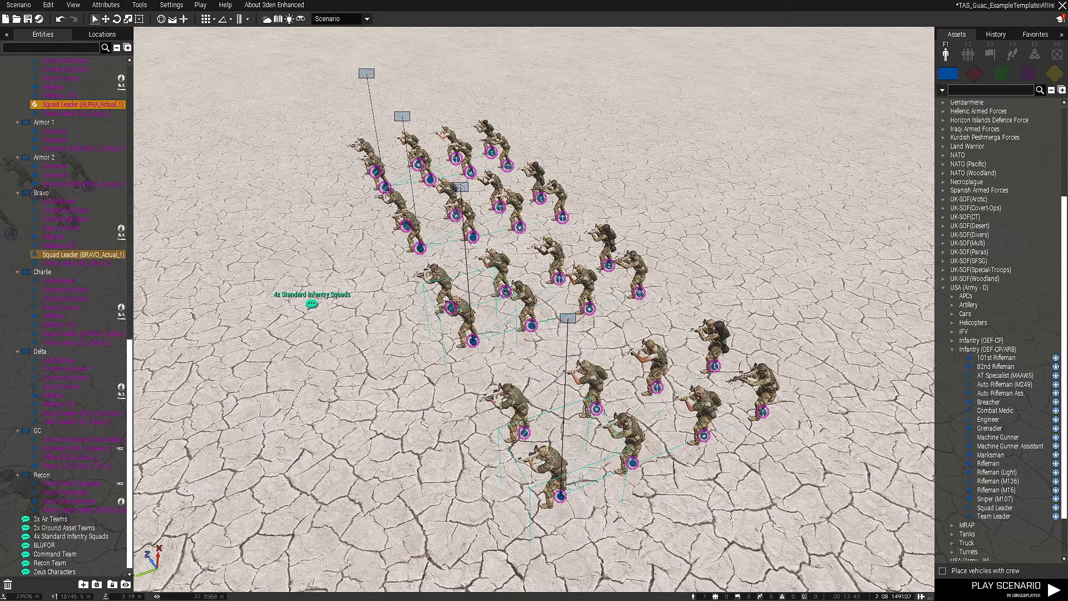
{"action": "left_click", "coordinate": [411, 227], "text": "ctrl"}
{"action": "left_click", "coordinate": [386, 189], "text": "ctrl"}
{"action": "left_click", "coordinate": [397, 292]}
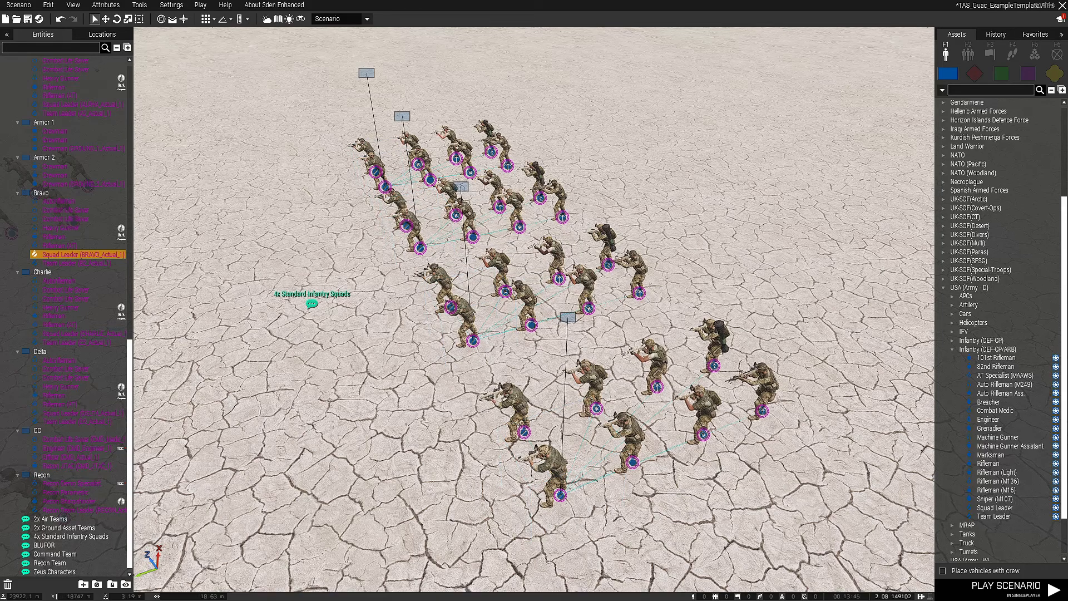
Select all units in view that match the Alpha squad leader's class
{"action": "key", "text": "s"}
{"action": "key", "text": "w"}
{"action": "right_click", "coordinate": [559, 452]}
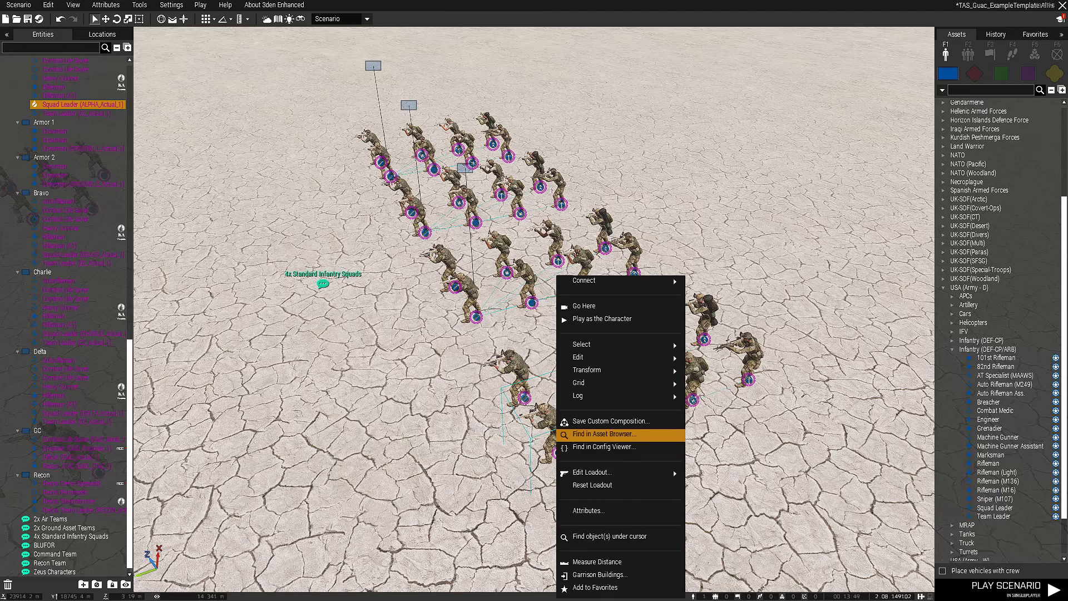
{"action": "mouse_move", "coordinate": [612, 345]}
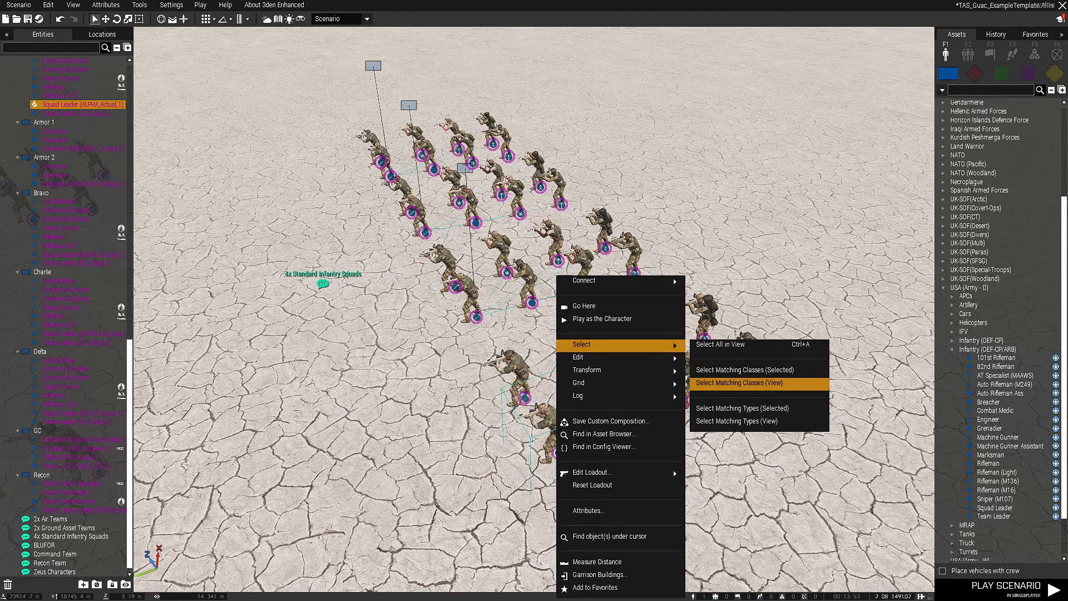
{"action": "left_click", "coordinate": [740, 383]}
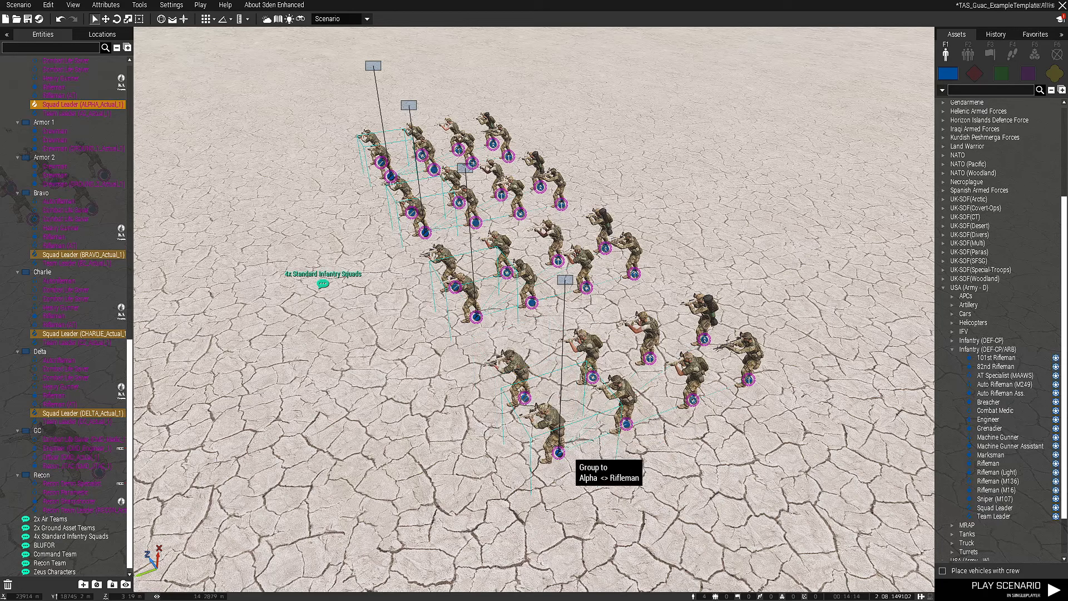
Change the object type of the four selected squad leaders to Squad Leader from USA (Army - D), Infantry (OEF-CP/ARB)
{"action": "right_click", "coordinate": [558, 448]}
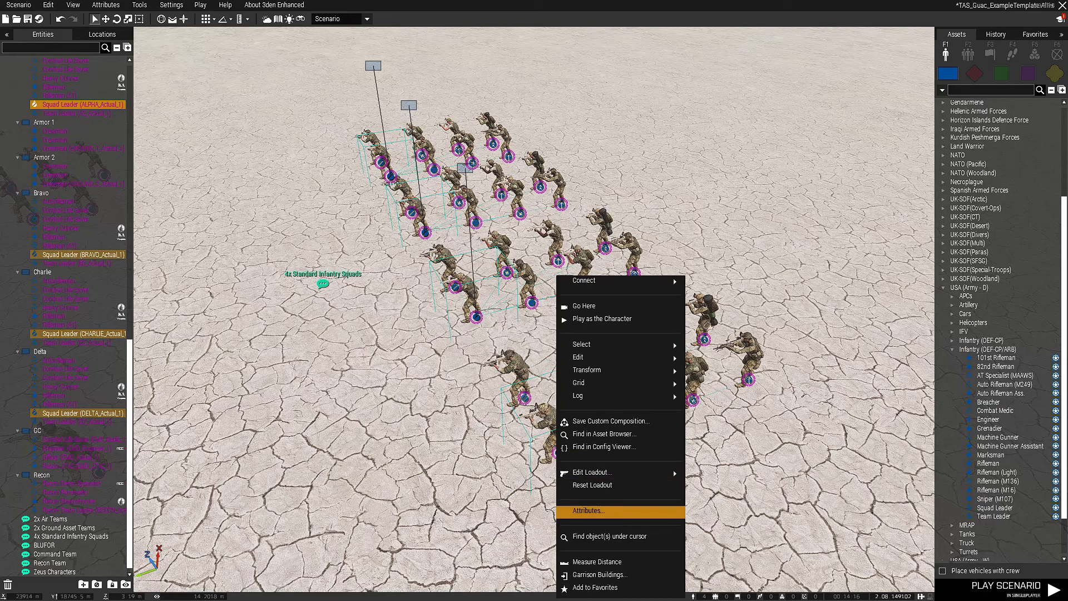
{"action": "left_click", "coordinate": [590, 510]}
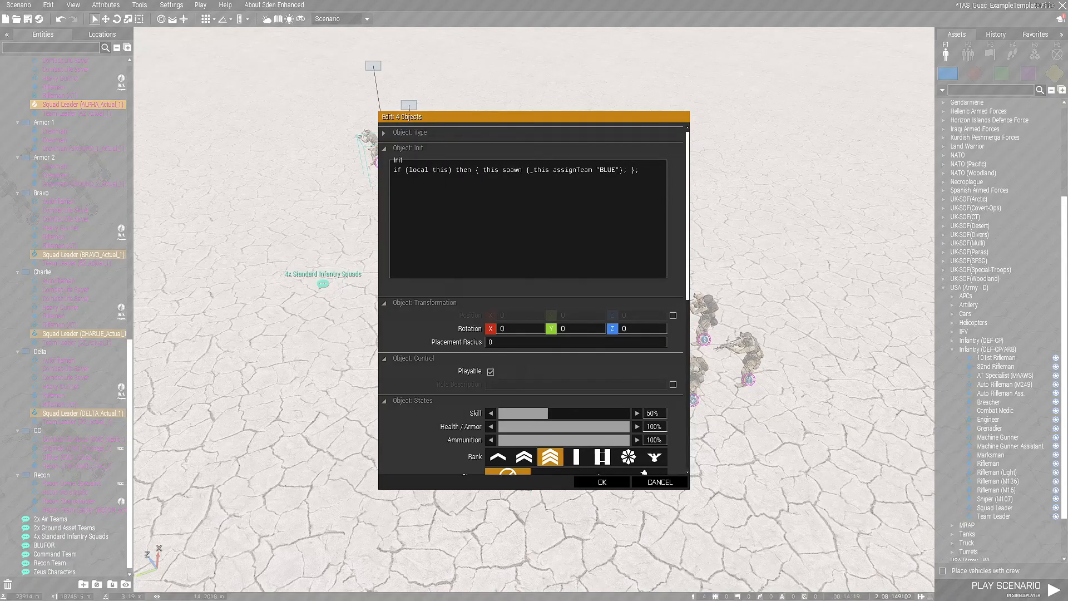
{"action": "left_click", "coordinate": [409, 133]}
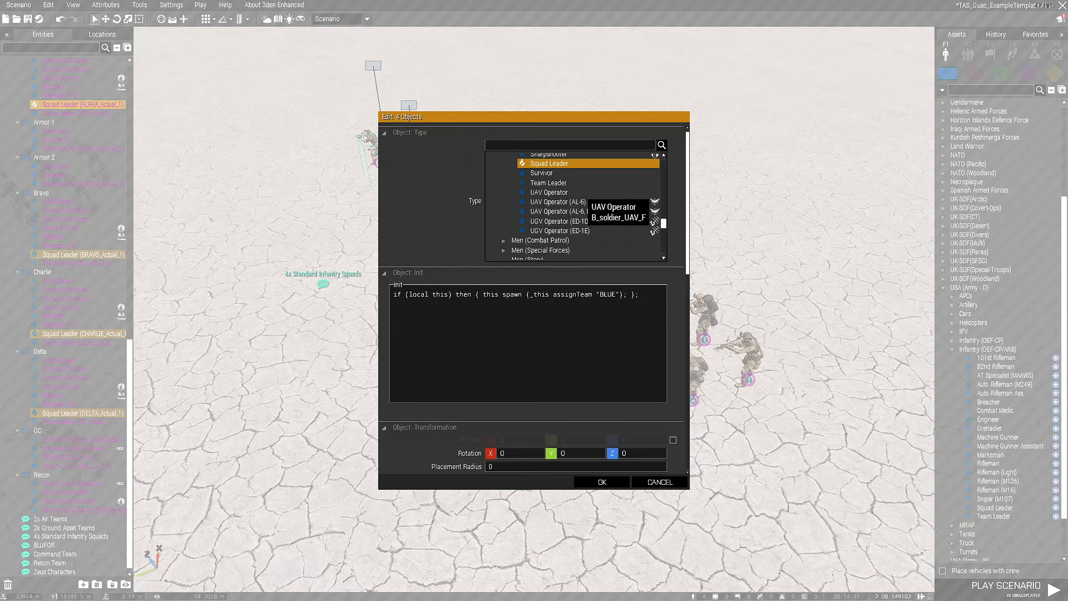
{"action": "scroll", "coordinate": [580, 202], "scroll_direction": "down", "scroll_amount": 5}
{"action": "scroll", "coordinate": [576, 234], "scroll_direction": "down", "scroll_amount": 8}
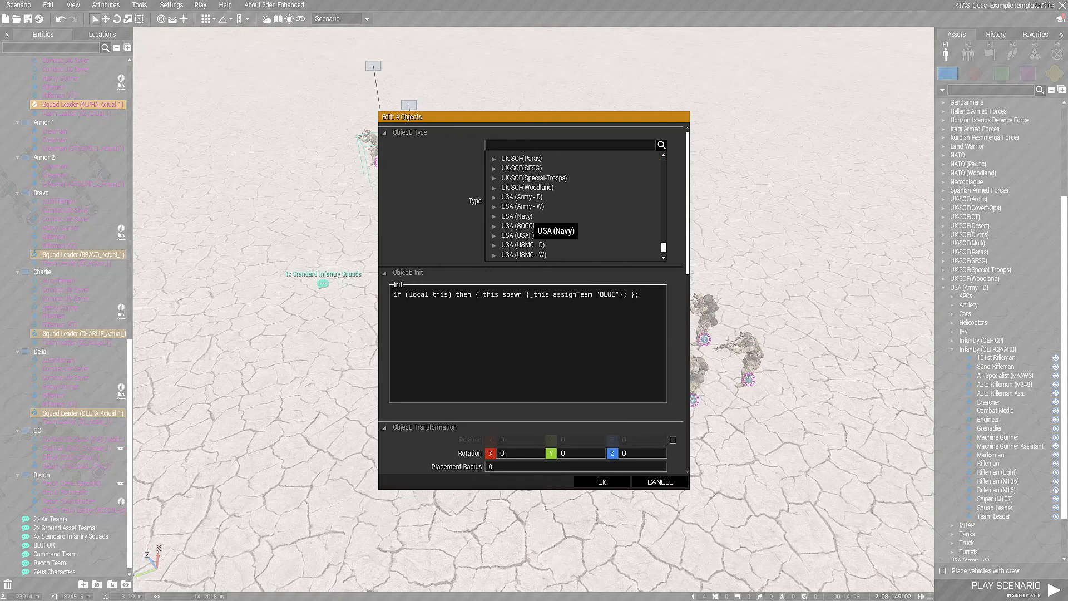
{"action": "left_click", "coordinate": [494, 198]}
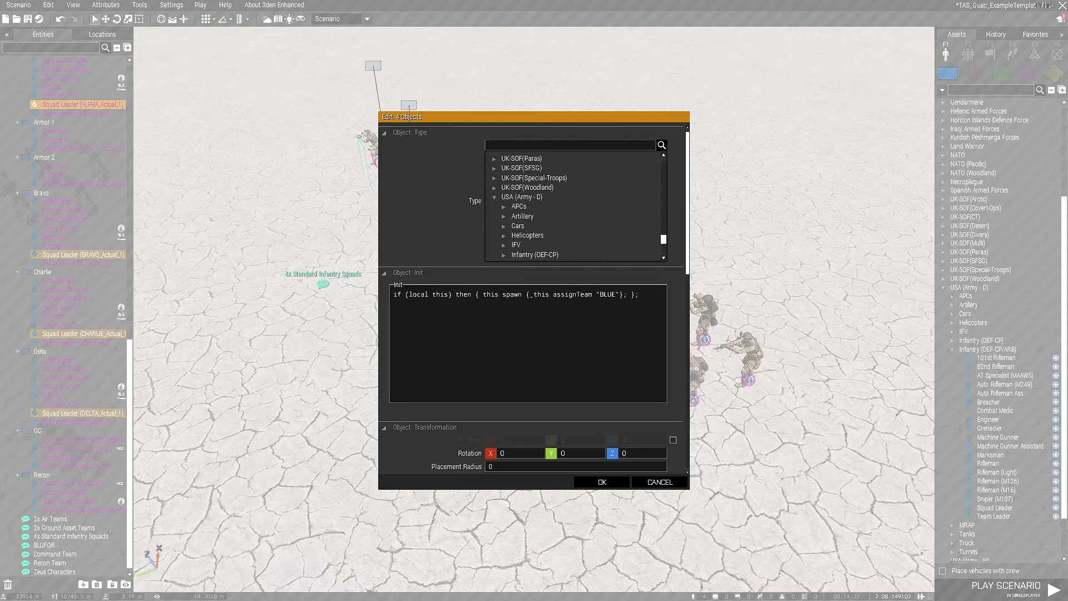
{"action": "scroll", "coordinate": [548, 208], "scroll_direction": "down", "scroll_amount": 3}
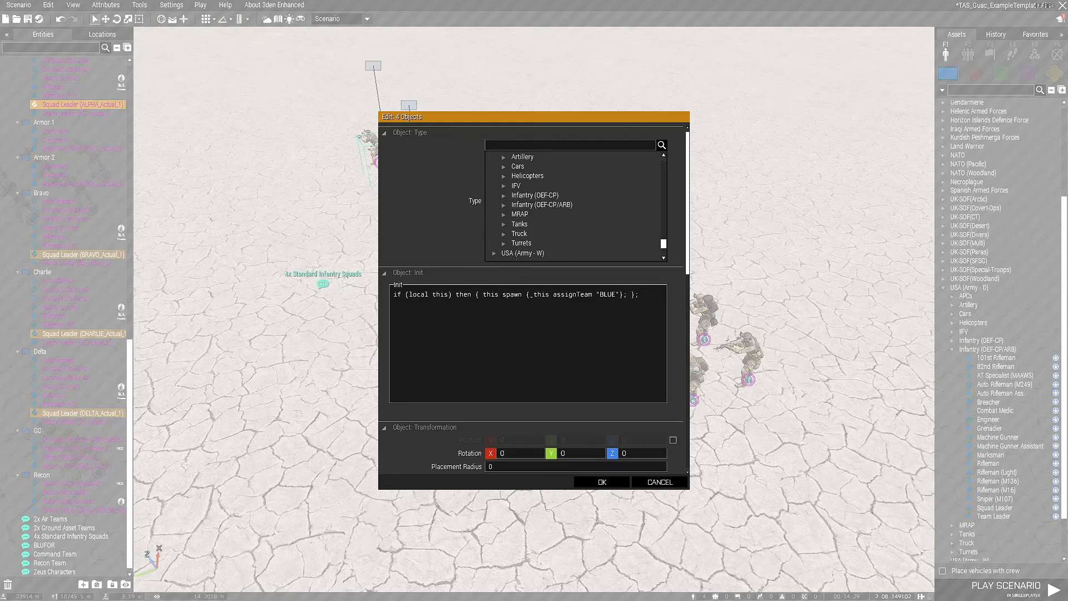
{"action": "double_click", "coordinate": [533, 204]}
{"action": "scroll", "coordinate": [556, 221], "scroll_direction": "down", "scroll_amount": 8}
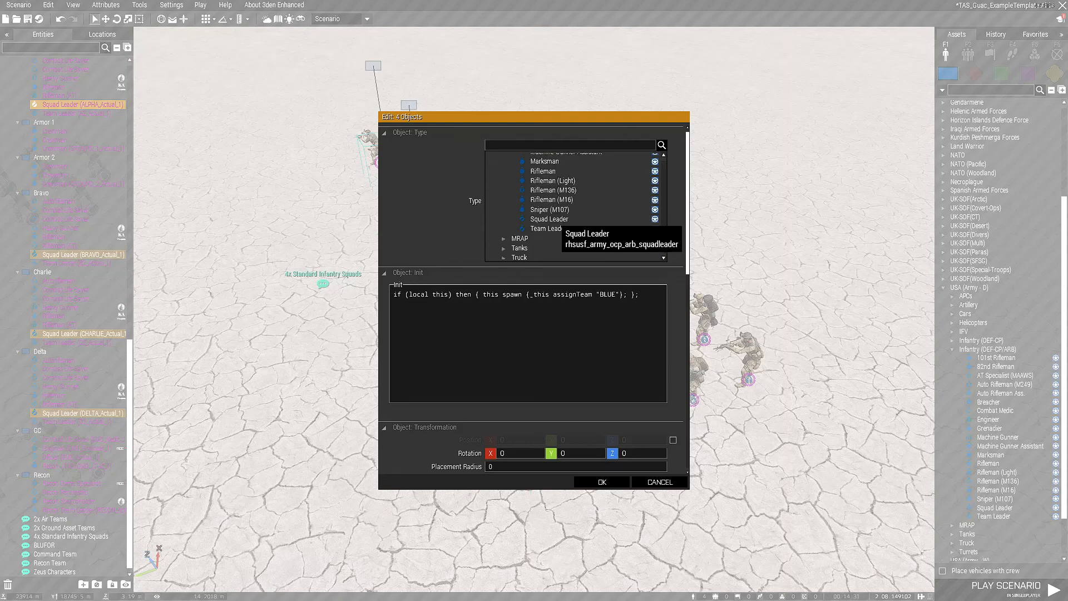
{"action": "left_click", "coordinate": [556, 220]}
{"action": "left_click", "coordinate": [602, 482]}
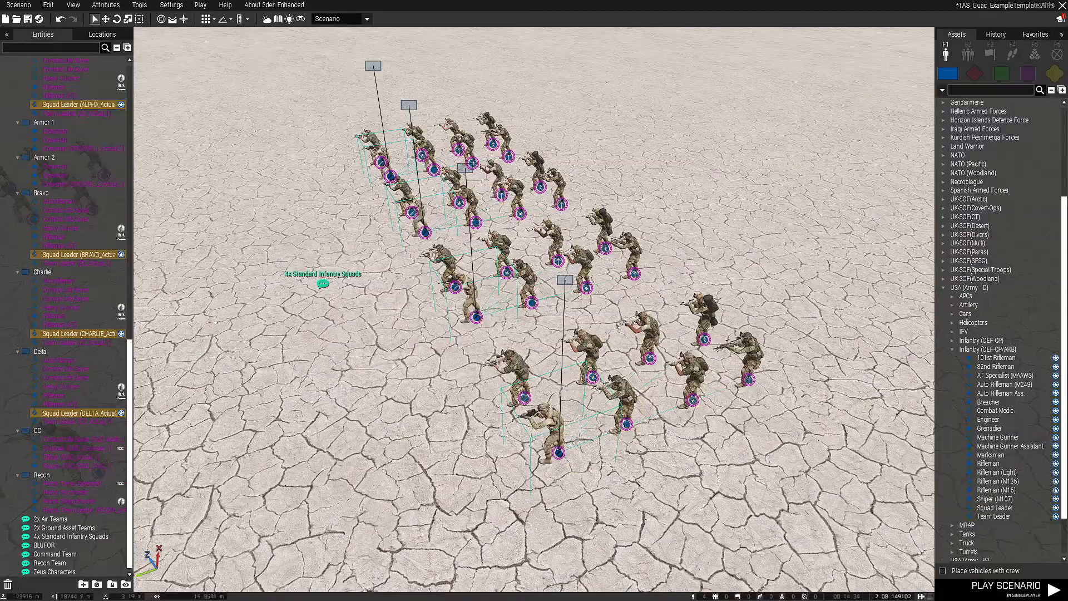
Select all units in view that match the class of Alpha's flex-role Rifleman
{"action": "scroll", "coordinate": [553, 427], "scroll_direction": "up", "scroll_amount": 7}
{"action": "right_click_drag", "start_coordinate": [545, 409], "coordinate": [580, 389], "text": "ctrl"}
{"action": "scroll", "coordinate": [704, 490], "scroll_direction": "down", "scroll_amount": 10}
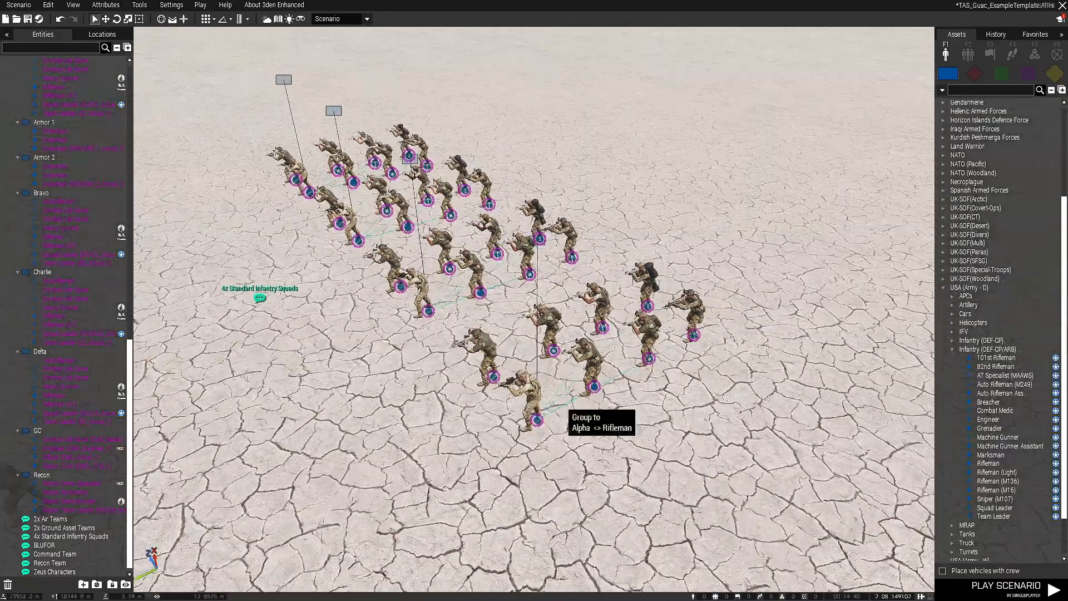
{"action": "right_click", "coordinate": [594, 388]}
{"action": "mouse_move", "coordinate": [640, 344]}
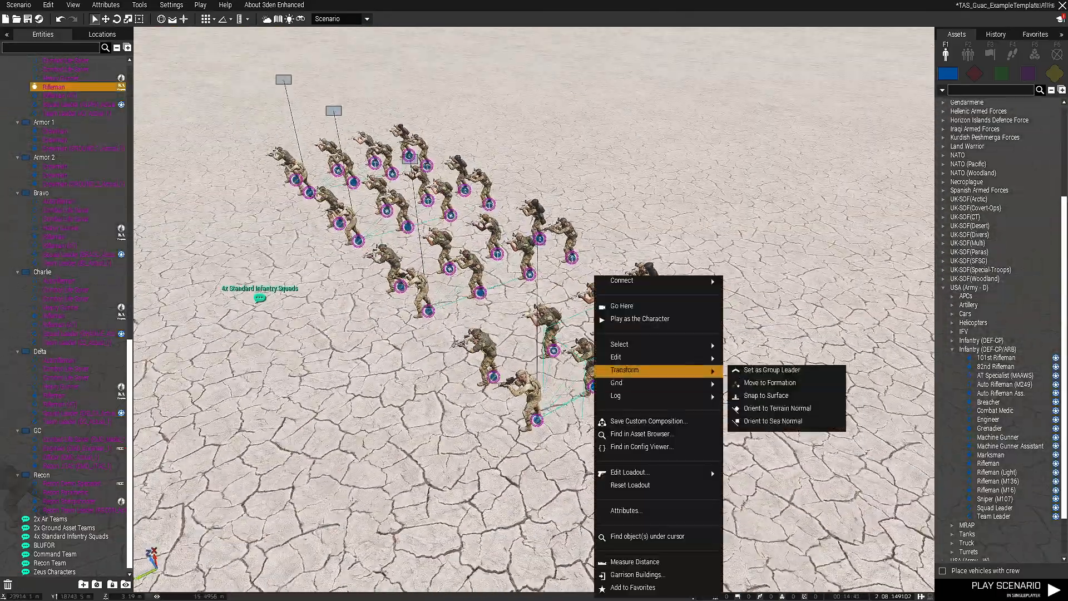
{"action": "left_click", "coordinate": [776, 383]}
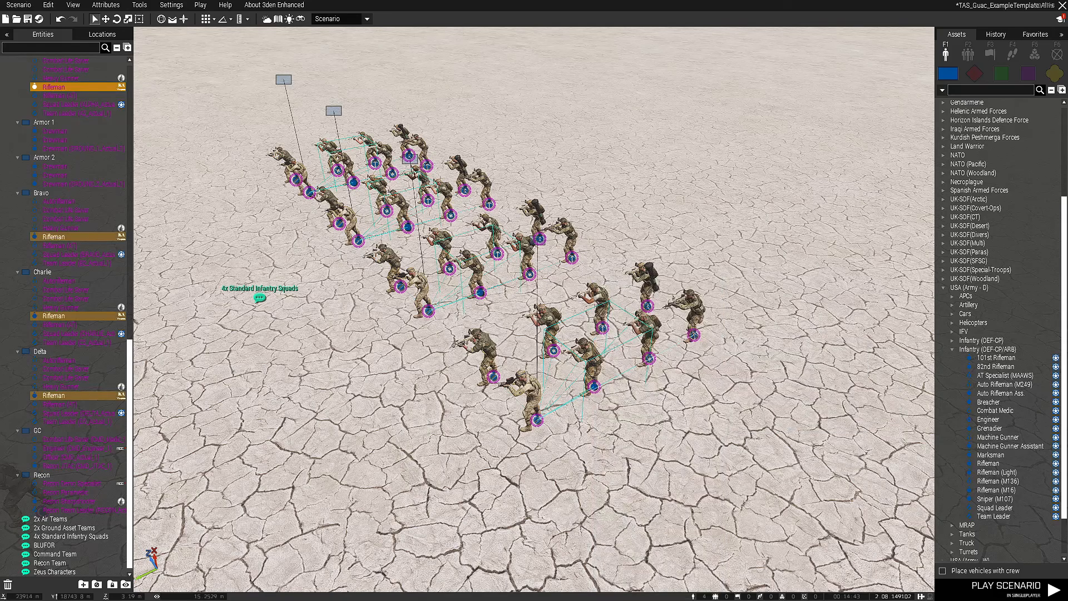
Change the object type of the four selected riflemen to Rifleman from USA (Army - D), Infantry (OEF-CP/ARB)
{"action": "right_click", "coordinate": [595, 387]}
{"action": "left_click", "coordinate": [622, 507]}
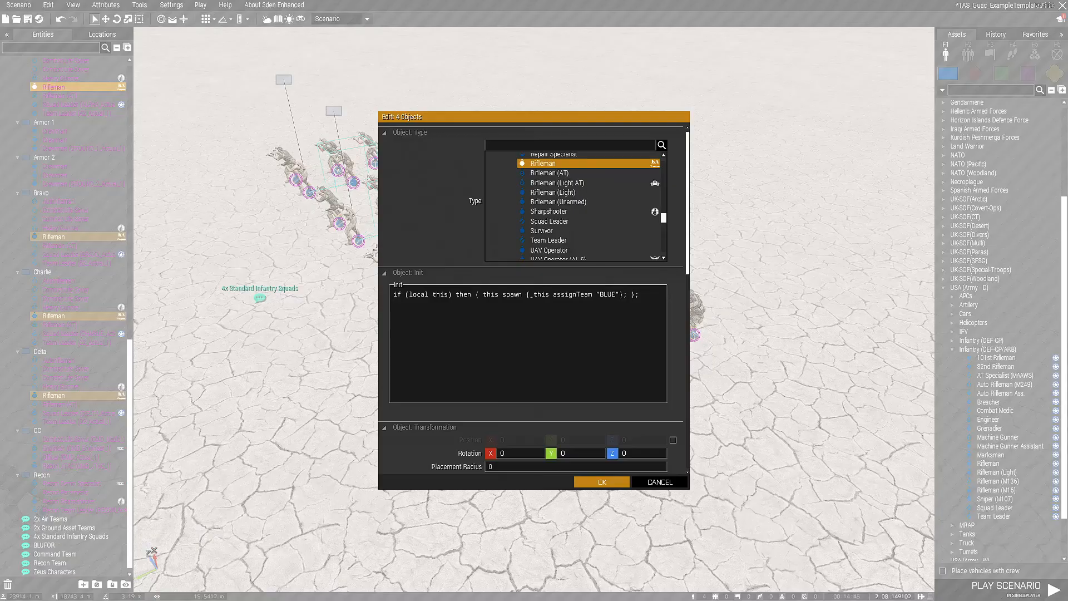
{"action": "scroll", "coordinate": [575, 223], "scroll_direction": "down", "scroll_amount": 4}
{"action": "scroll", "coordinate": [574, 205], "scroll_direction": "up", "scroll_amount": 6}
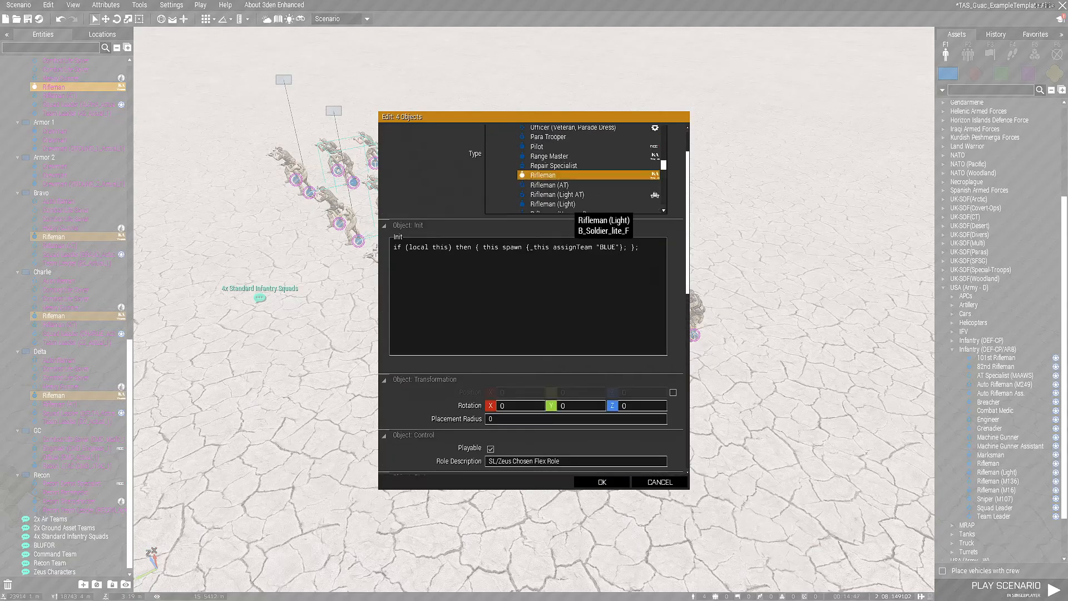
{"action": "scroll", "coordinate": [573, 206], "scroll_direction": "down", "scroll_amount": 10}
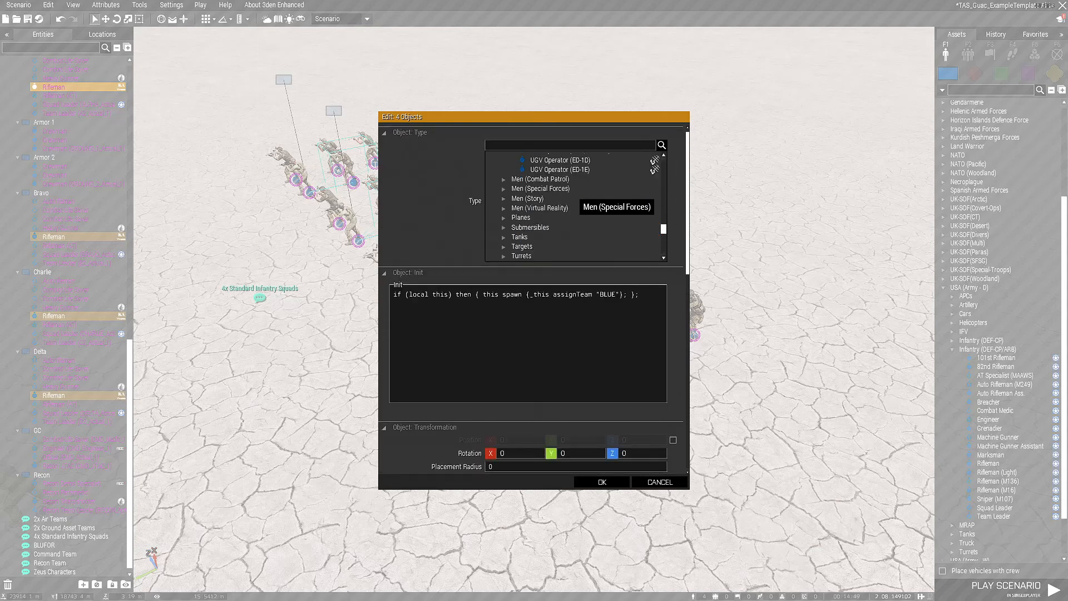
{"action": "scroll", "coordinate": [573, 206], "scroll_direction": "down", "scroll_amount": 2}
{"action": "scroll", "coordinate": [573, 205], "scroll_direction": "up", "scroll_amount": 5}
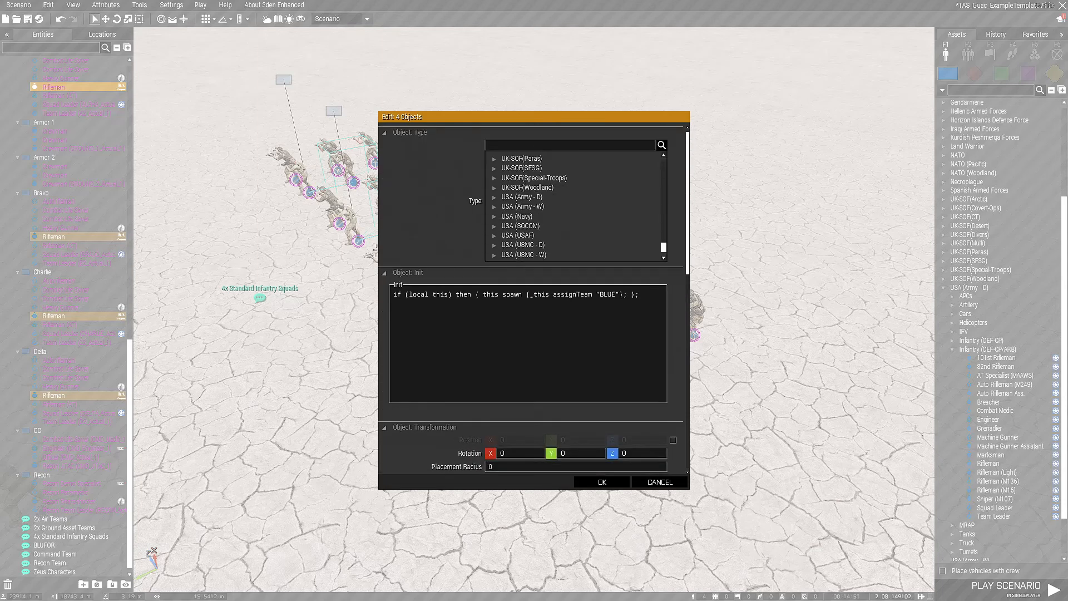
{"action": "left_click", "coordinate": [495, 198]}
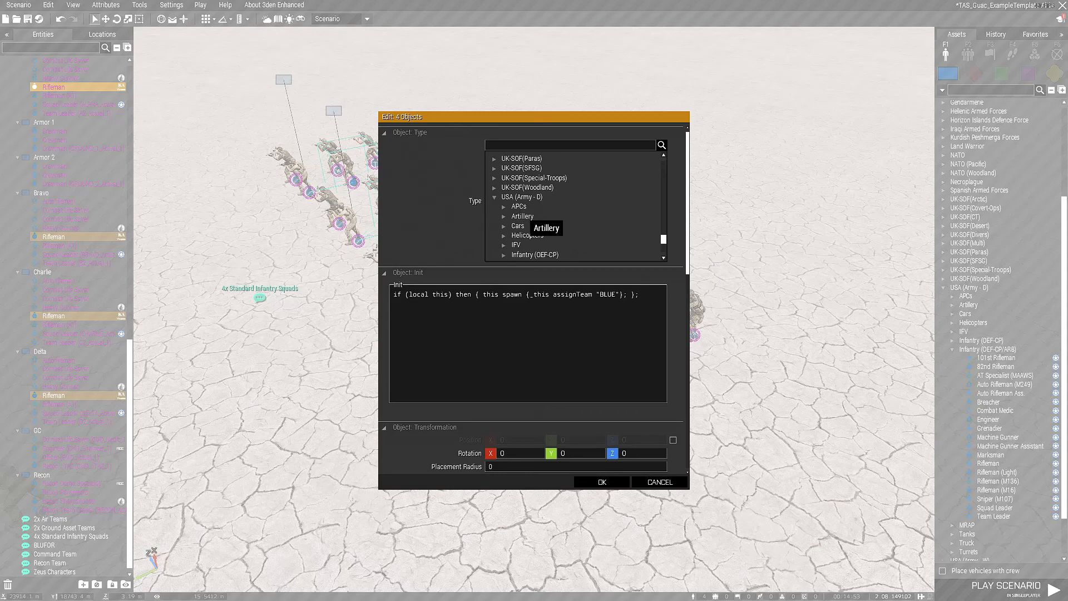
{"action": "scroll", "coordinate": [510, 220], "scroll_direction": "down", "scroll_amount": 2}
{"action": "left_click", "coordinate": [504, 225]}
{"action": "scroll", "coordinate": [561, 224], "scroll_direction": "down", "scroll_amount": 5}
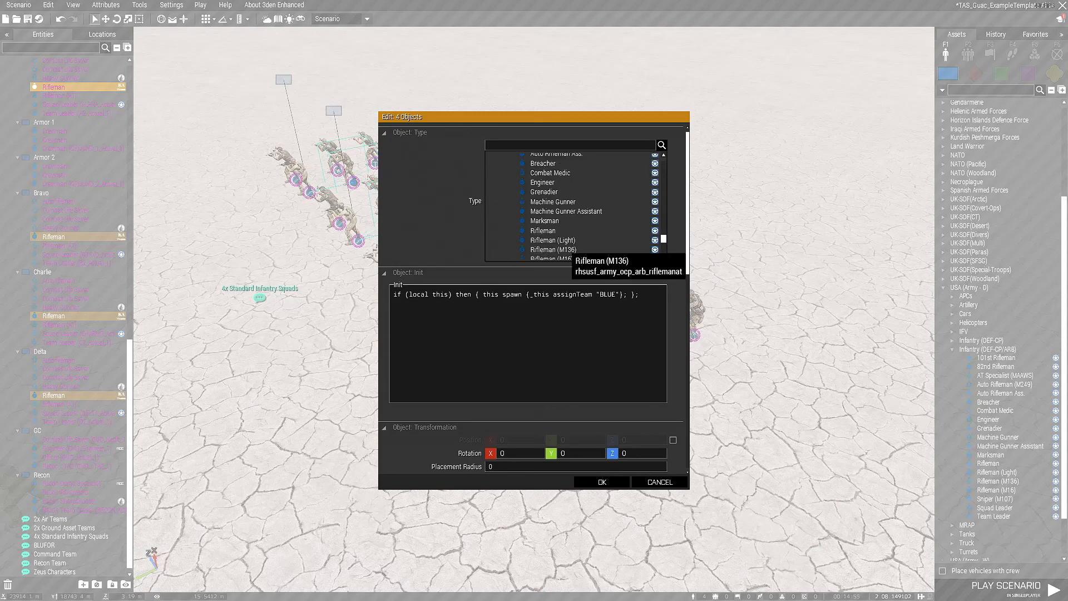
{"action": "left_click", "coordinate": [545, 211]}
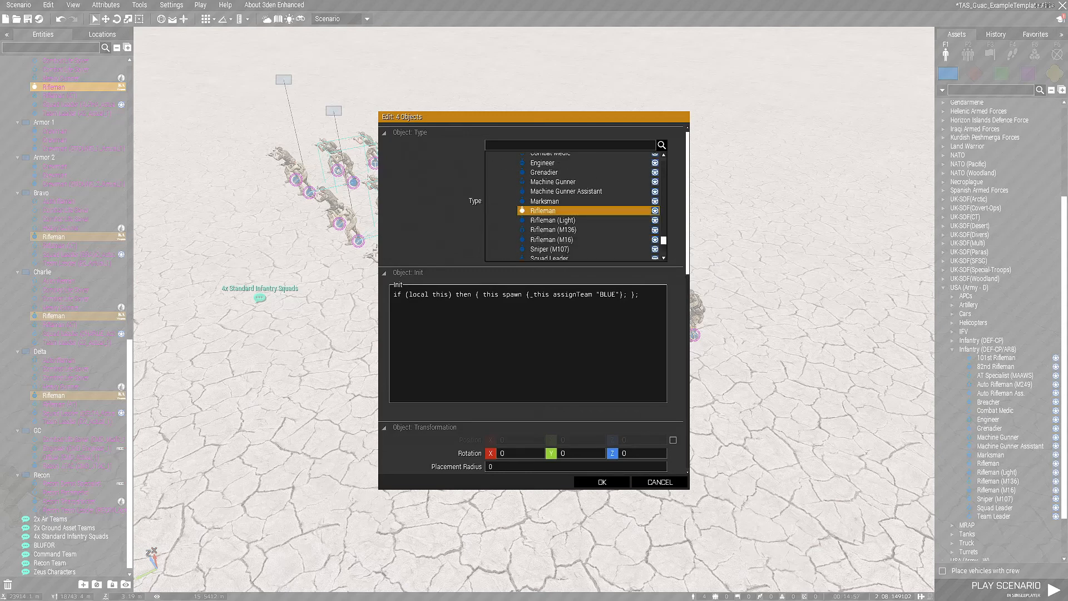
{"action": "left_click", "coordinate": [602, 482]}
Place a Rifleman and a Rifleman (M136) from Infantry (OEF-CP/ARB) on the open ground beside the Alpha squad
{"action": "left_click", "coordinate": [634, 389]}
{"action": "right_click_drag", "start_coordinate": [634, 389], "coordinate": [779, 395]}
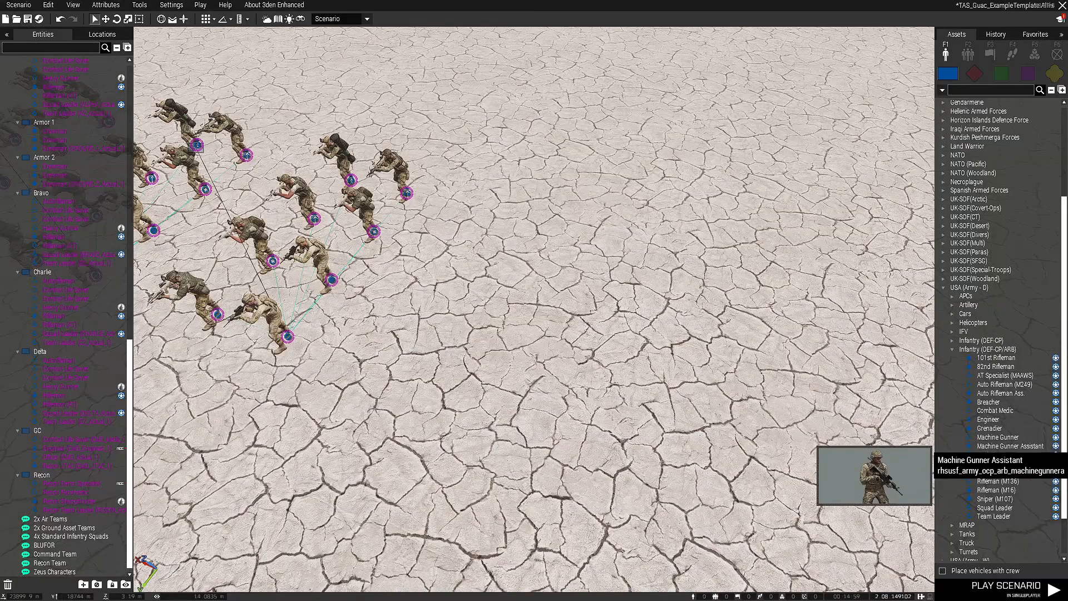
{"action": "left_click", "coordinate": [988, 463]}
{"action": "left_click", "coordinate": [490, 304]}
{"action": "left_click", "coordinate": [997, 481]}
{"action": "left_click", "coordinate": [531, 285]}
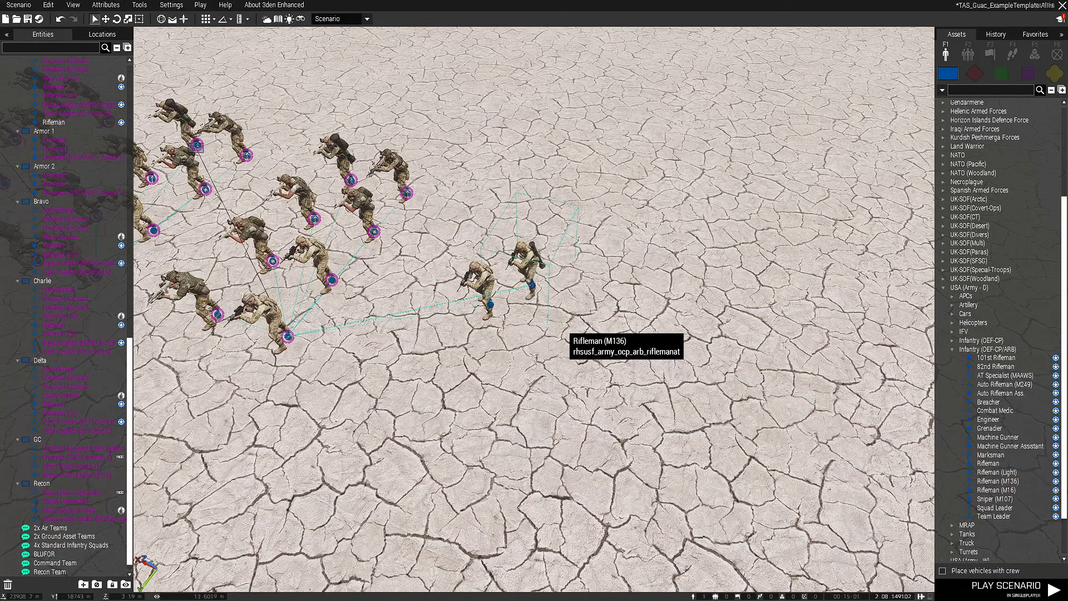
Delete the two newly placed riflemen beside the Alpha squad
{"action": "right_click", "coordinate": [553, 372]}
{"action": "left_click", "coordinate": [439, 251]}
{"action": "left_click_drag", "start_coordinate": [427, 242], "coordinate": [559, 323]}
{"action": "key", "text": "Delete"}
{"action": "right_click_drag", "start_coordinate": [656, 311], "coordinate": [562, 295]}
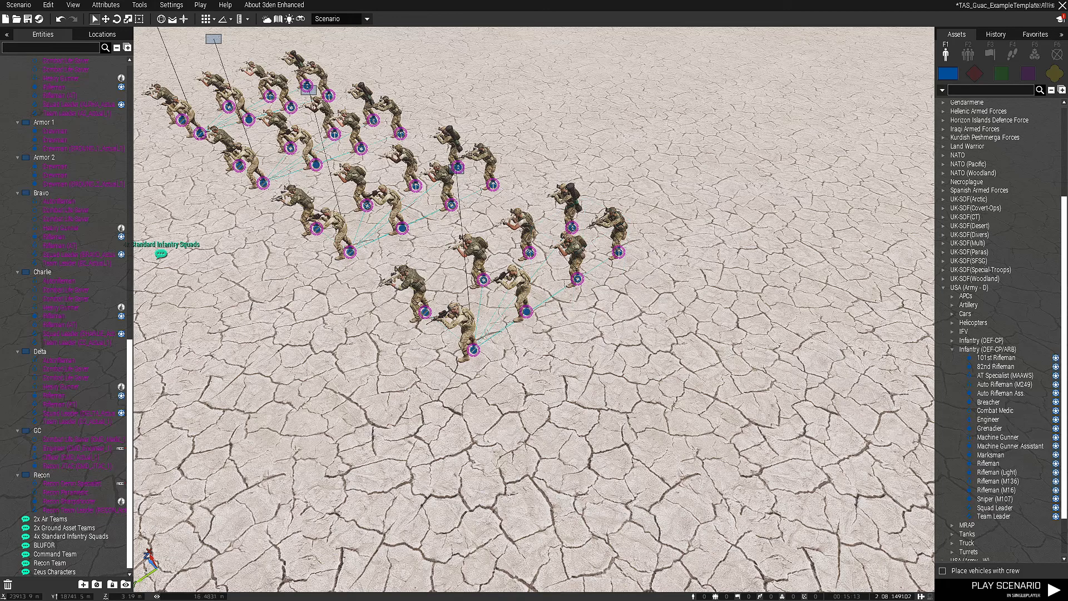
Select all units in view that match the class of an Alpha Combat Life Saver
{"action": "left_click", "coordinate": [577, 278]}
{"action": "left_click", "coordinate": [606, 372]}
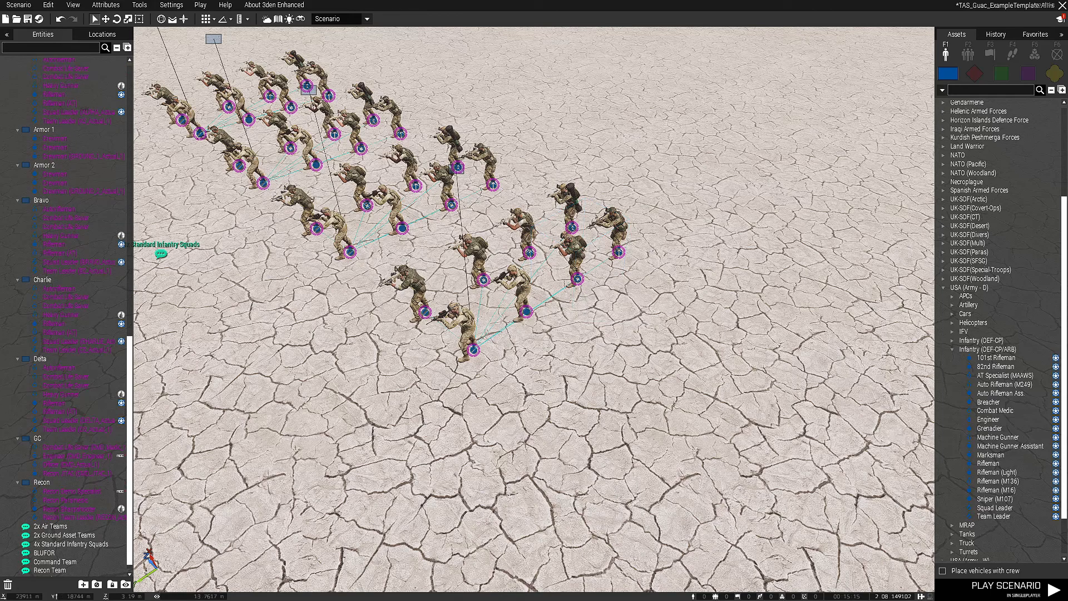
{"action": "left_click", "coordinate": [577, 278]}
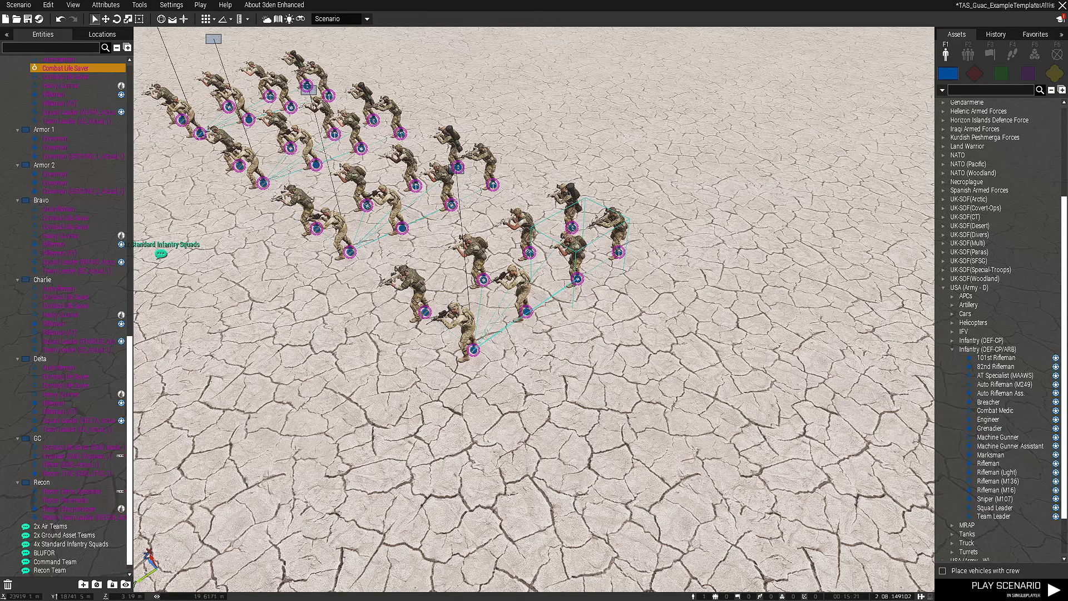
{"action": "key", "text": "w"}
{"action": "key", "text": "a"}
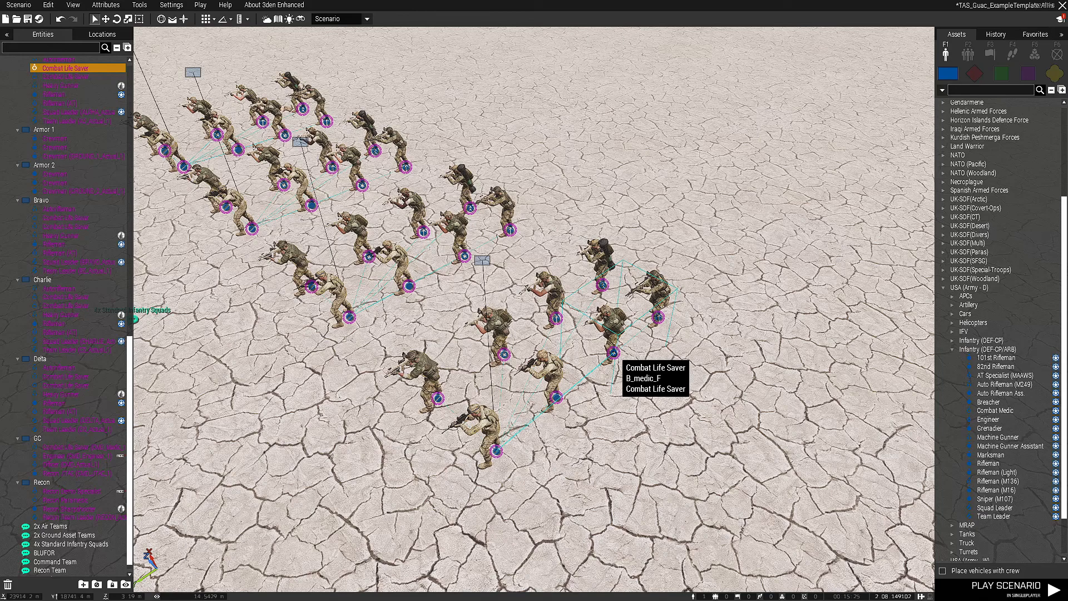
{"action": "right_click", "coordinate": [613, 352]}
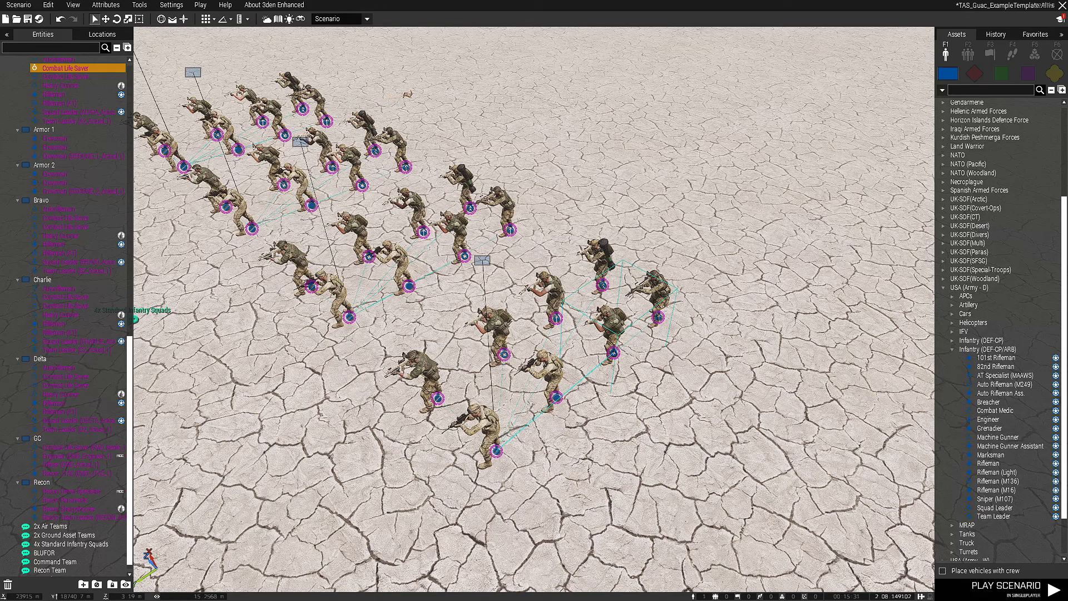
{"action": "right_click", "coordinate": [614, 356]}
{"action": "mouse_move", "coordinate": [645, 345]}
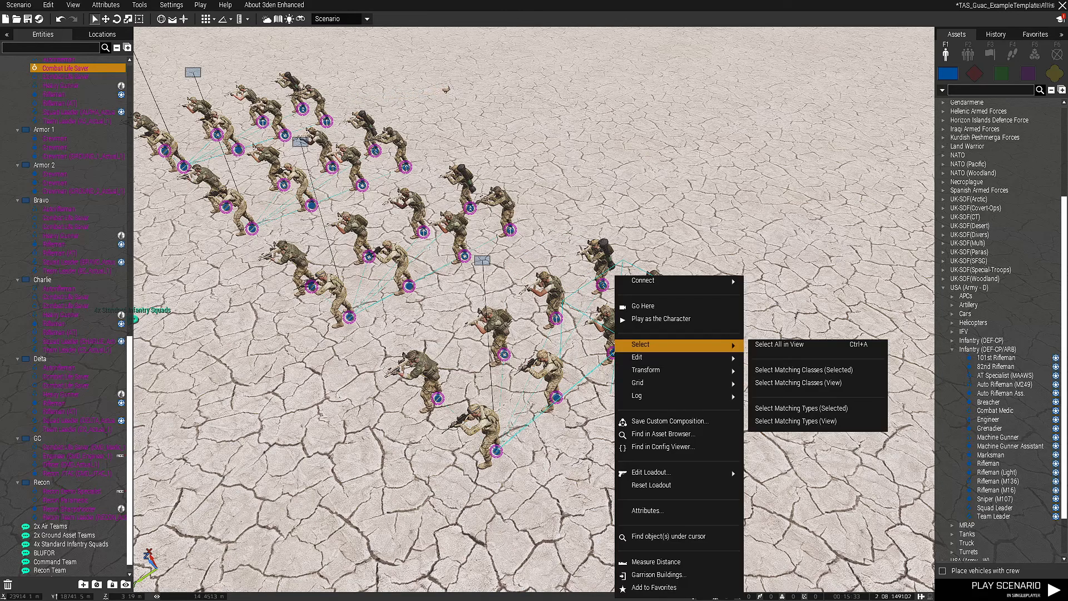
{"action": "left_click", "coordinate": [798, 382]}
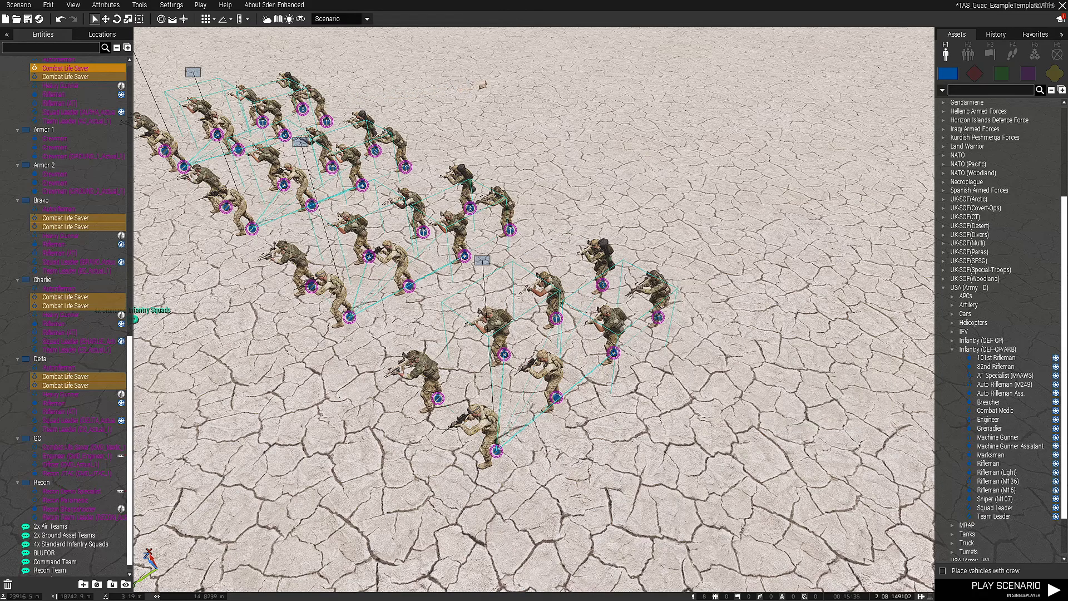
Change one Combat Life Saver in each of the Alpha, Bravo, Charlie and Delta squads to Combat Medic from USA (Army - D), Infantry (OEF-CP/ARB)
{"action": "right_click_drag", "start_coordinate": [504, 355], "coordinate": [460, 321]}
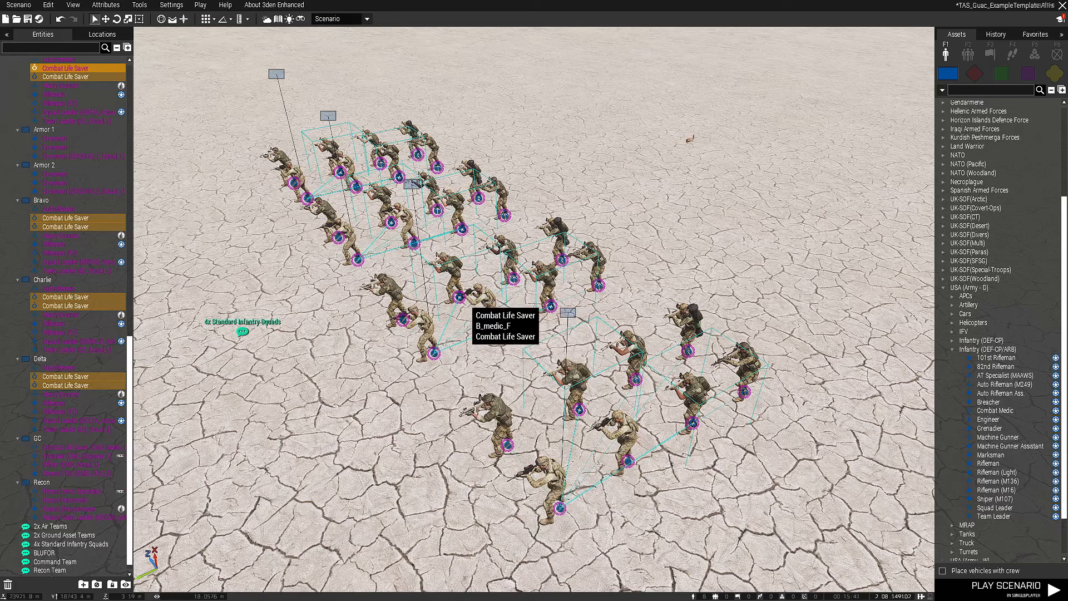
{"action": "left_click", "coordinate": [690, 419]}
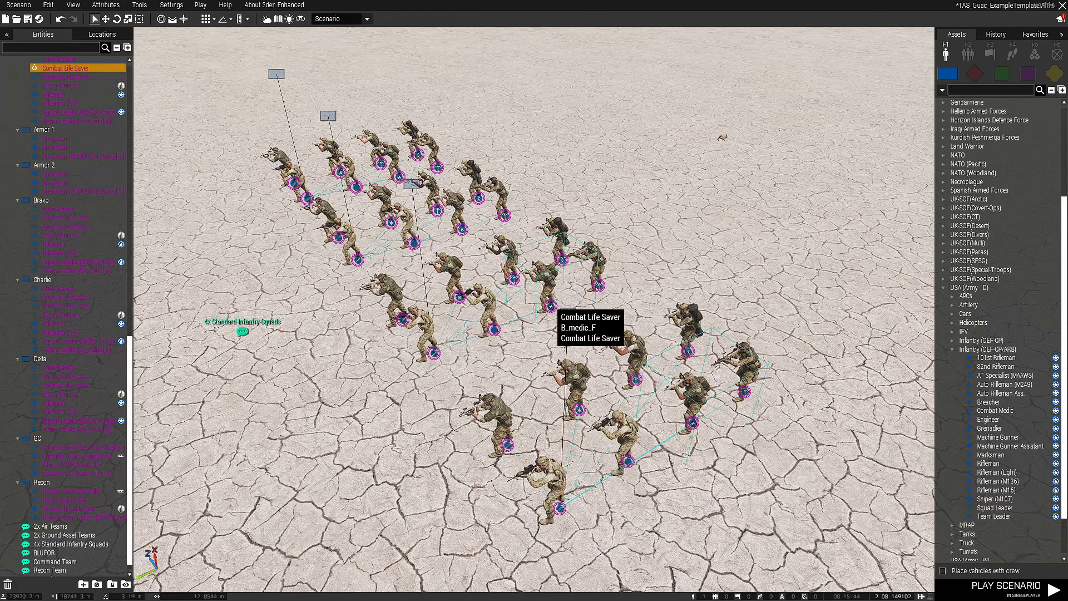
{"action": "left_click", "coordinate": [552, 306], "text": "ctrl"}
{"action": "left_click", "coordinate": [454, 224], "text": "ctrl"}
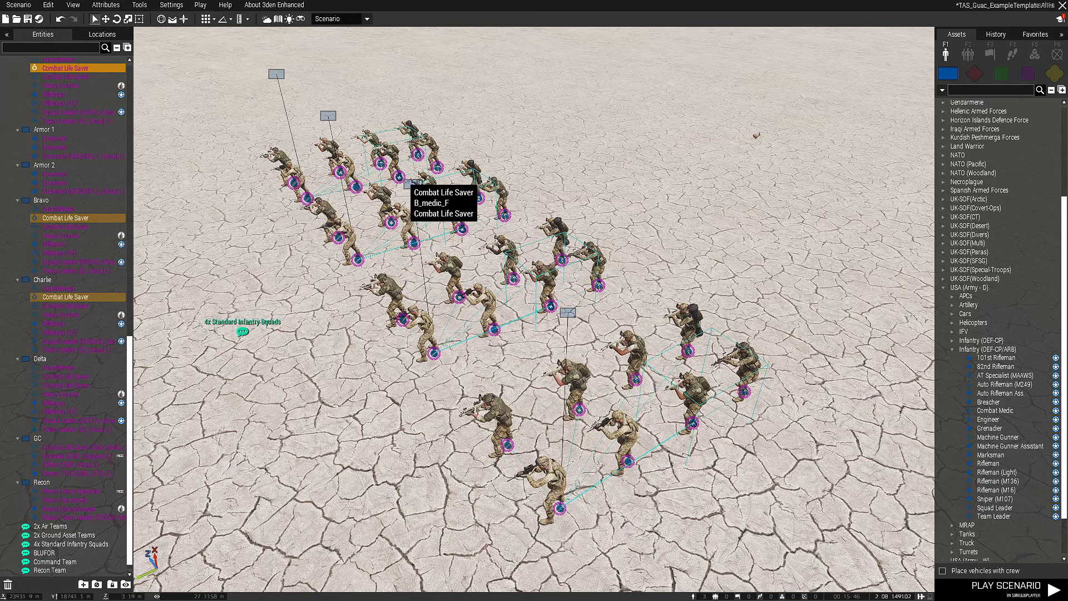
{"action": "left_click", "coordinate": [405, 177], "text": "ctrl"}
{"action": "right_click", "coordinate": [463, 233]}
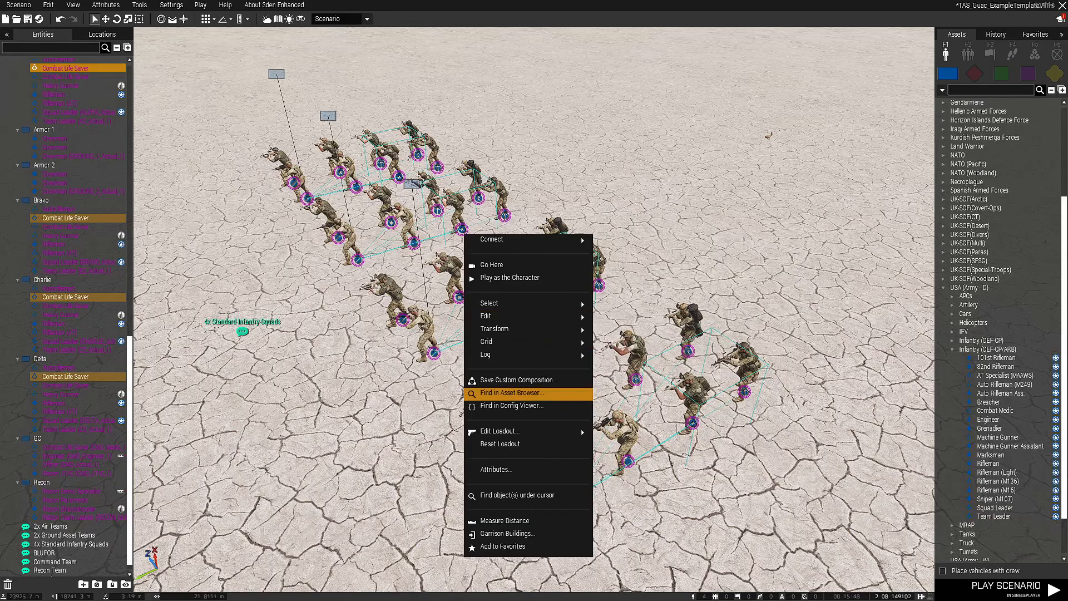
{"action": "left_click", "coordinate": [495, 470]}
{"action": "scroll", "coordinate": [545, 207], "scroll_direction": "up", "scroll_amount": 5}
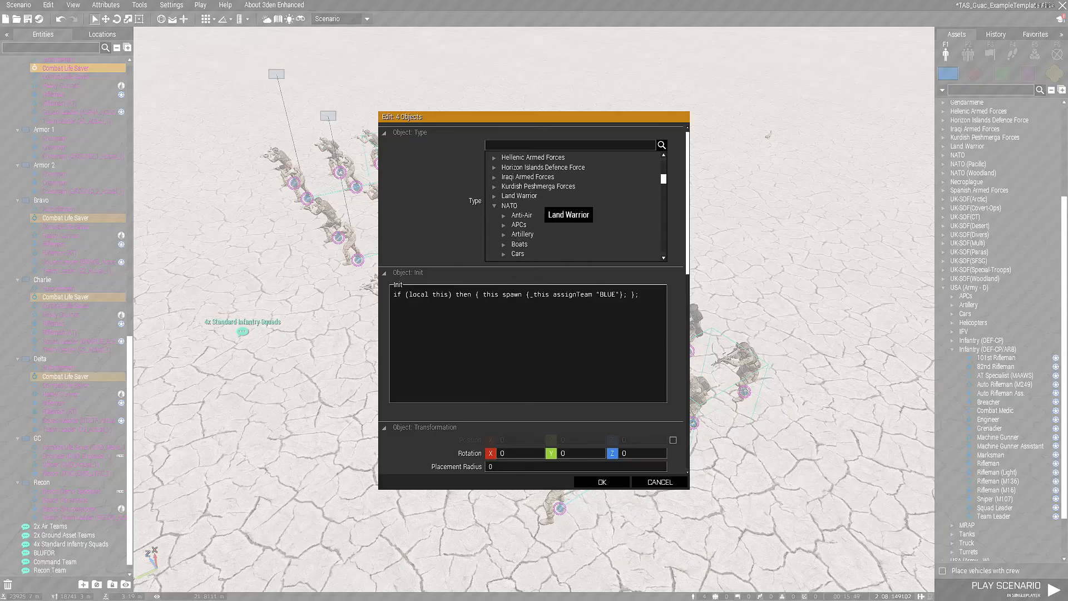
{"action": "scroll", "coordinate": [572, 202], "scroll_direction": "down", "scroll_amount": 8}
{"action": "scroll", "coordinate": [568, 195], "scroll_direction": "down", "scroll_amount": 10}
{"action": "scroll", "coordinate": [469, 191], "scroll_direction": "up", "scroll_amount": 2}
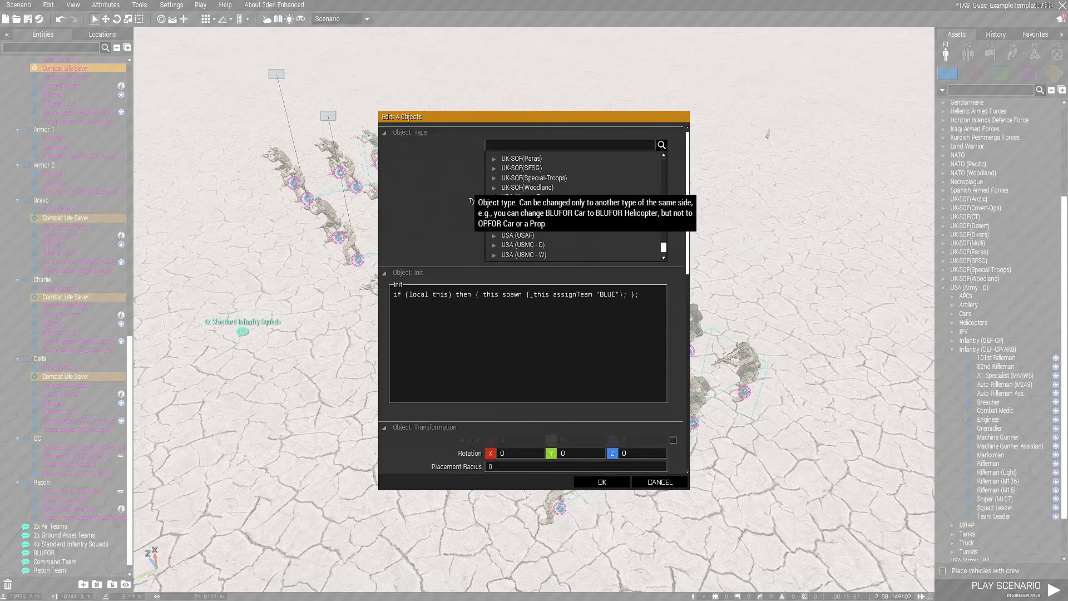
{"action": "left_click", "coordinate": [495, 198]}
{"action": "scroll", "coordinate": [514, 200], "scroll_direction": "down", "scroll_amount": 2}
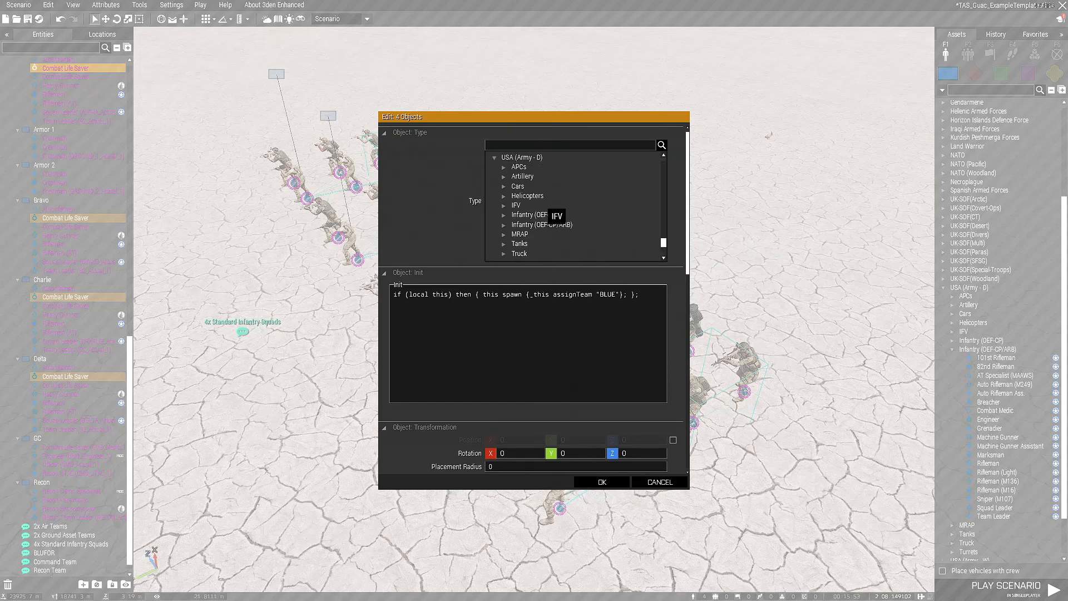
{"action": "left_click", "coordinate": [505, 225]}
{"action": "scroll", "coordinate": [578, 212], "scroll_direction": "down", "scroll_amount": 3}
{"action": "scroll", "coordinate": [584, 222], "scroll_direction": "down", "scroll_amount": 2}
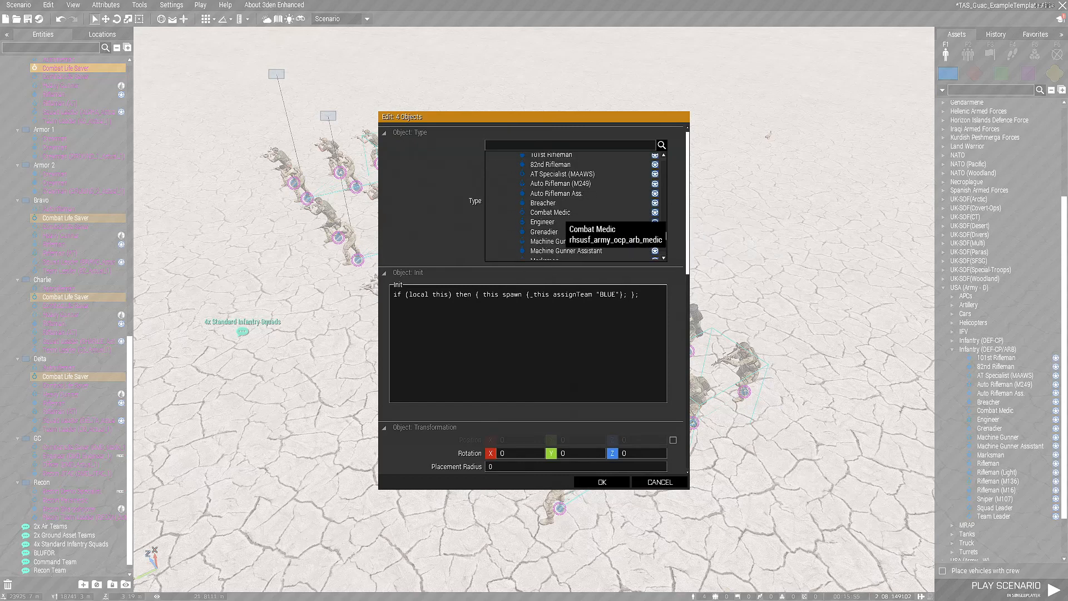
{"action": "left_click", "coordinate": [556, 211]}
{"action": "left_click", "coordinate": [603, 482]}
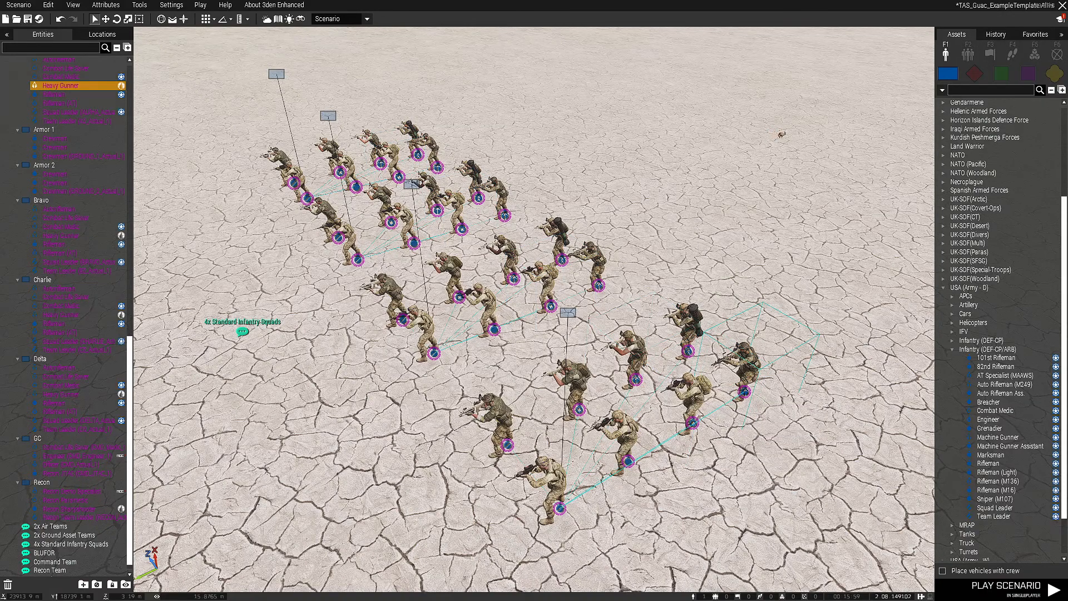
Change the Heavy Gunners of all four infantry squads to Machine Gunner from USA (Army - D), Infantry (OEF-CP/ARB)
{"action": "right_click", "coordinate": [738, 391]}
{"action": "key", "text": "Escape"}
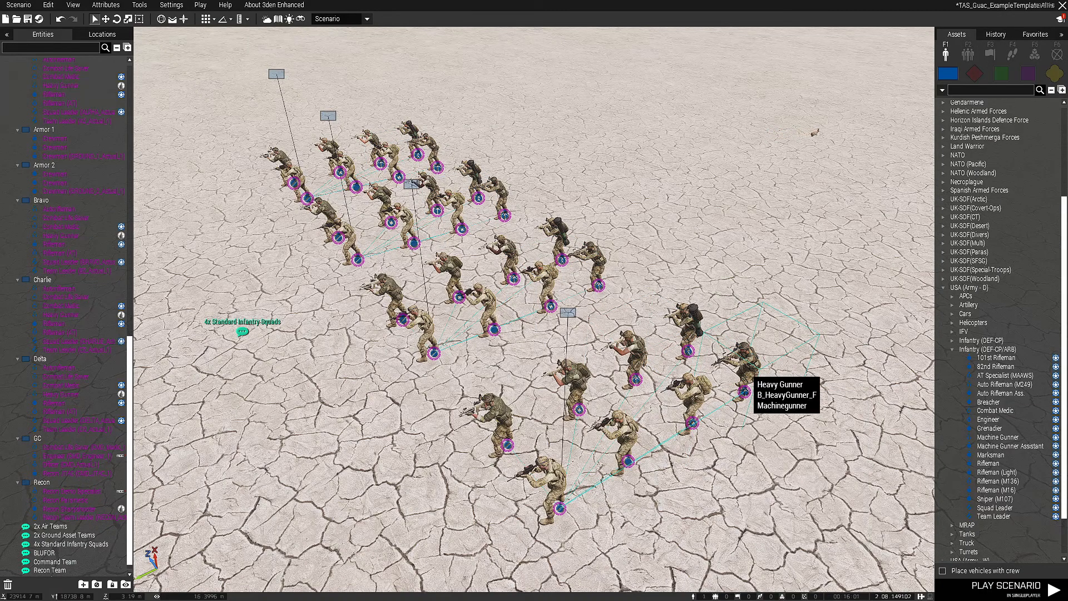
{"action": "right_click", "coordinate": [744, 353]}
{"action": "mouse_move", "coordinate": [770, 345]}
{"action": "left_click", "coordinate": [653, 369]}
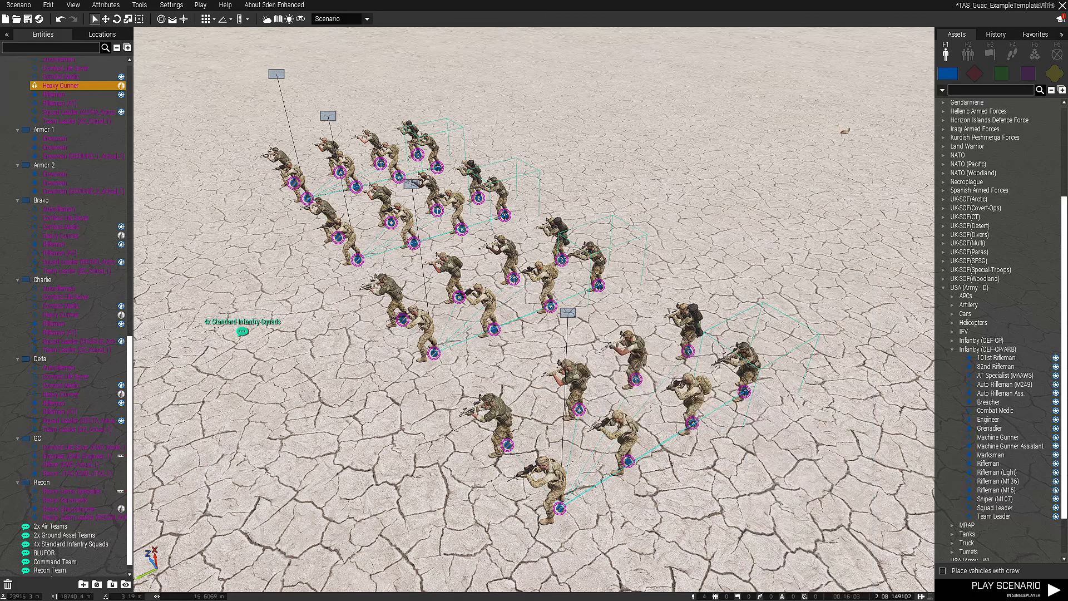
{"action": "right_click", "coordinate": [742, 392]}
{"action": "left_click", "coordinate": [772, 510]}
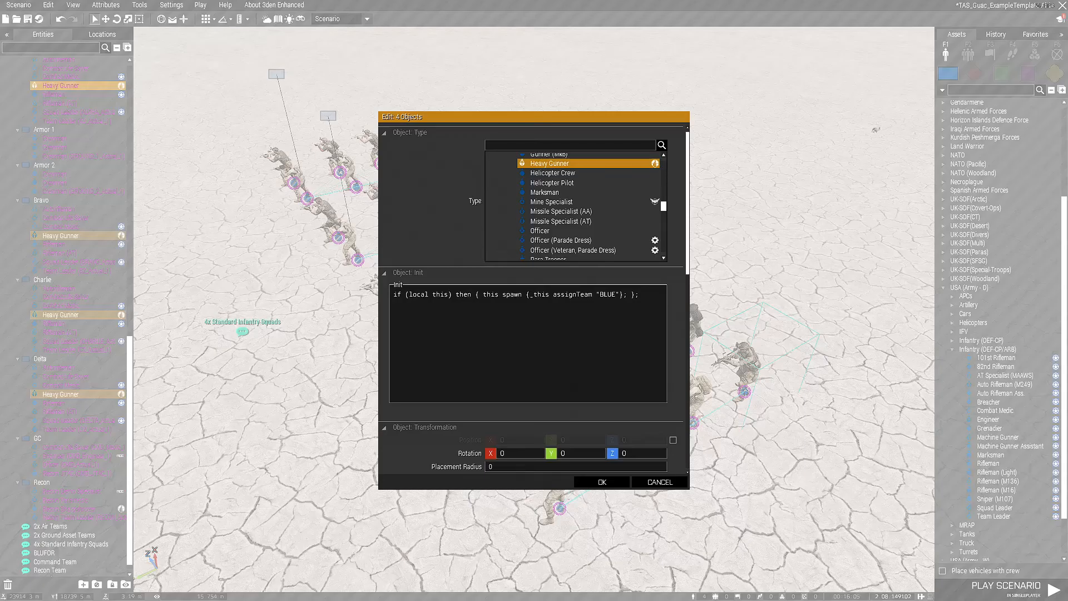
{"action": "scroll", "coordinate": [534, 278], "scroll_direction": "down", "scroll_amount": 3}
{"action": "scroll", "coordinate": [556, 222], "scroll_direction": "up", "scroll_amount": 3}
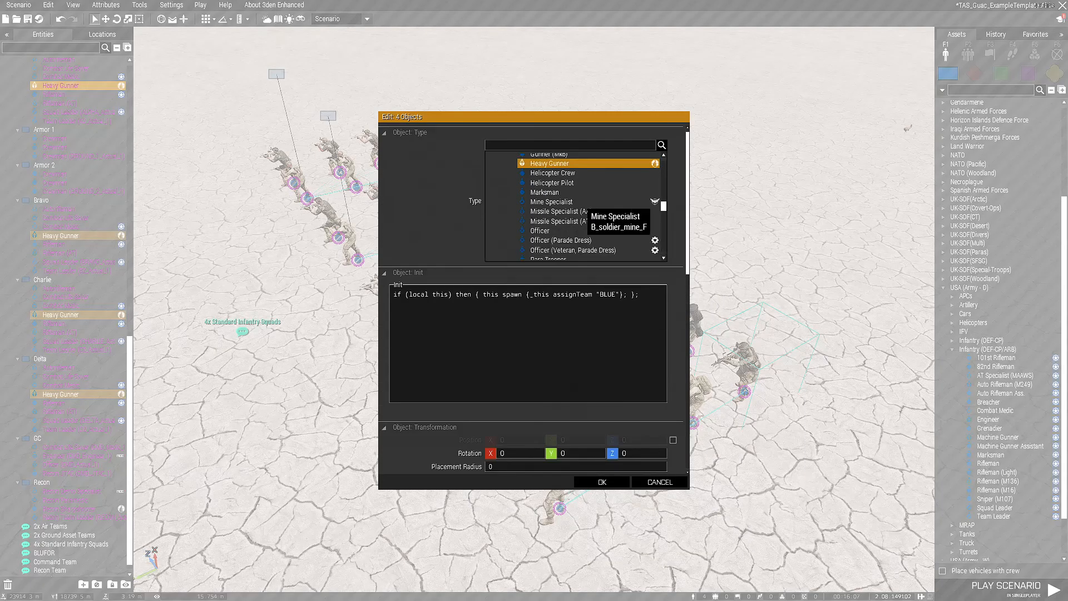
{"action": "scroll", "coordinate": [654, 202], "scroll_direction": "down", "scroll_amount": 8}
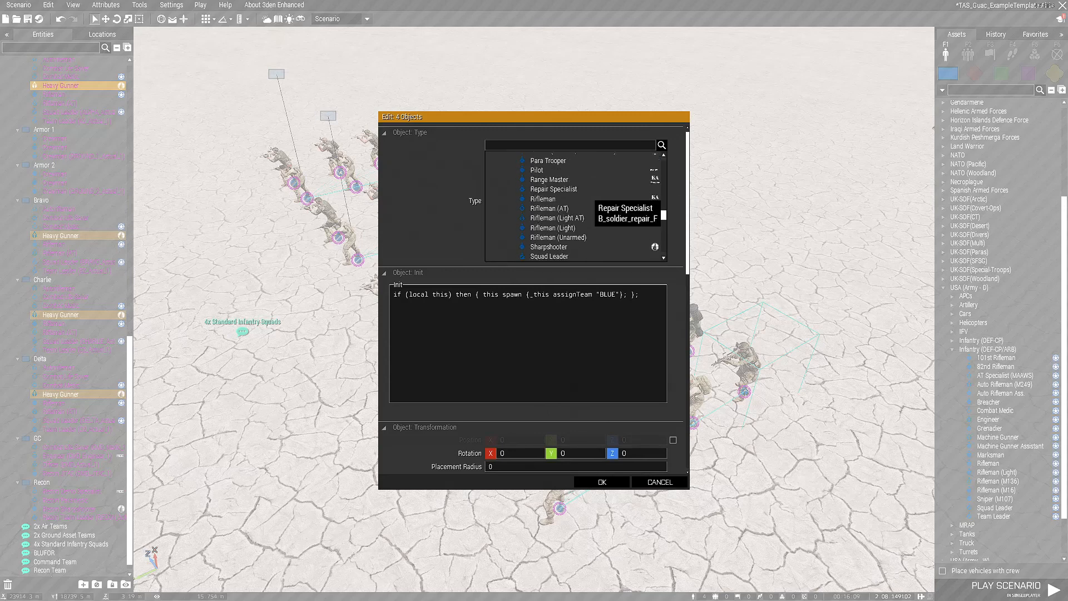
{"action": "scroll", "coordinate": [598, 216], "scroll_direction": "down", "scroll_amount": 10}
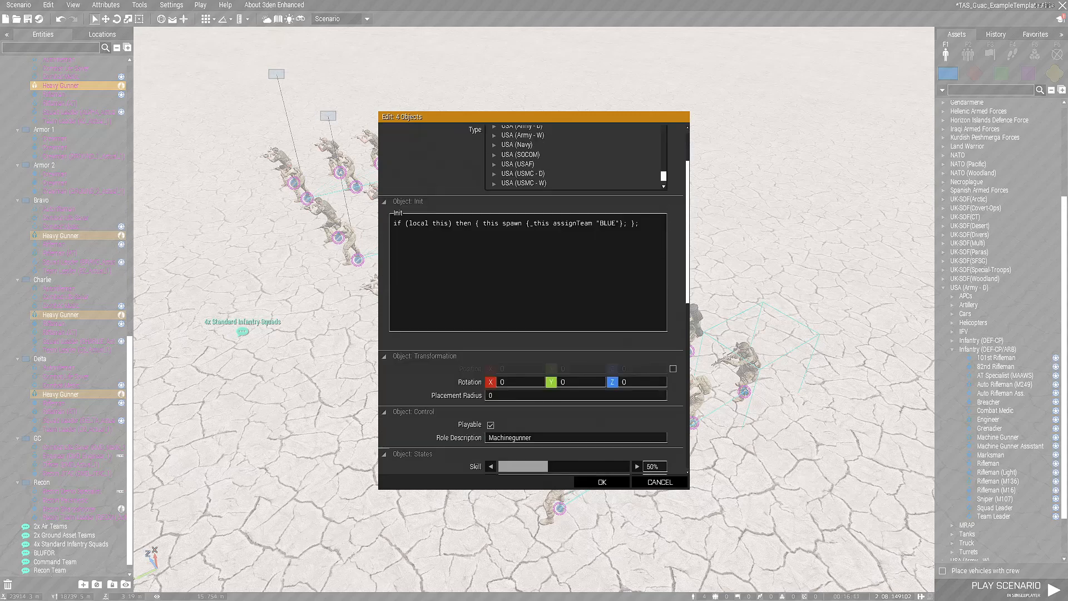
{"action": "scroll", "coordinate": [597, 216], "scroll_direction": "up", "scroll_amount": 3}
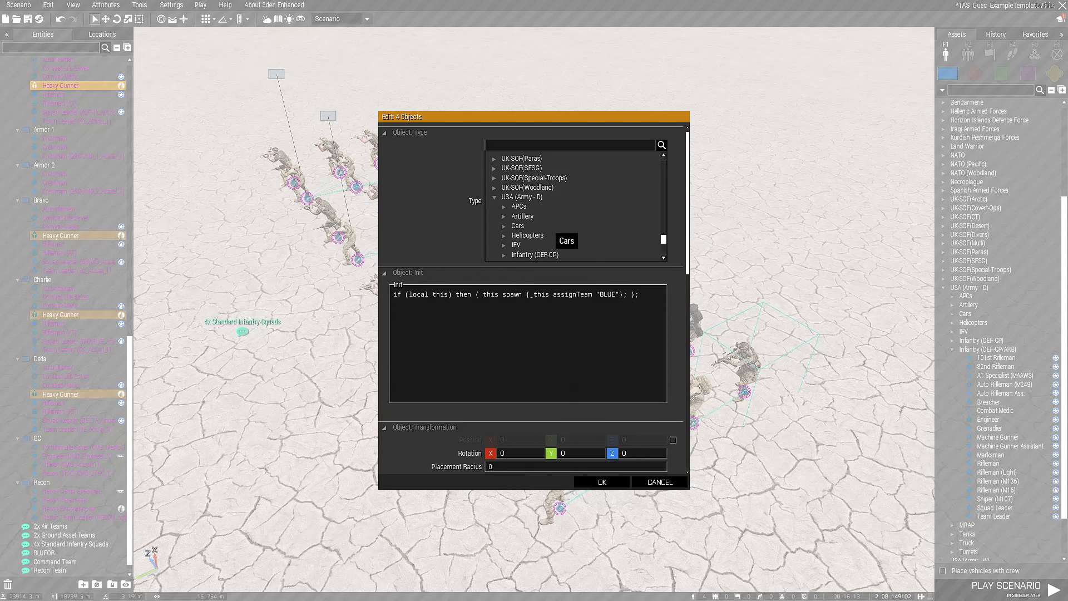
{"action": "scroll", "coordinate": [539, 227], "scroll_direction": "down", "scroll_amount": 2}
{"action": "left_click", "coordinate": [504, 224]}
{"action": "scroll", "coordinate": [583, 204], "scroll_direction": "down", "scroll_amount": 4}
{"action": "scroll", "coordinate": [584, 205], "scroll_direction": "down", "scroll_amount": 2}
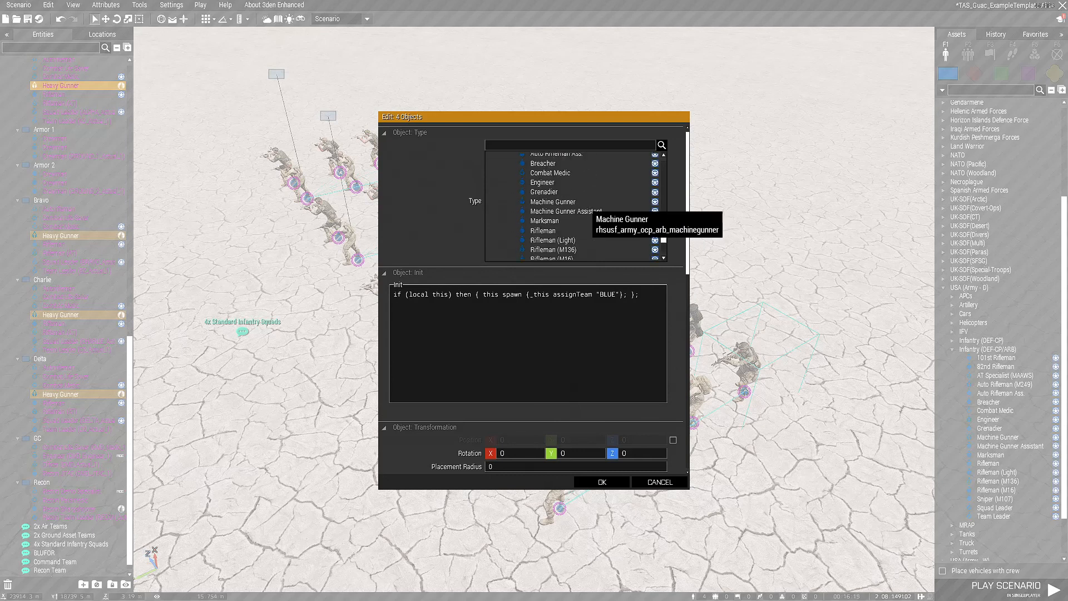
{"action": "left_click", "coordinate": [583, 201]}
{"action": "left_click", "coordinate": [602, 482]}
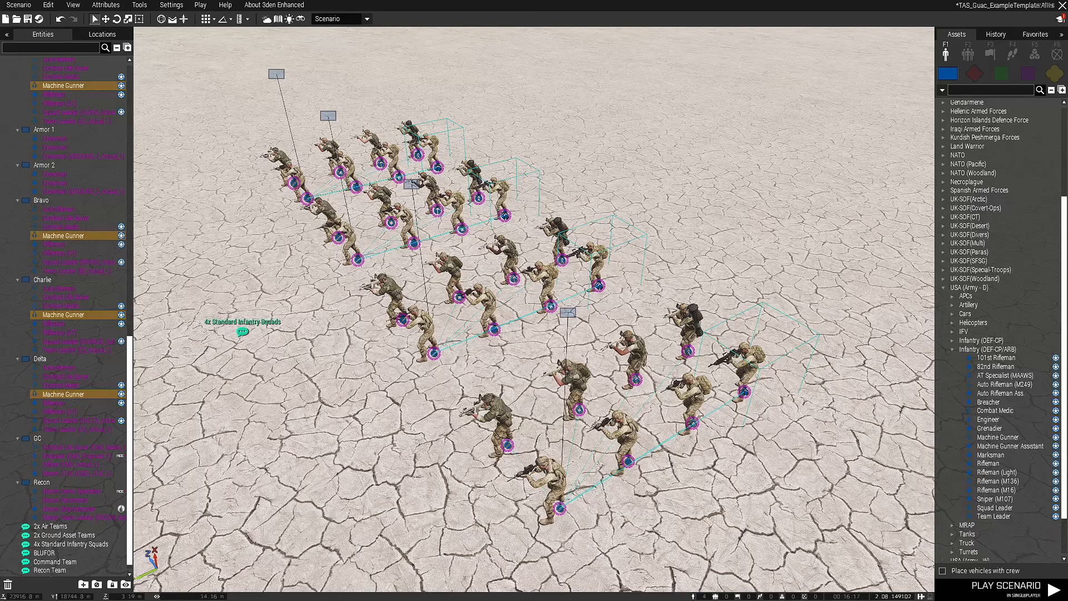
Examine the Alpha squad's team leader, remaining Combat Life Saver, Rifleman (AT) and squad leader
{"action": "right_click", "coordinate": [505, 444]}
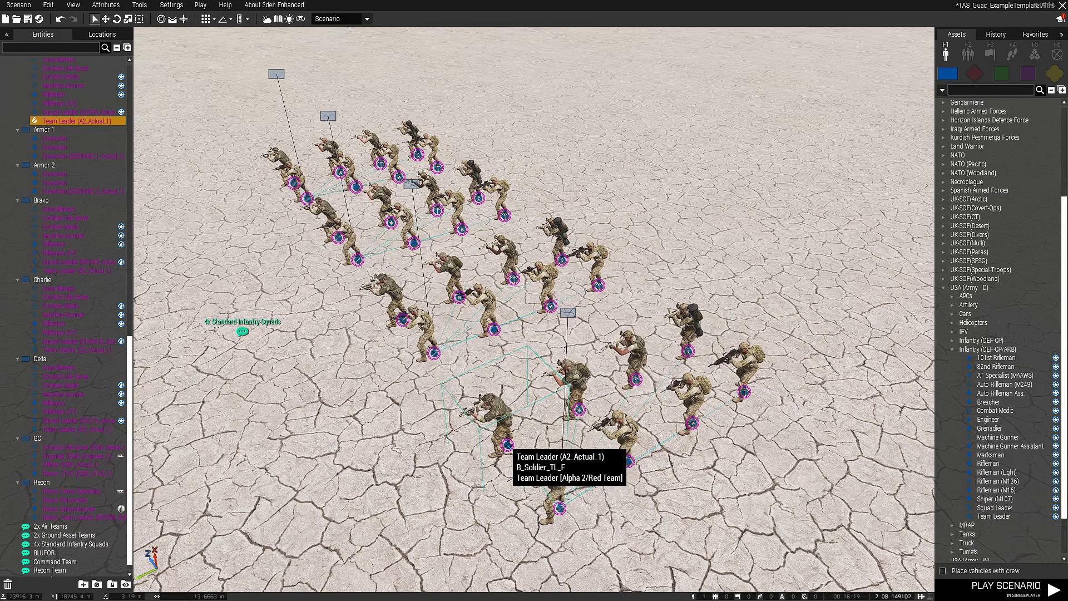
{"action": "left_click", "coordinate": [504, 443]}
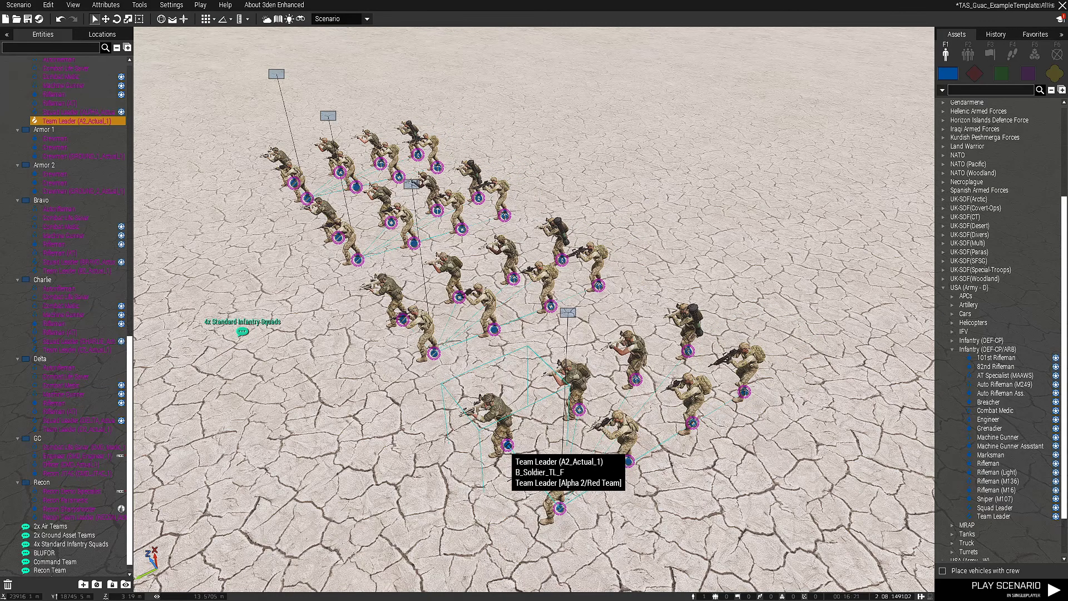
{"action": "left_click", "coordinate": [579, 411]}
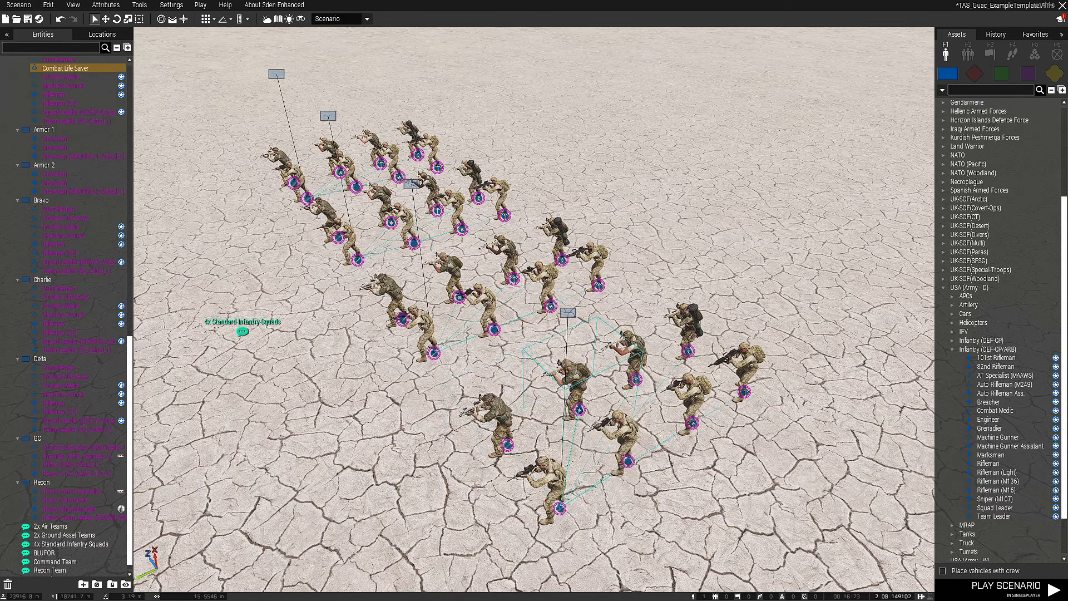
{"action": "left_click", "coordinate": [637, 379]}
{"action": "left_click", "coordinate": [695, 361]}
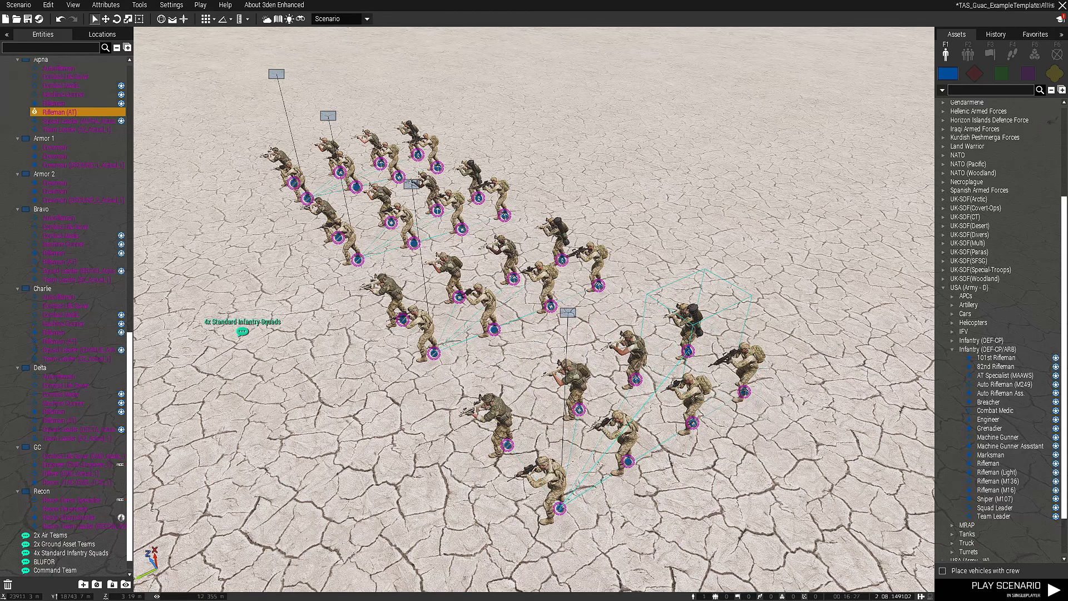
{"action": "left_click", "coordinate": [739, 556]}
{"action": "right_click_drag", "start_coordinate": [740, 557], "coordinate": [667, 579]}
{"action": "key", "text": "s"}
{"action": "left_click", "coordinate": [563, 176]}
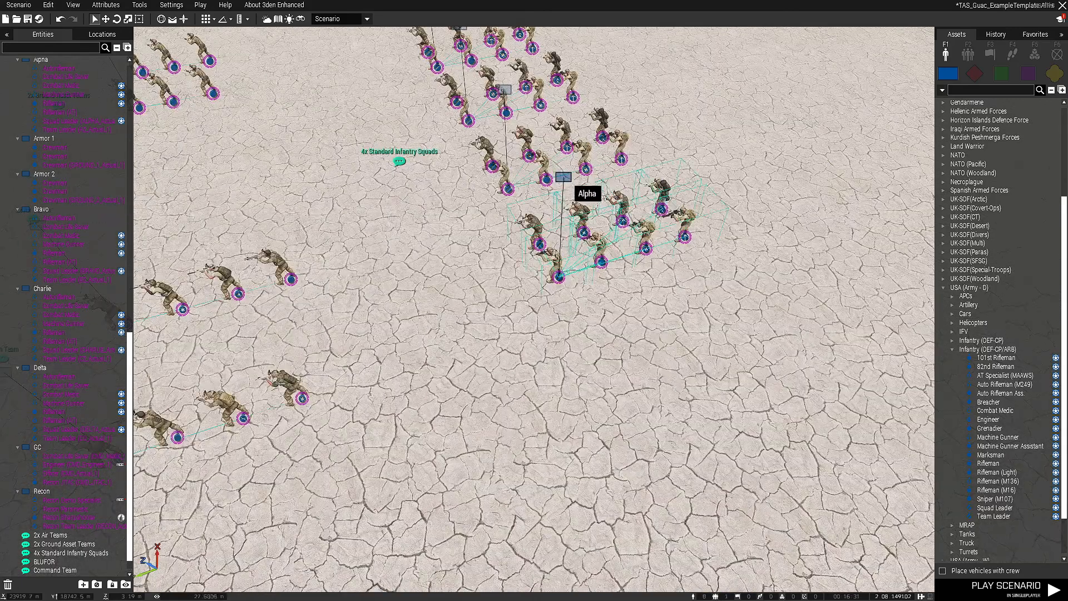
{"action": "left_click", "coordinate": [557, 297]}
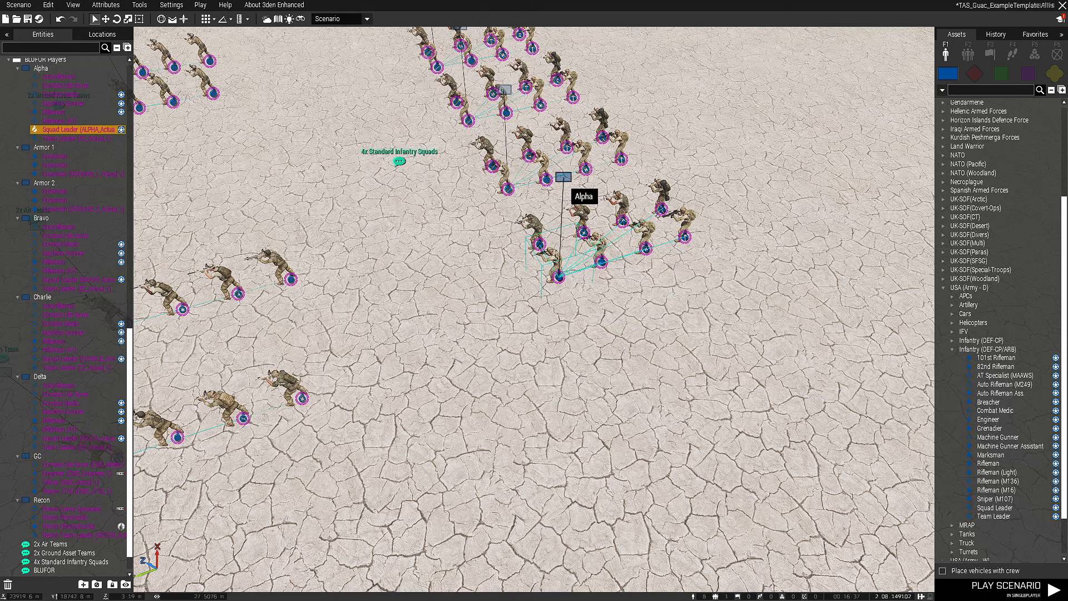
{"action": "left_click", "coordinate": [563, 177]}
Examine the GC and Recon team members and the spawn area with its arsenals, repair zone and respawn markers
{"action": "left_click_drag", "start_coordinate": [558, 277], "coordinate": [572, 296]}
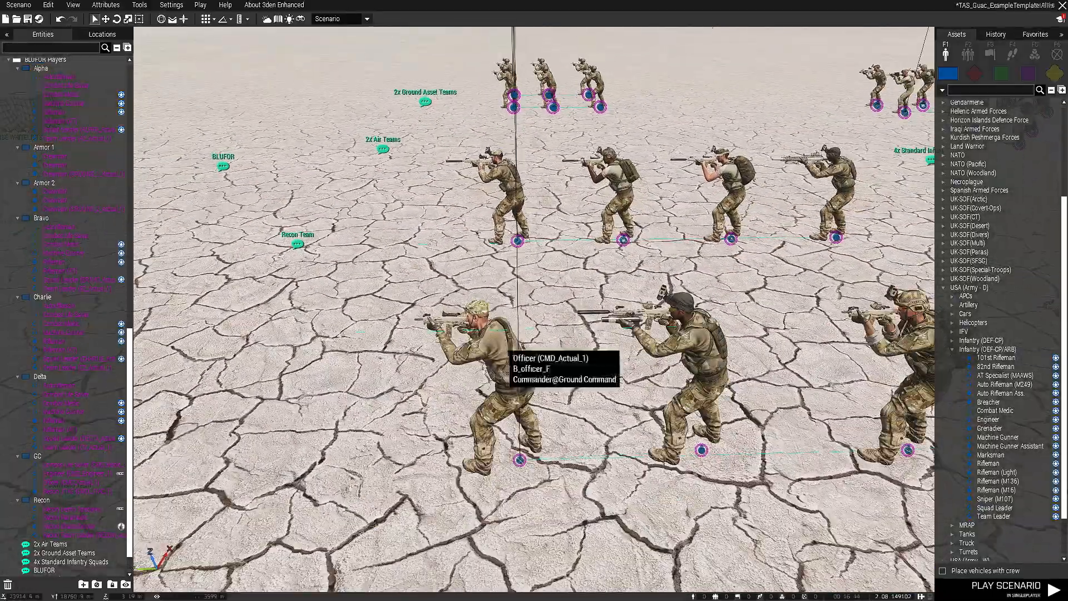
{"action": "right_click_drag", "start_coordinate": [505, 347], "coordinate": [623, 342]}
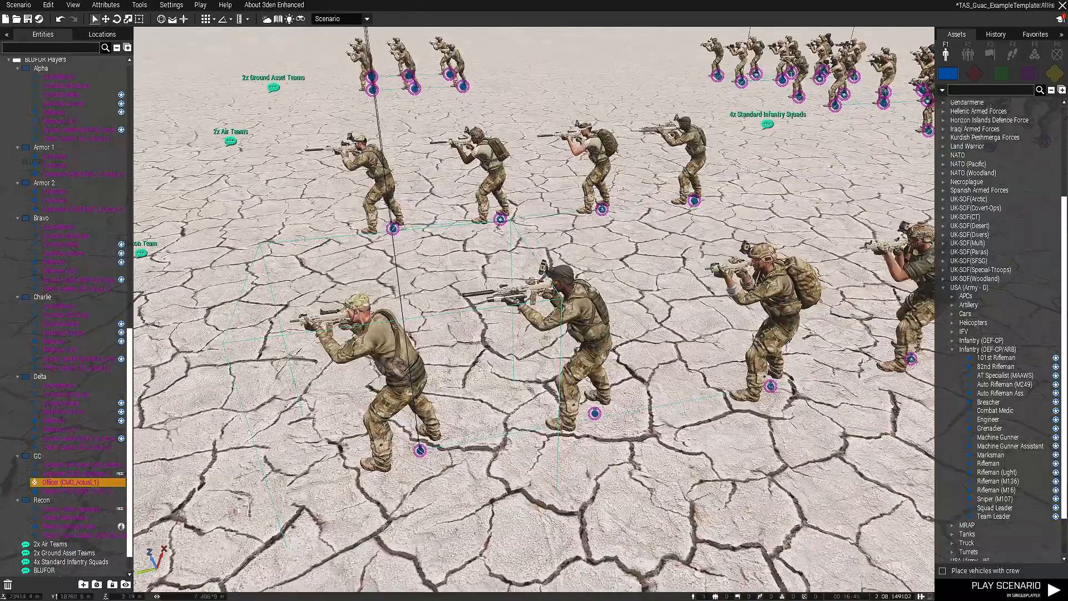
{"action": "key", "text": "w"}
{"action": "key", "text": "a"}
{"action": "right_click_drag", "start_coordinate": [565, 312], "coordinate": [573, 356]}
{"action": "key", "text": "w"}
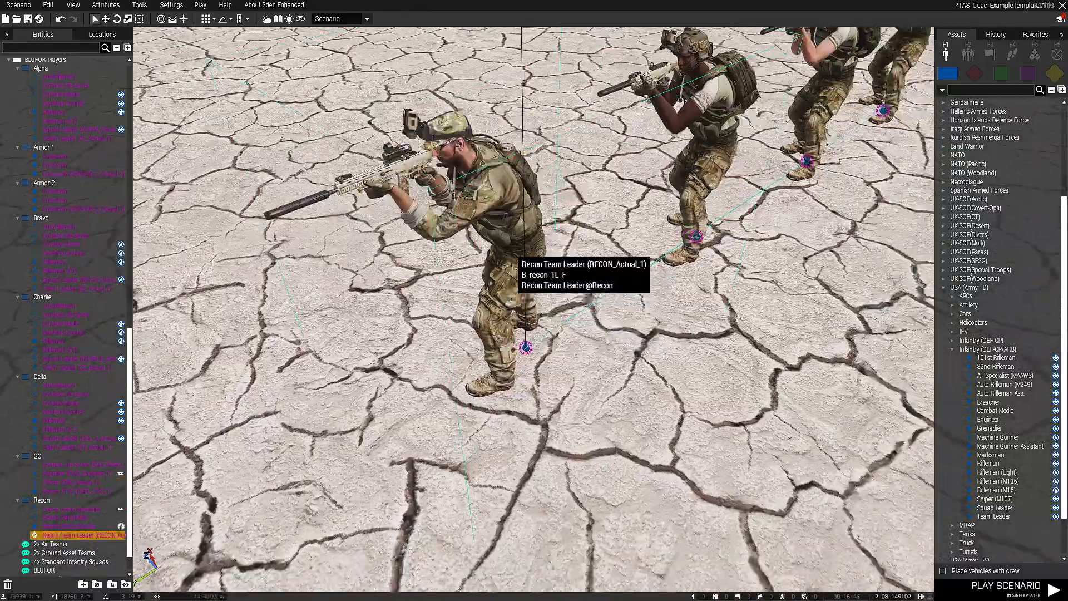
{"action": "right_click", "coordinate": [510, 250]}
{"action": "left_click", "coordinate": [526, 485]}
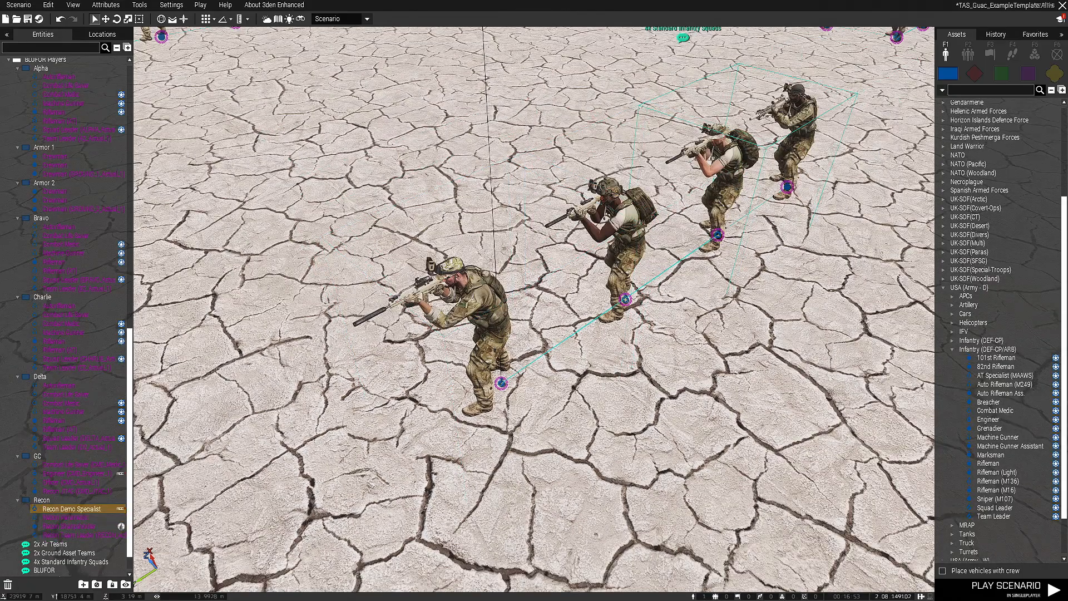
{"action": "scroll", "coordinate": [804, 120], "scroll_direction": "down", "scroll_amount": 5}
{"action": "right_click_drag", "start_coordinate": [805, 120], "coordinate": [723, 122]}
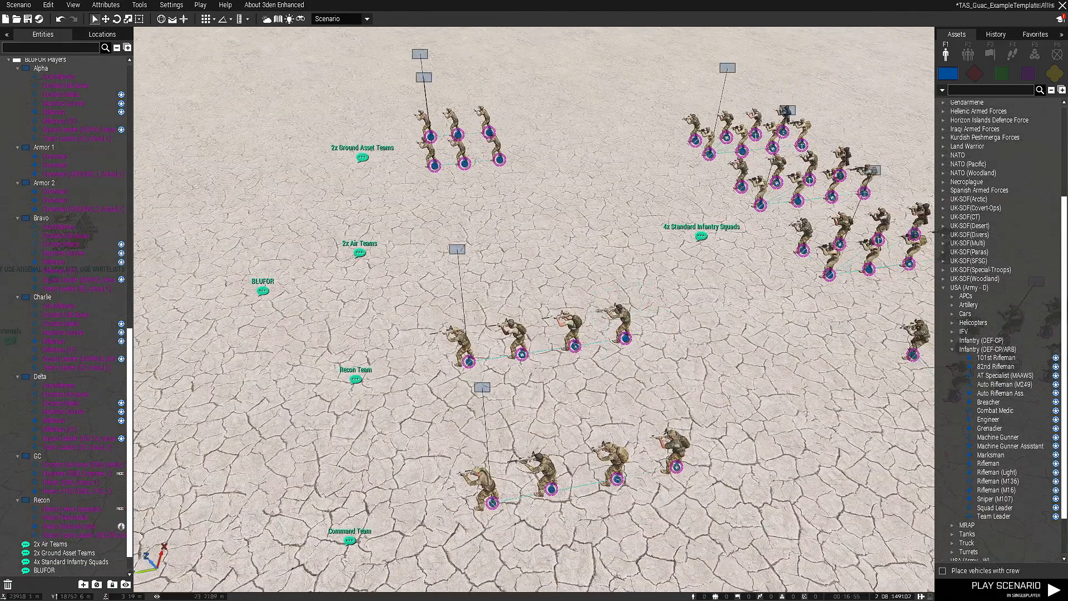
{"action": "right_click_drag", "start_coordinate": [690, 336], "coordinate": [661, 367]}
{"action": "scroll", "coordinate": [690, 335], "scroll_direction": "down", "scroll_amount": 3}
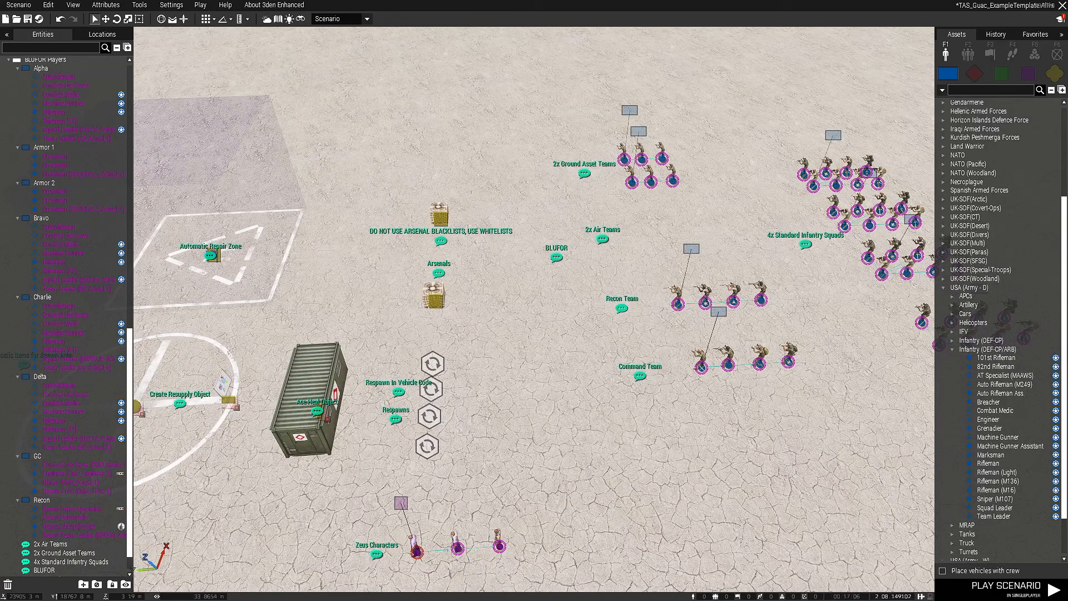
{"action": "right_click_drag", "start_coordinate": [661, 367], "coordinate": [509, 330]}
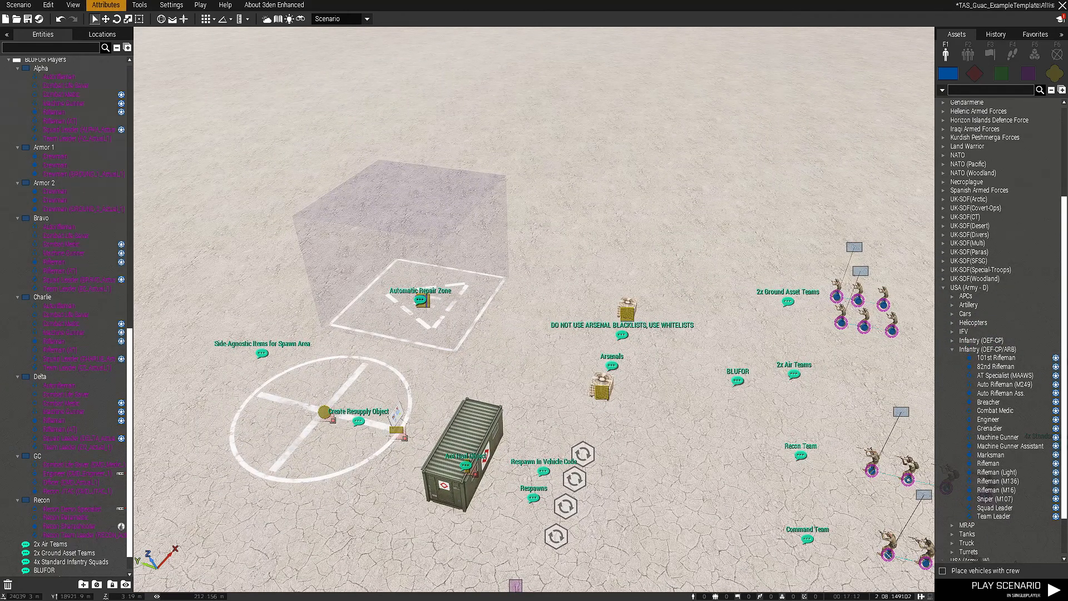
Review the scenario's multiplayer attributes, including the respawn settings, and close them without saving
{"action": "left_click", "coordinate": [106, 5]}
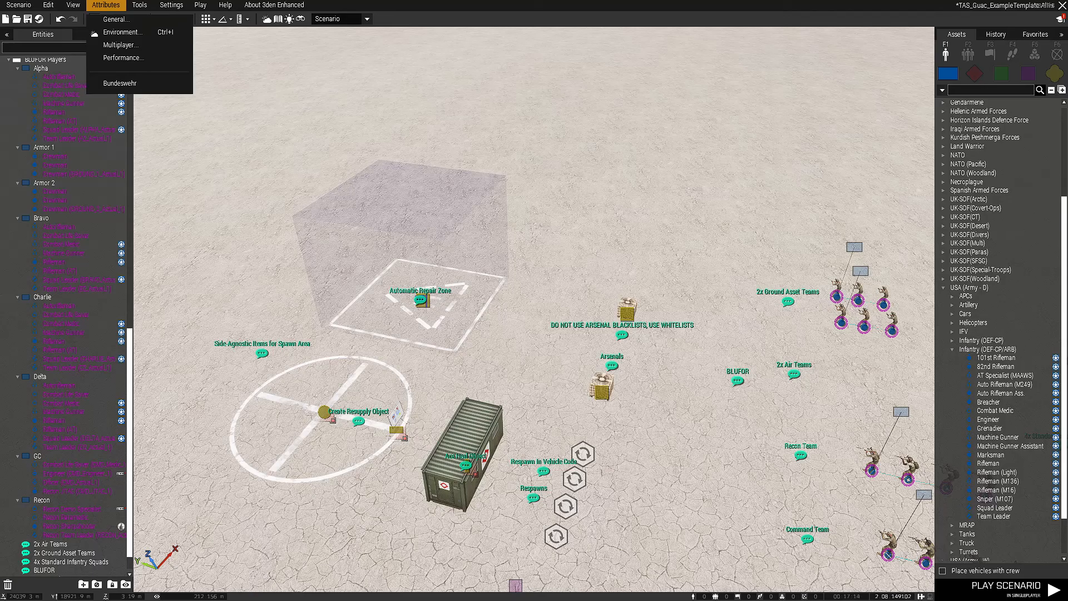
{"action": "left_click", "coordinate": [120, 45]}
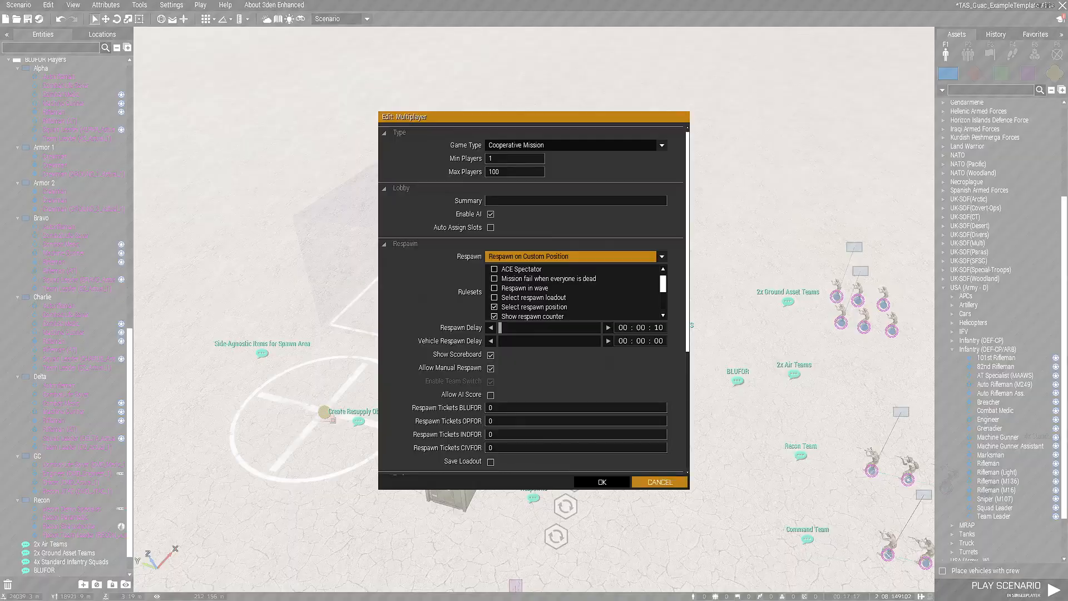
{"action": "left_click", "coordinate": [660, 482]}
Review the scenario's environment attributes, including date, time, overcast and fog, and close them without saving
{"action": "left_click", "coordinate": [106, 5]}
{"action": "left_click", "coordinate": [106, 5]}
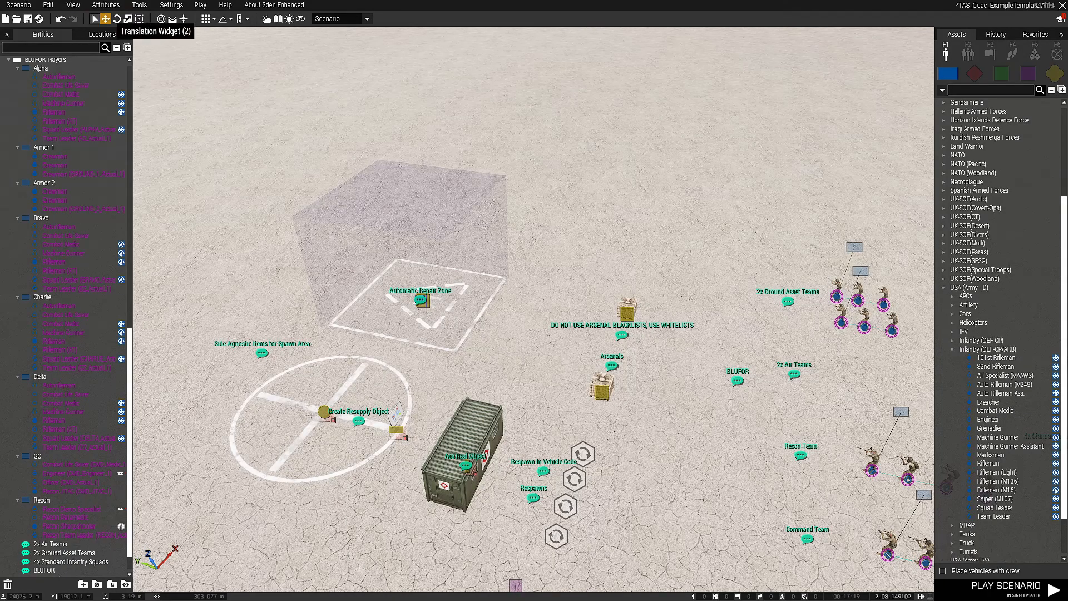
{"action": "left_click", "coordinate": [106, 5]}
{"action": "left_click", "coordinate": [122, 32]}
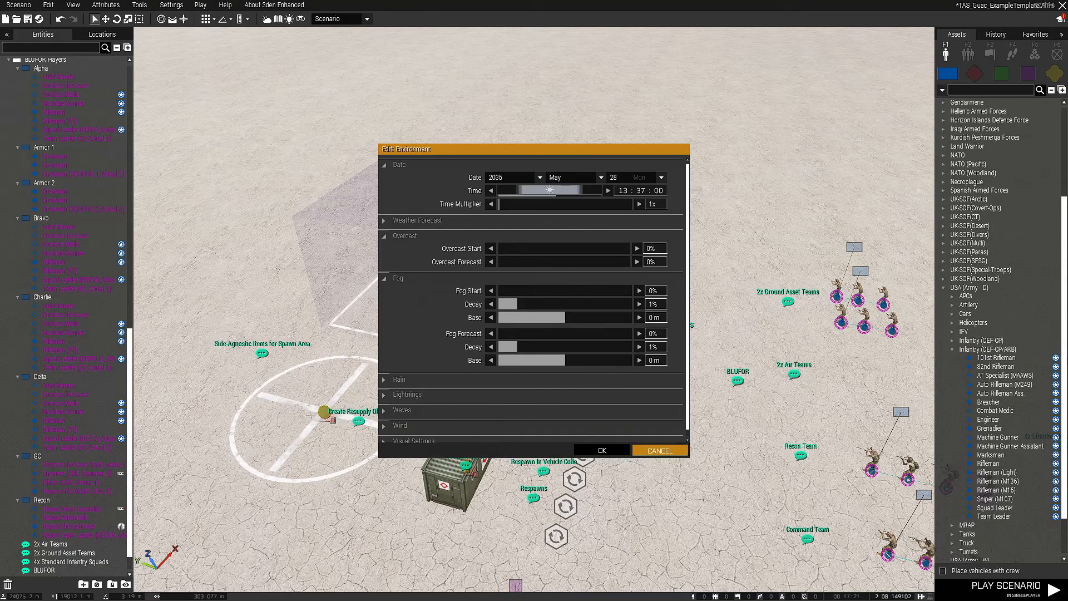
{"action": "left_click", "coordinate": [660, 451]}
Review the scenario's general attributes, from the title, author and overview fields to the miscellaneous options, and accept them
{"action": "left_click", "coordinate": [105, 5]}
{"action": "left_click", "coordinate": [114, 20]}
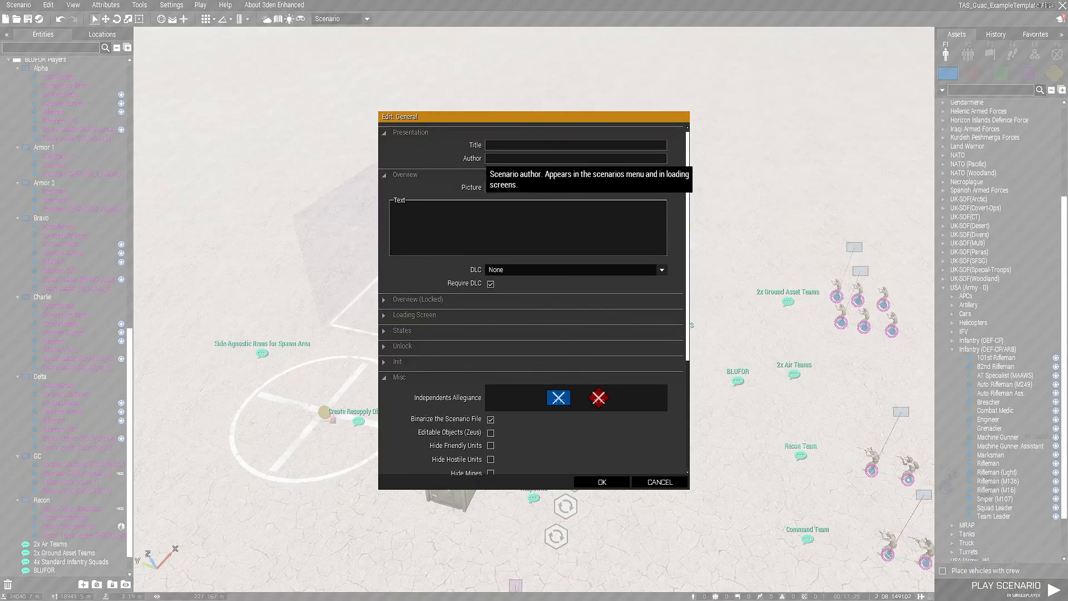
{"action": "left_click", "coordinate": [488, 158]}
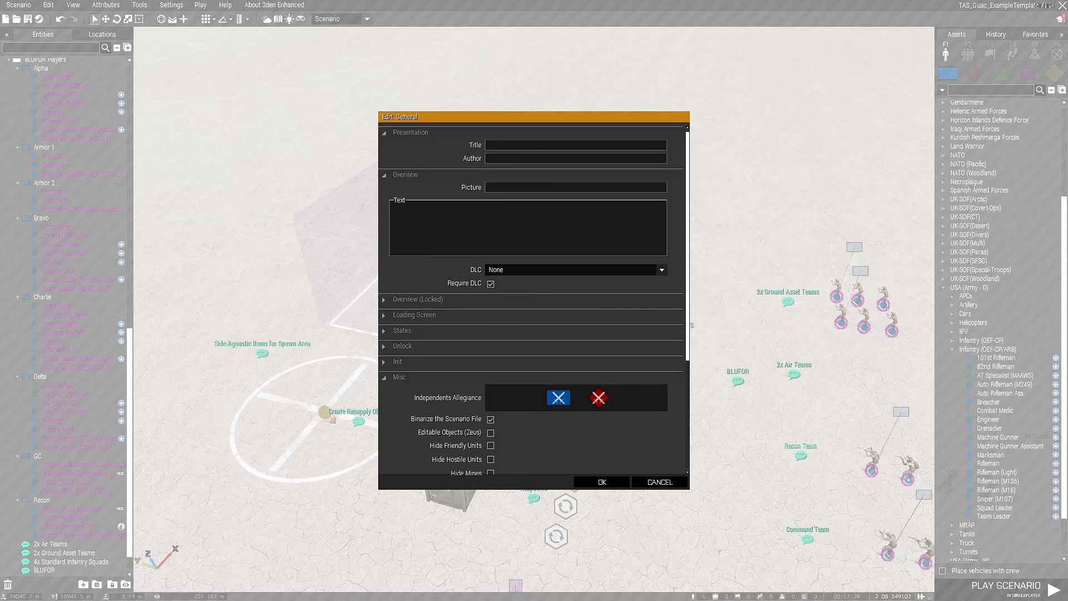
{"action": "scroll", "coordinate": [533, 300], "scroll_direction": "down", "scroll_amount": 3}
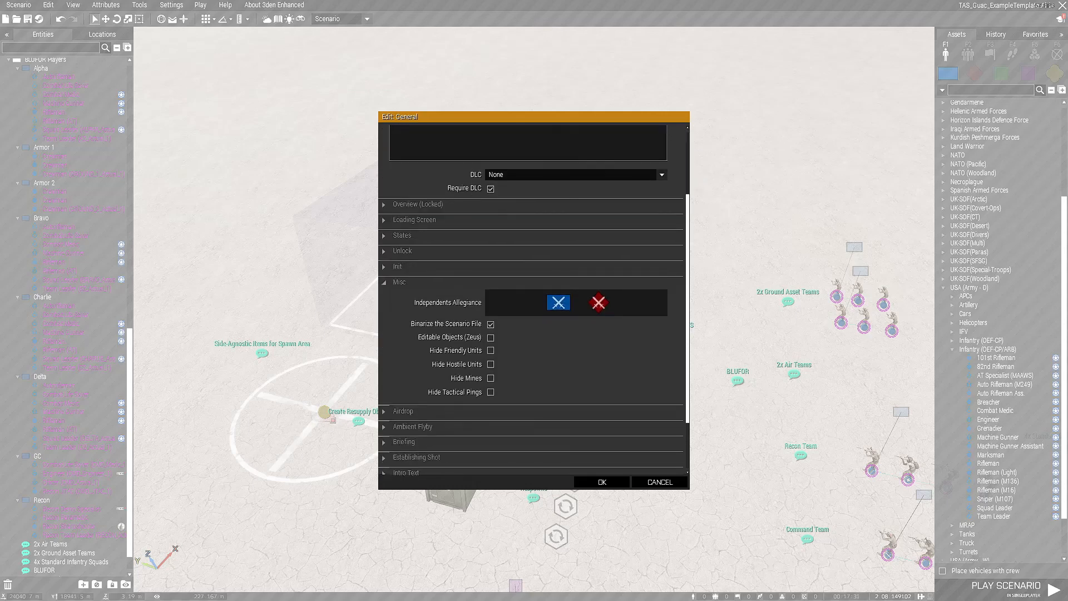
{"action": "left_click", "coordinate": [601, 482]}
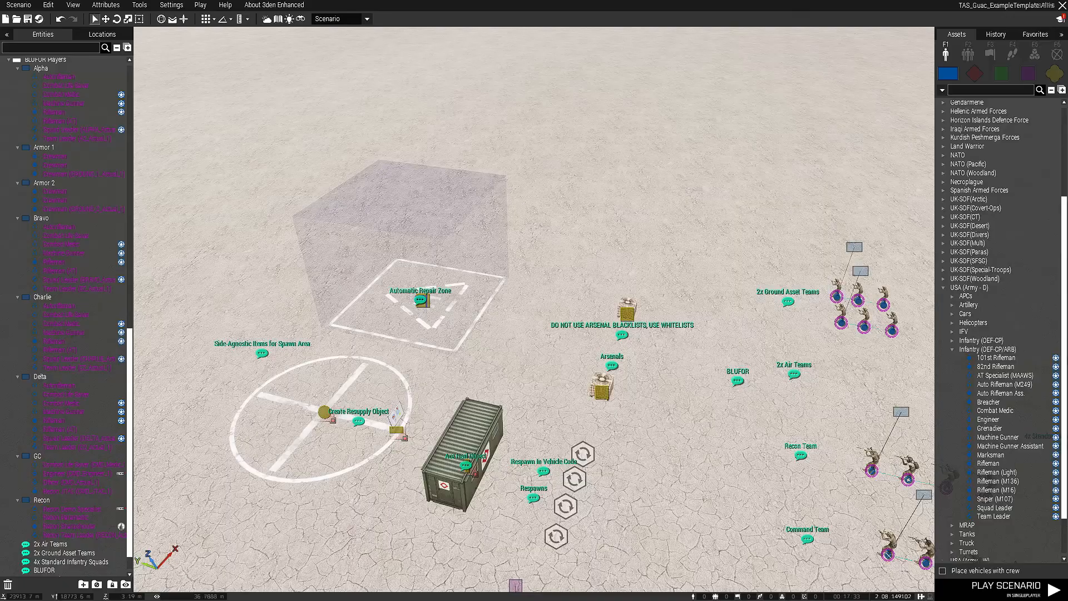
Examine the overall layout of the spawn area, Zeus characters, infantry squads, ground asset, recon and command teams
{"action": "right_click_drag", "start_coordinate": [533, 310], "coordinate": [689, 328]}
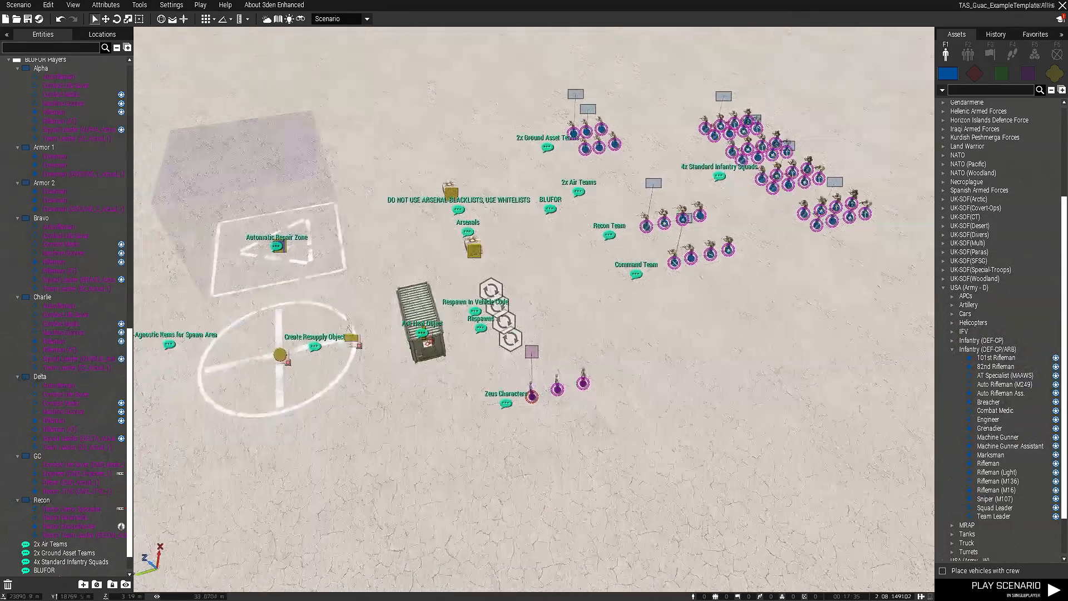
{"action": "scroll", "coordinate": [589, 223], "scroll_direction": "down", "scroll_amount": 2}
{"action": "left_click_drag", "start_coordinate": [156, 55], "coordinate": [878, 445]}
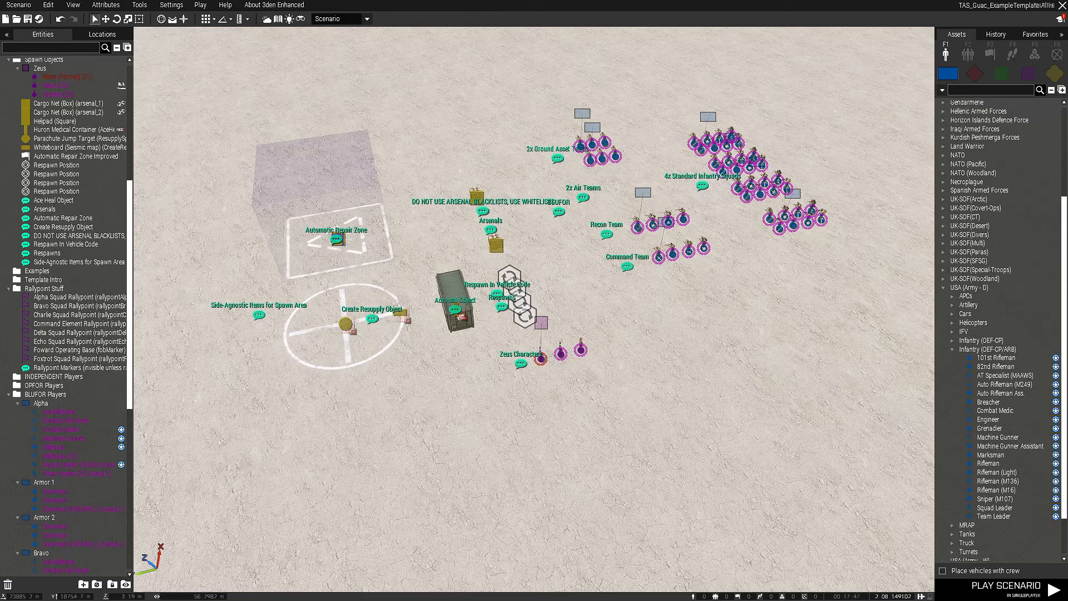
{"action": "right_click_drag", "start_coordinate": [801, 356], "coordinate": [879, 333]}
{"action": "key", "text": "w"}
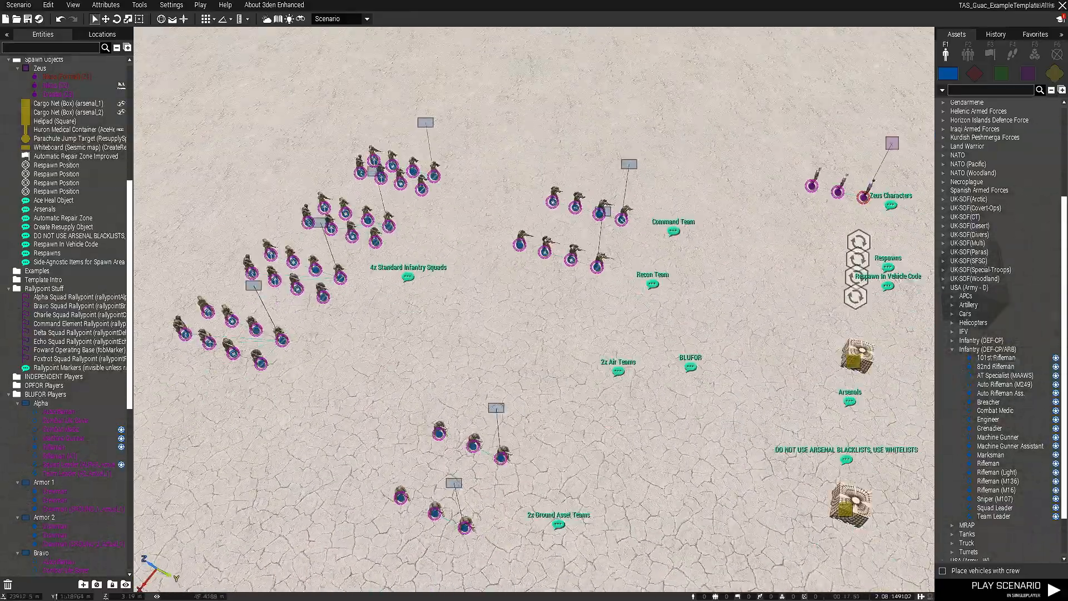